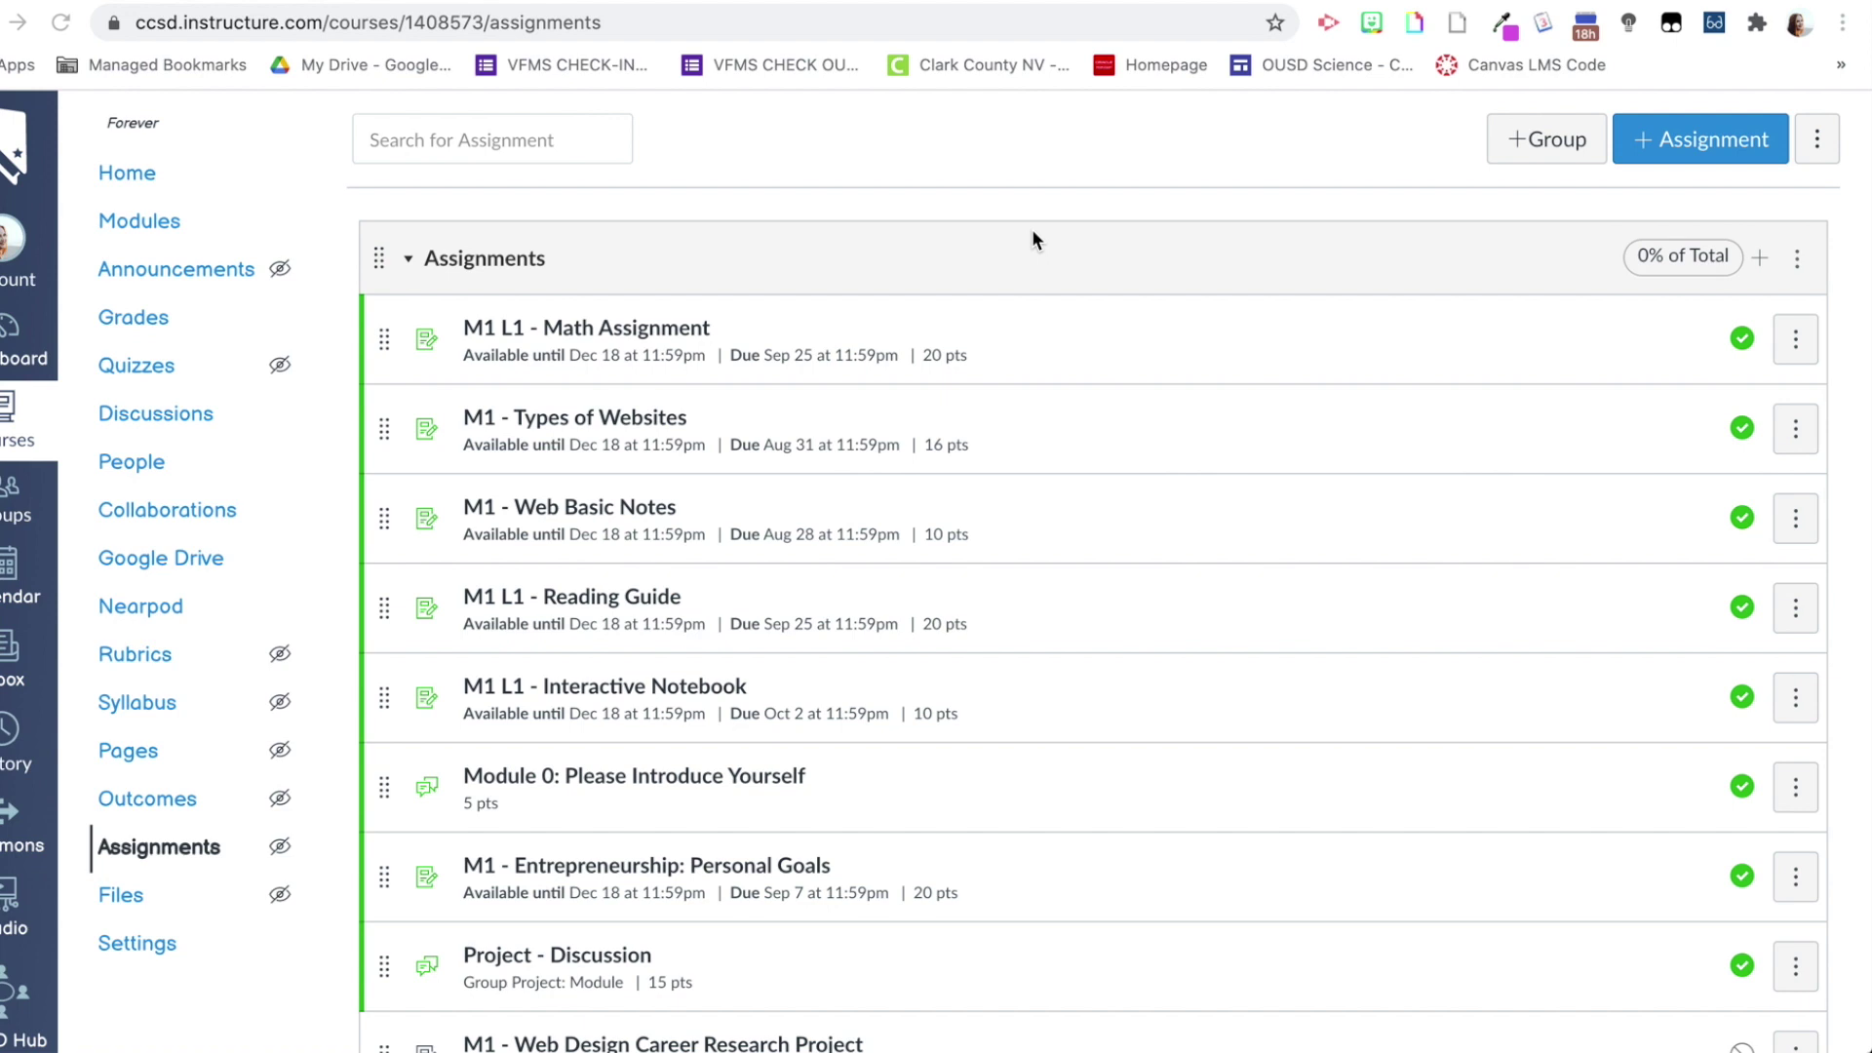
- Rename the Assignments group to Formative in its Edit settings
{"action": "scroll", "coordinate": [1032, 234], "scroll_direction": "down", "scroll_amount": 1}
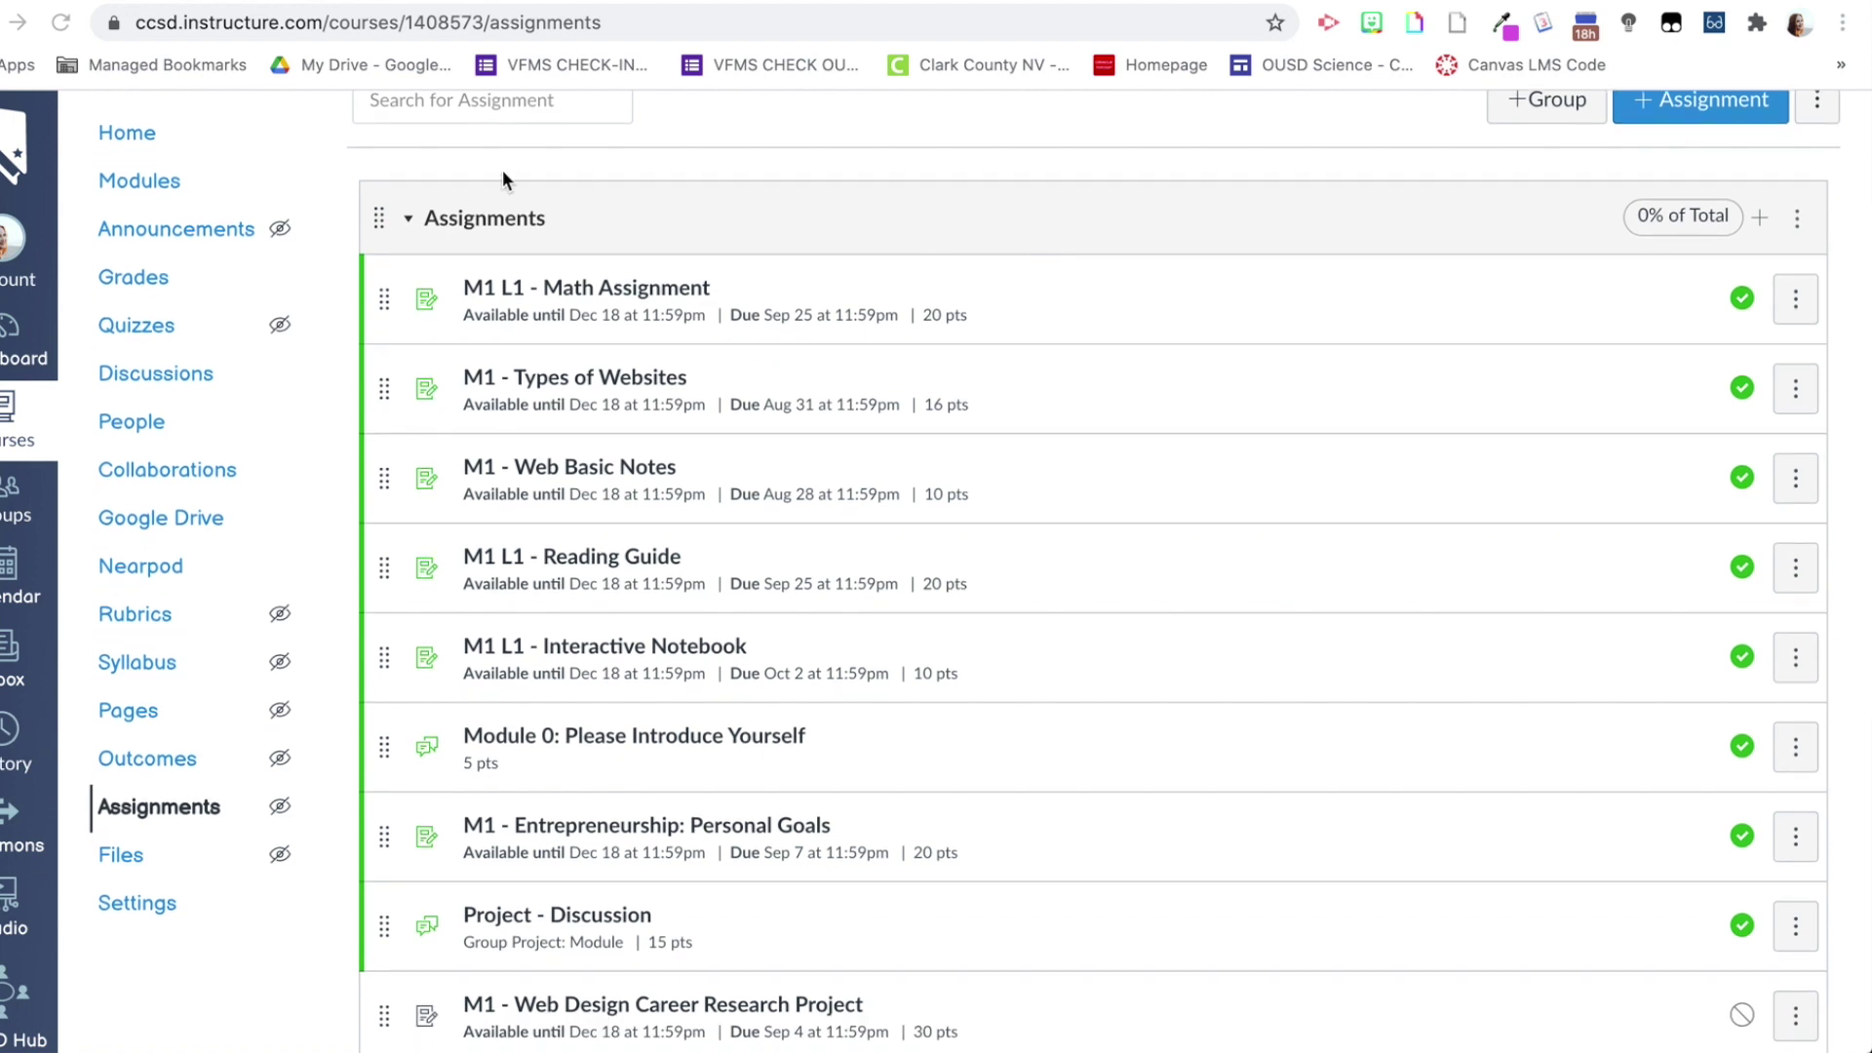
{"action": "scroll", "coordinate": [884, 347], "scroll_direction": "down", "scroll_amount": 1}
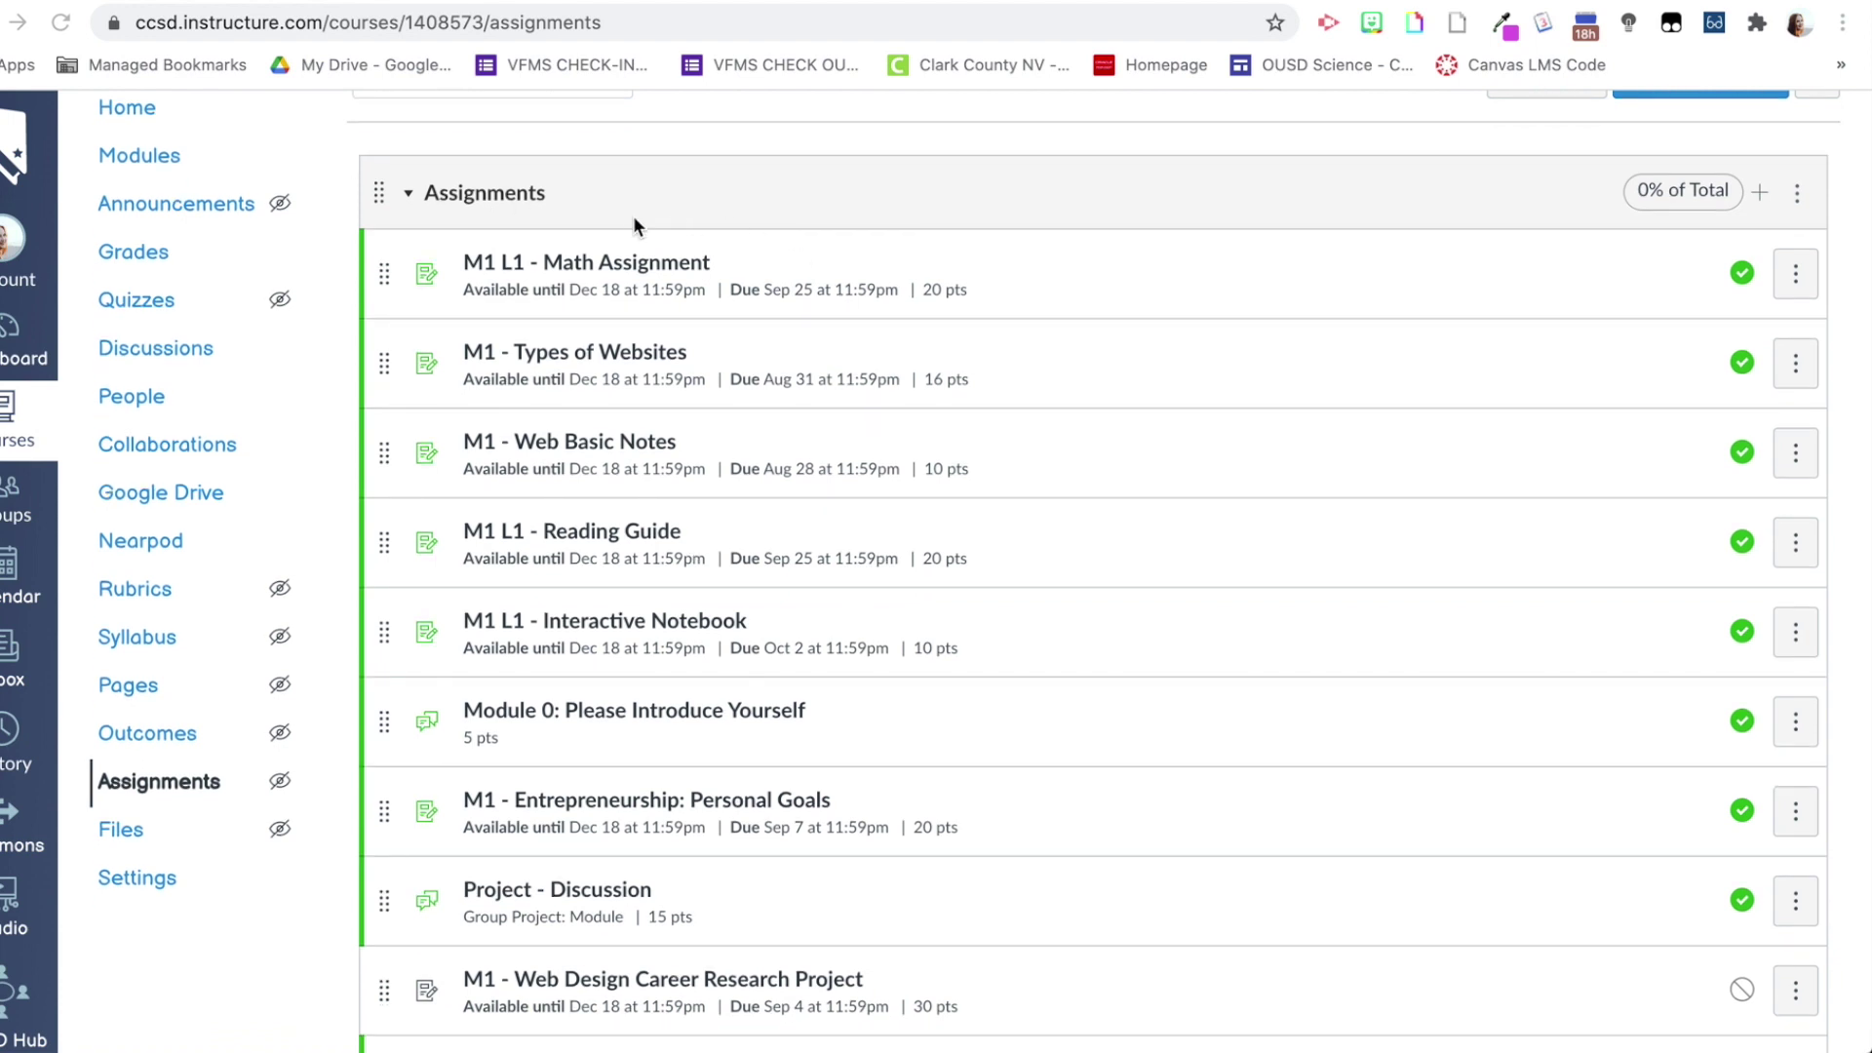
{"action": "scroll", "coordinate": [641, 360], "scroll_direction": "down", "scroll_amount": 1}
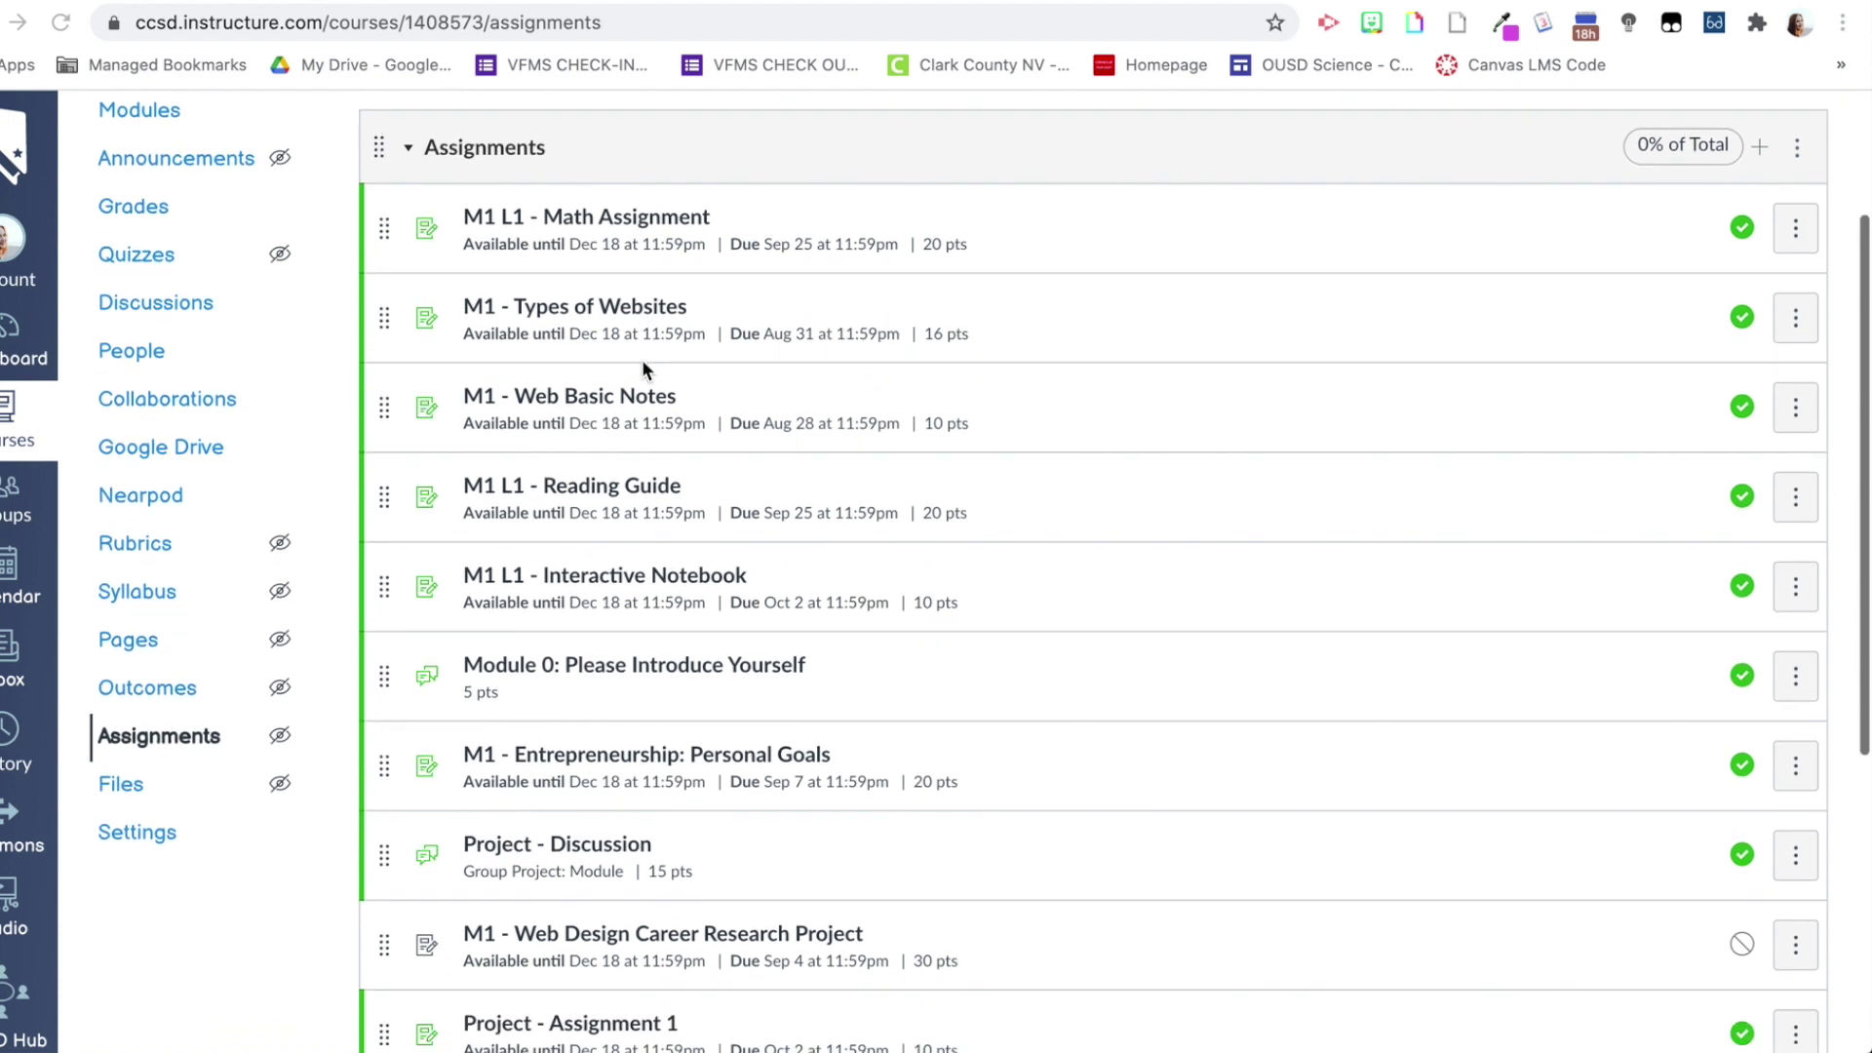
{"action": "scroll", "coordinate": [733, 515], "scroll_direction": "up", "scroll_amount": 1}
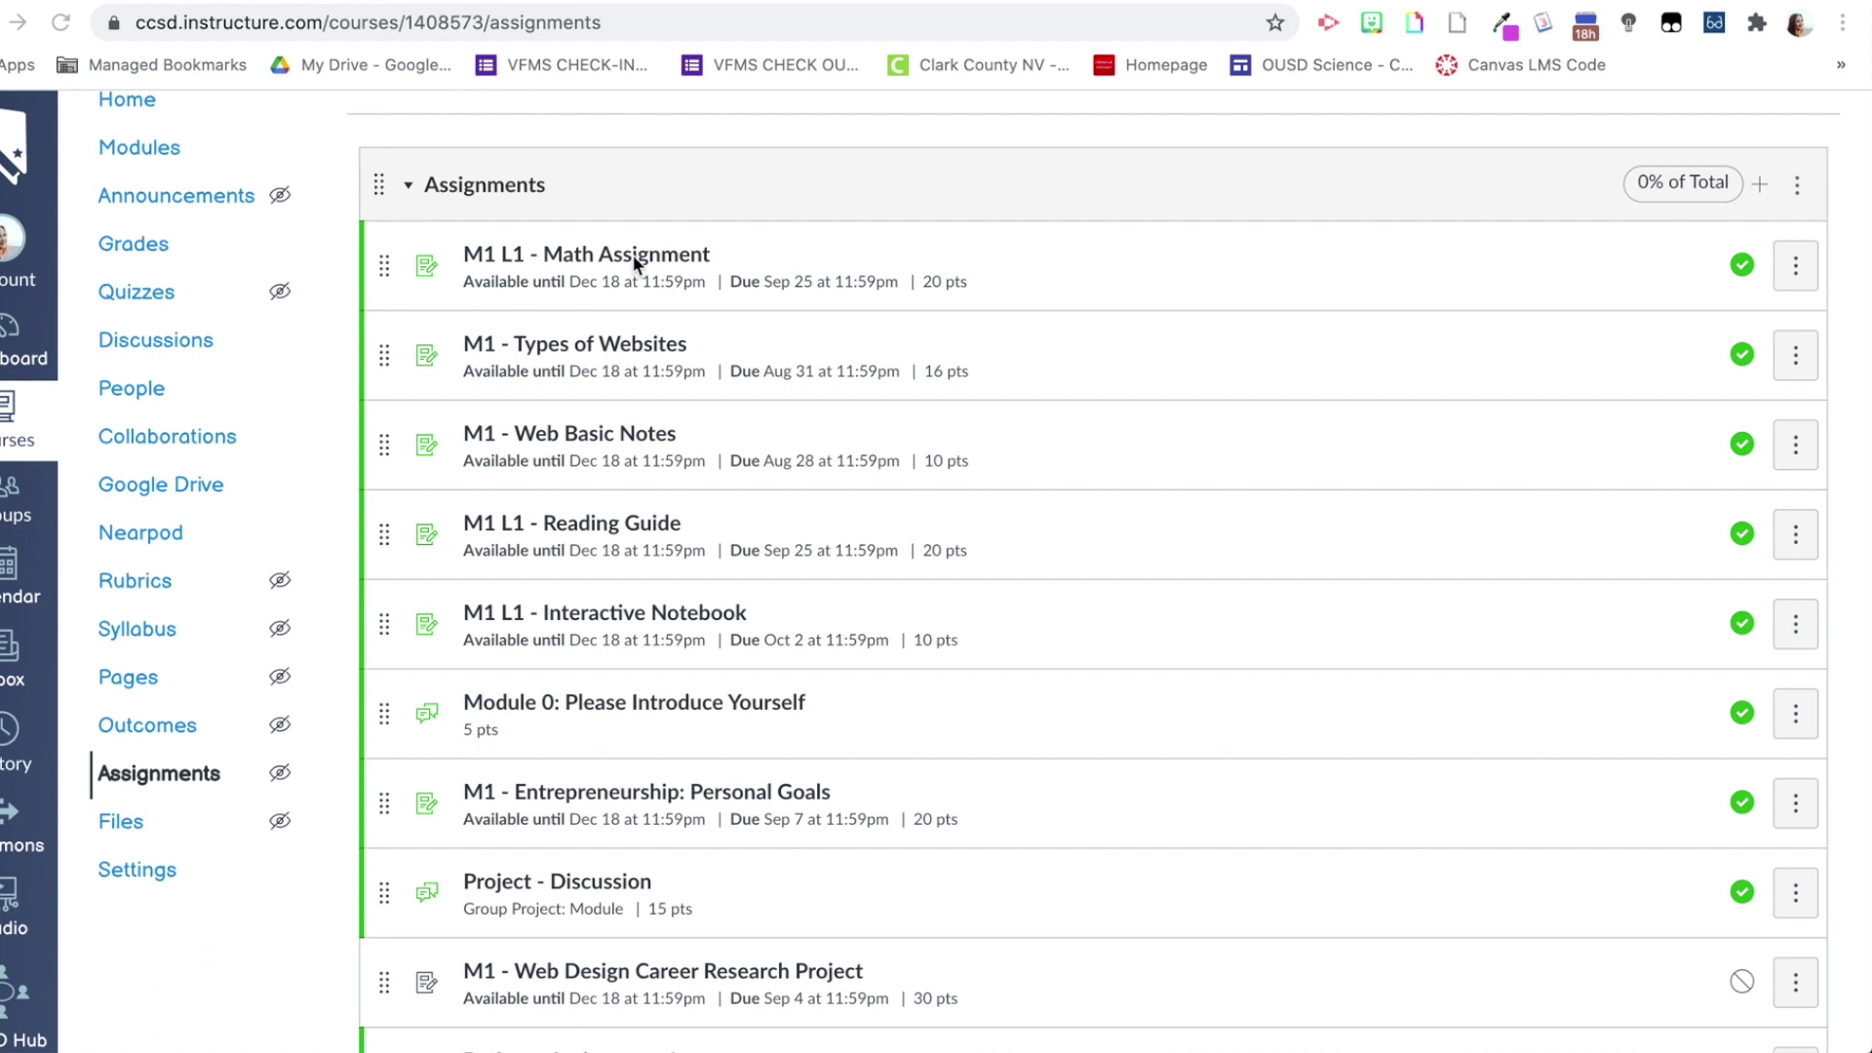
{"action": "scroll", "coordinate": [634, 254], "scroll_direction": "up", "scroll_amount": 3}
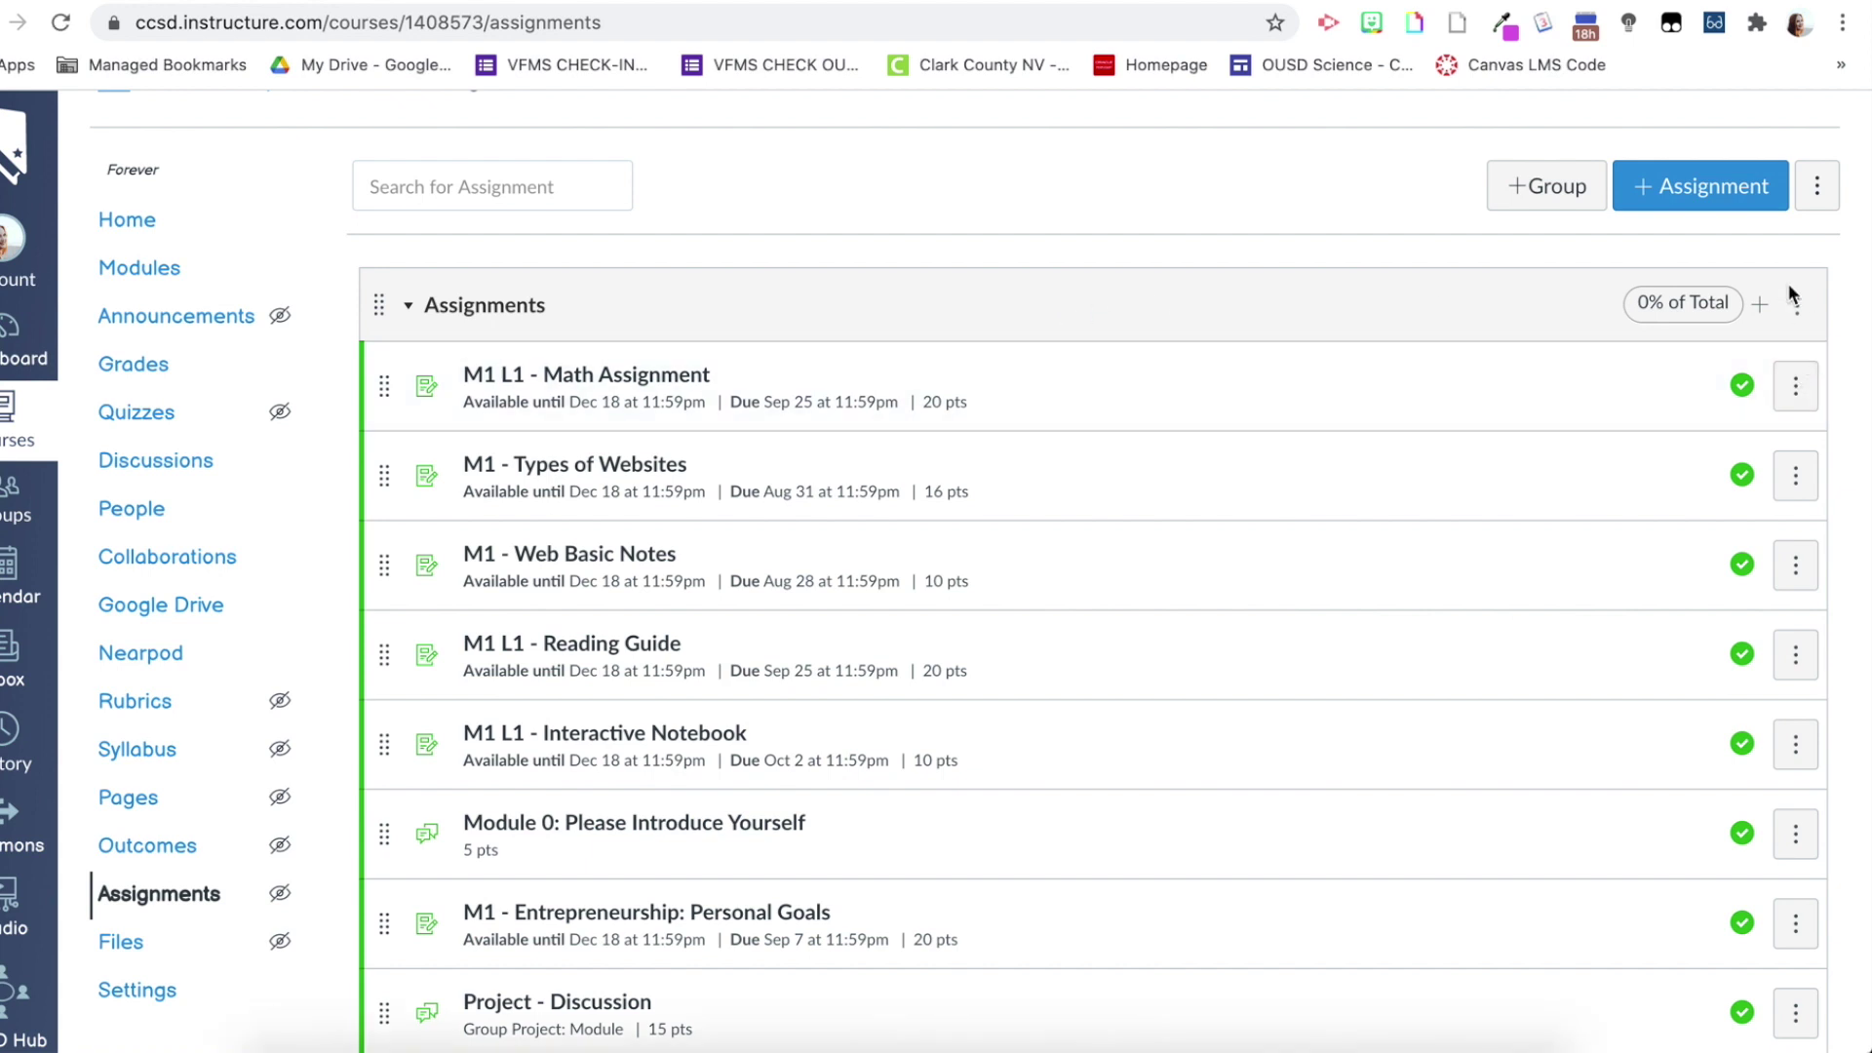
{"action": "left_click", "coordinate": [1797, 307]}
{"action": "left_click", "coordinate": [1723, 381]}
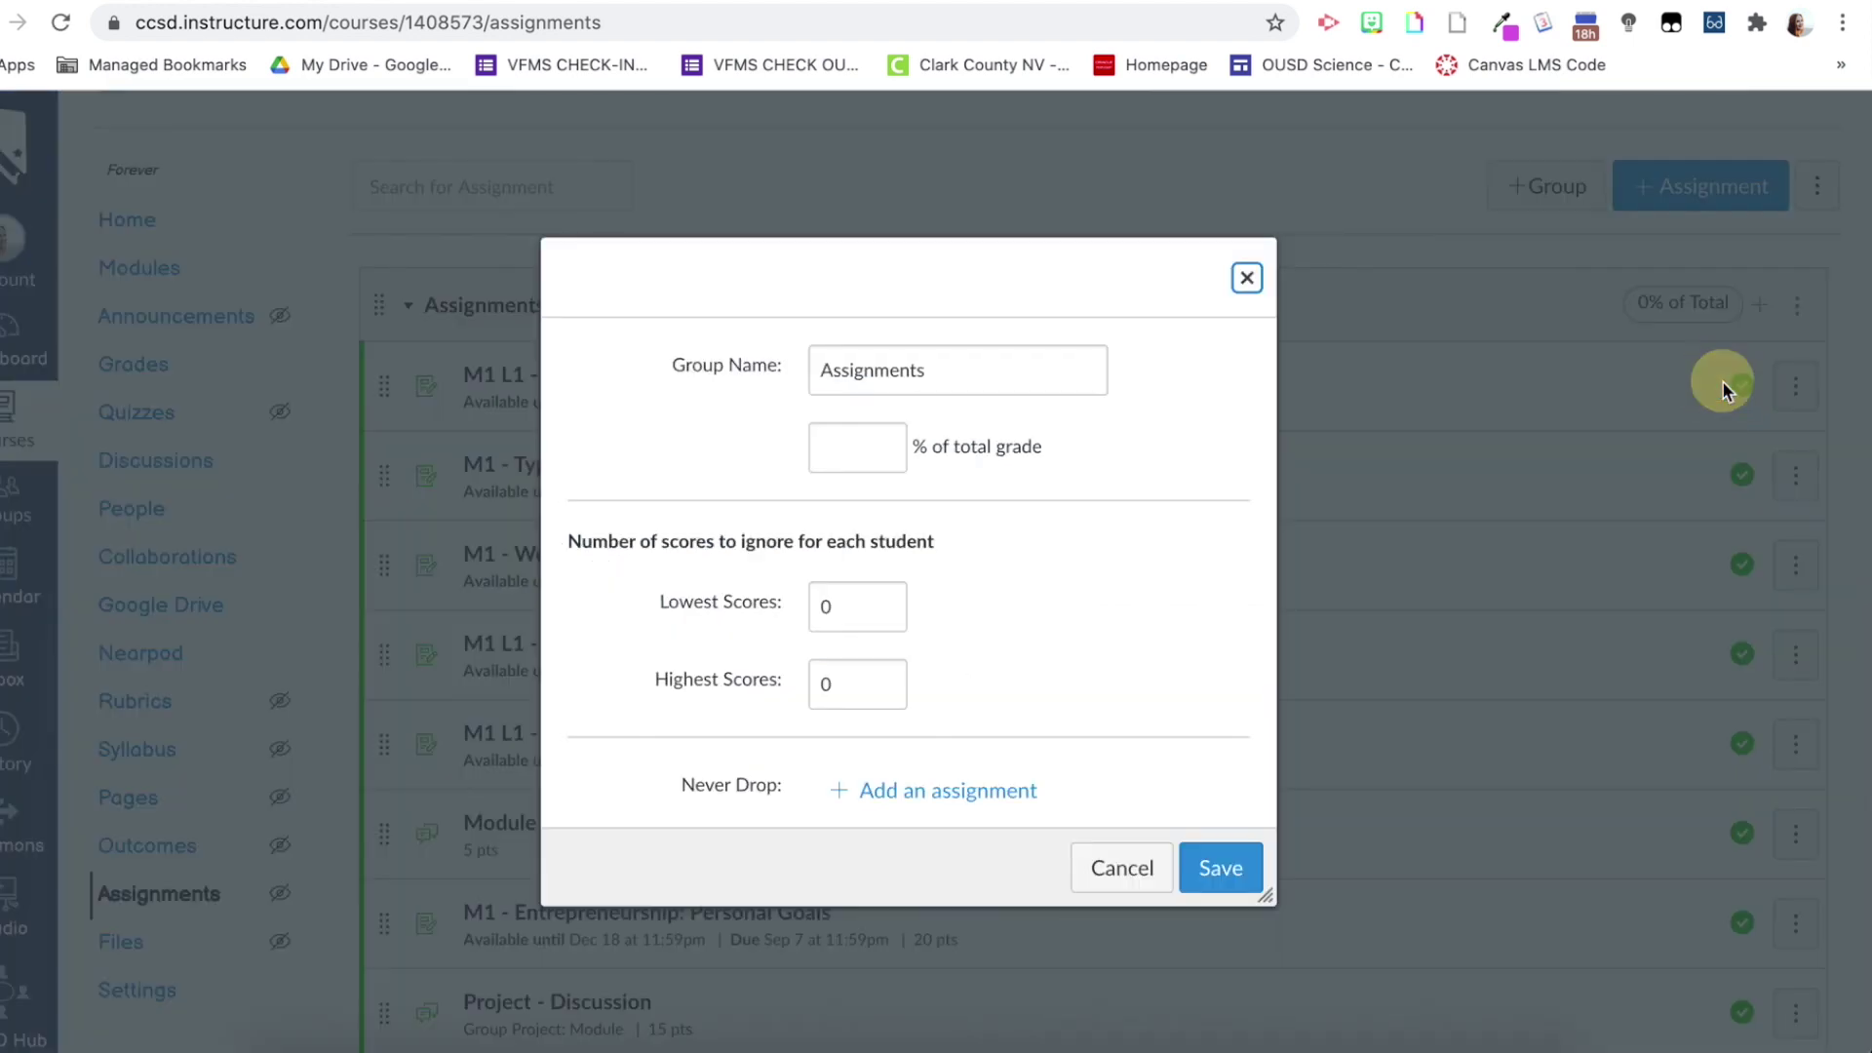
{"action": "double_click", "coordinate": [925, 366]}
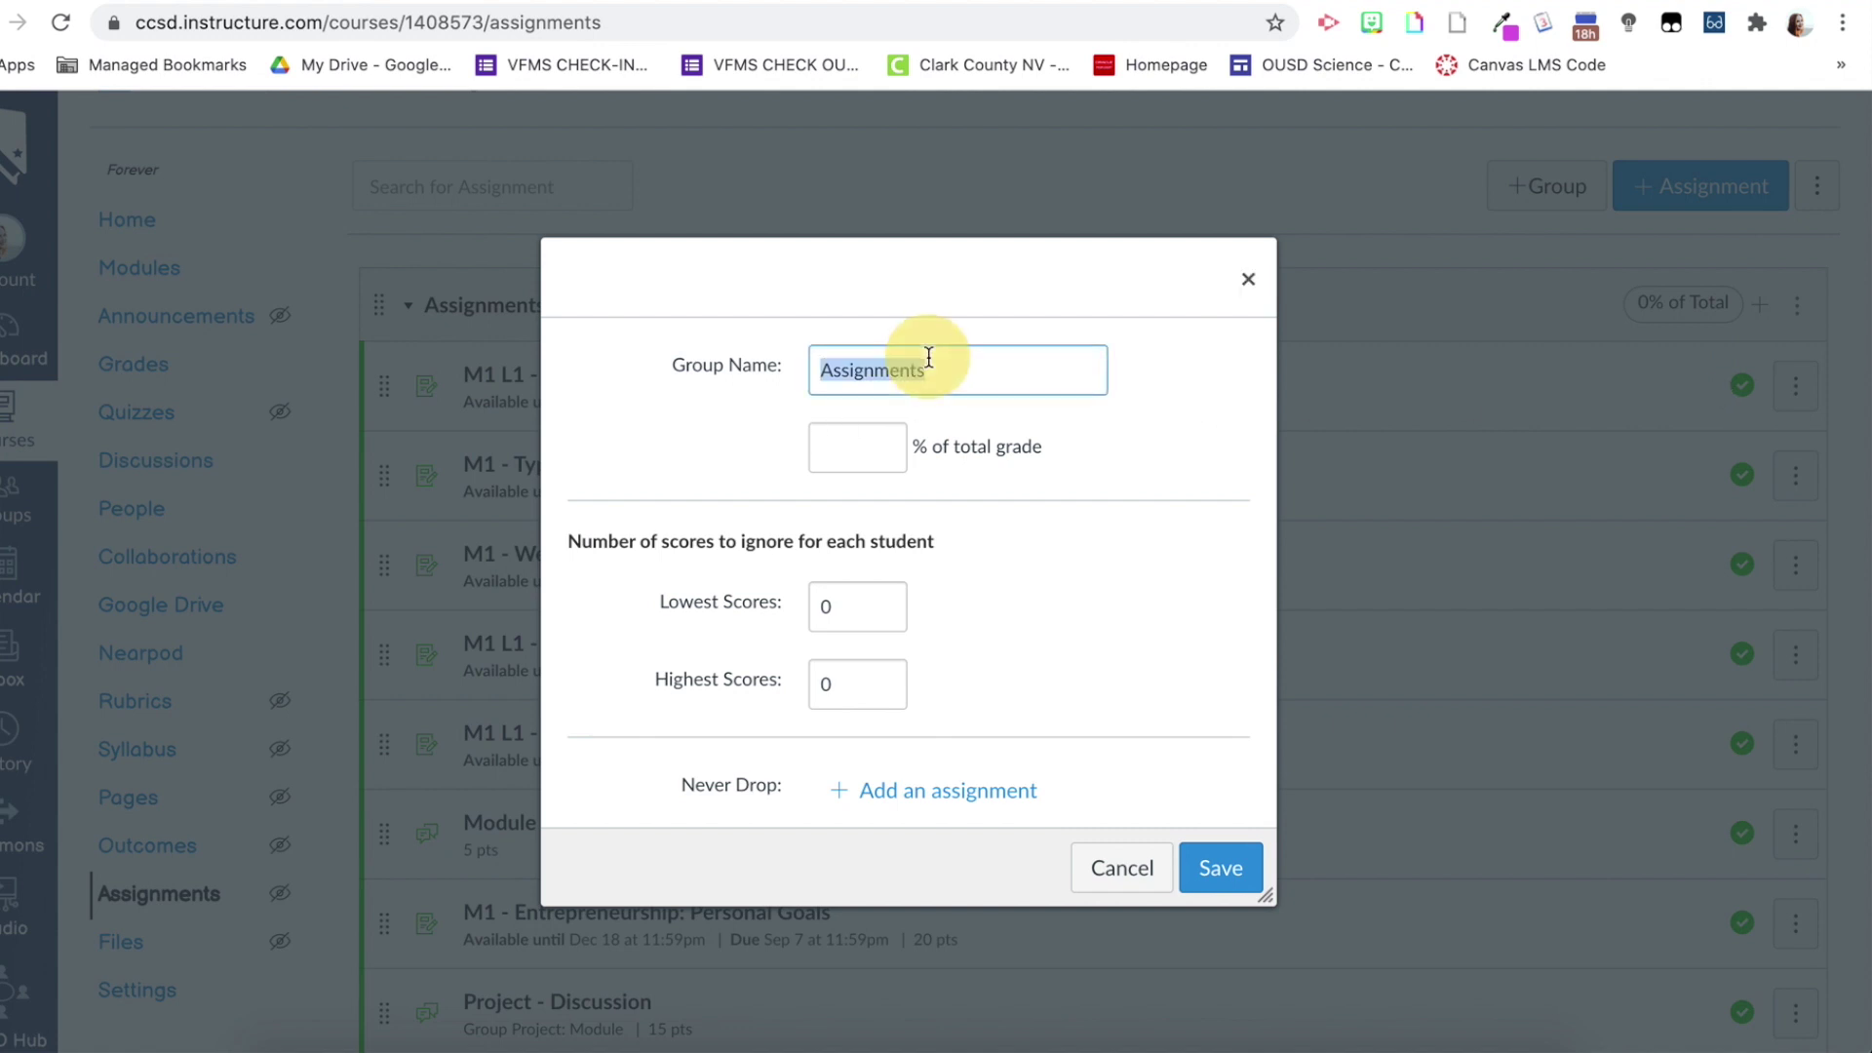
{"action": "type", "text": "Formative"}
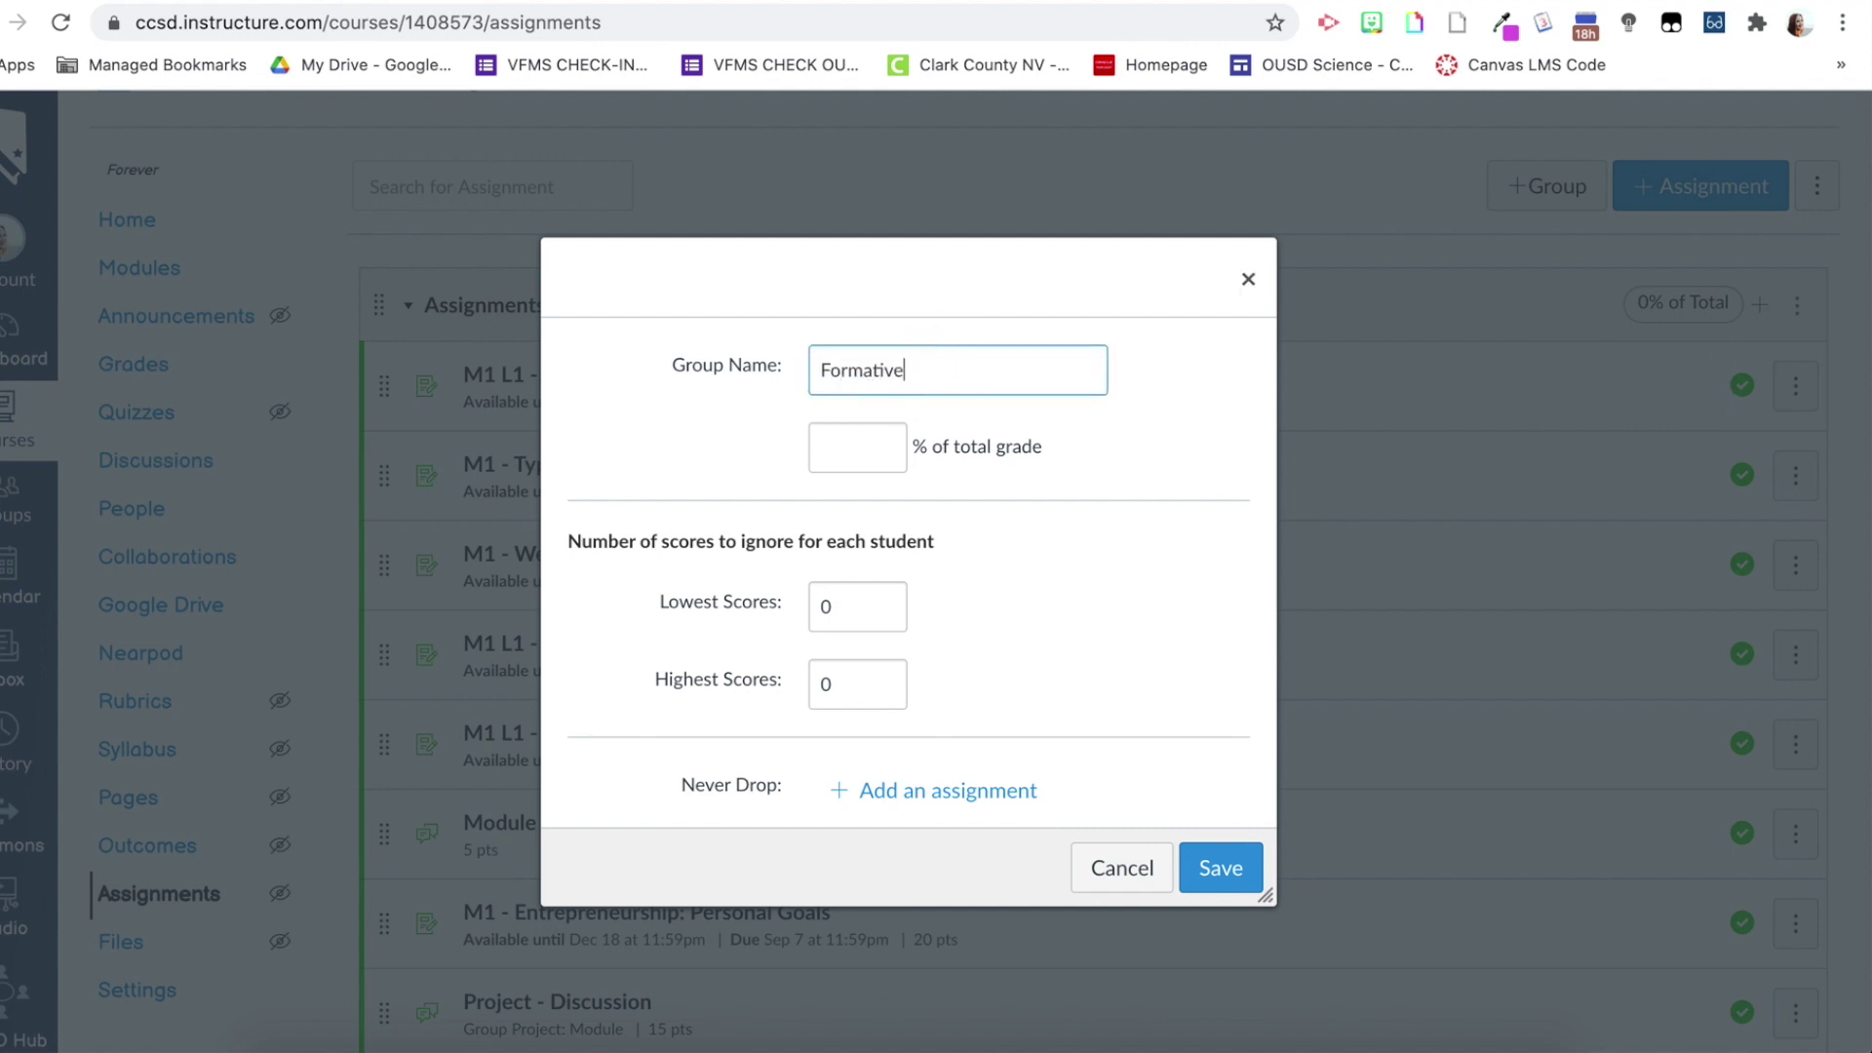
- Set the Formative group to 15% of the total grade and save it
{"action": "left_click", "coordinate": [849, 444]}
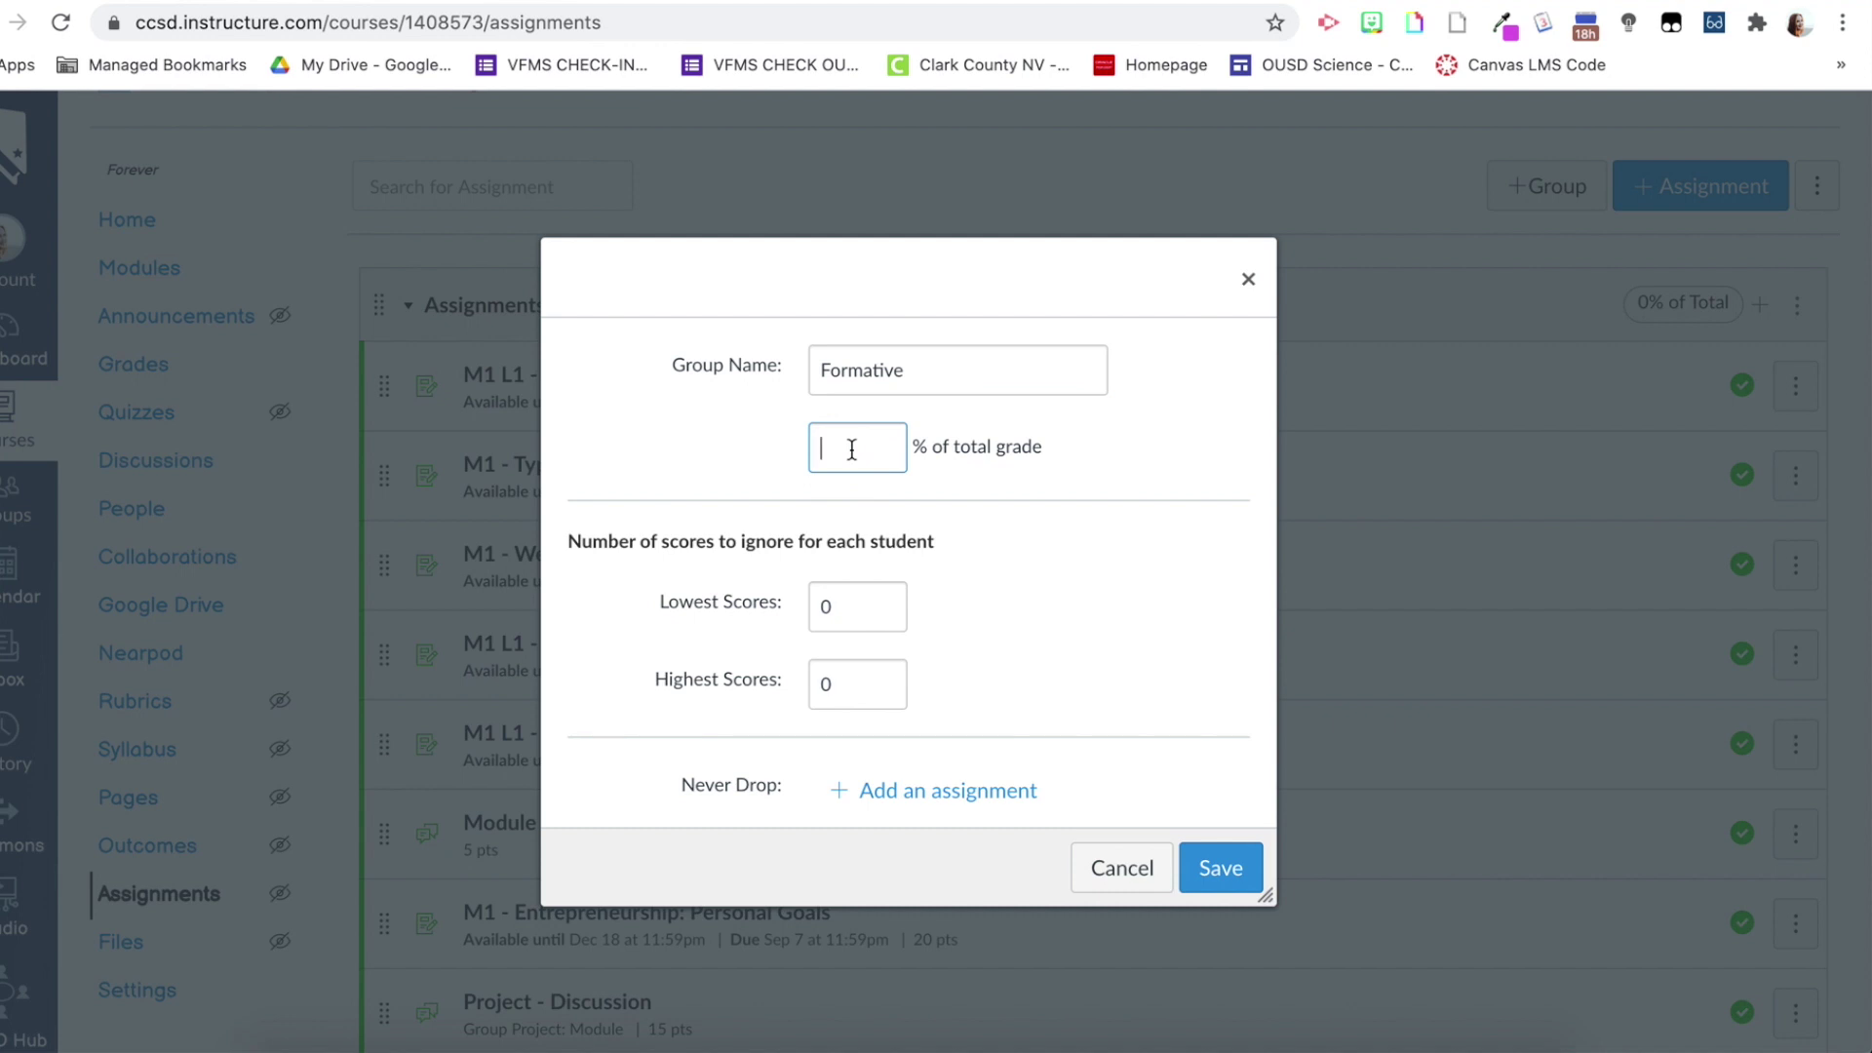
{"action": "type", "text": "15"}
{"action": "left_click", "coordinate": [1057, 517]}
{"action": "scroll", "coordinate": [1051, 600], "scroll_direction": "down", "scroll_amount": 1}
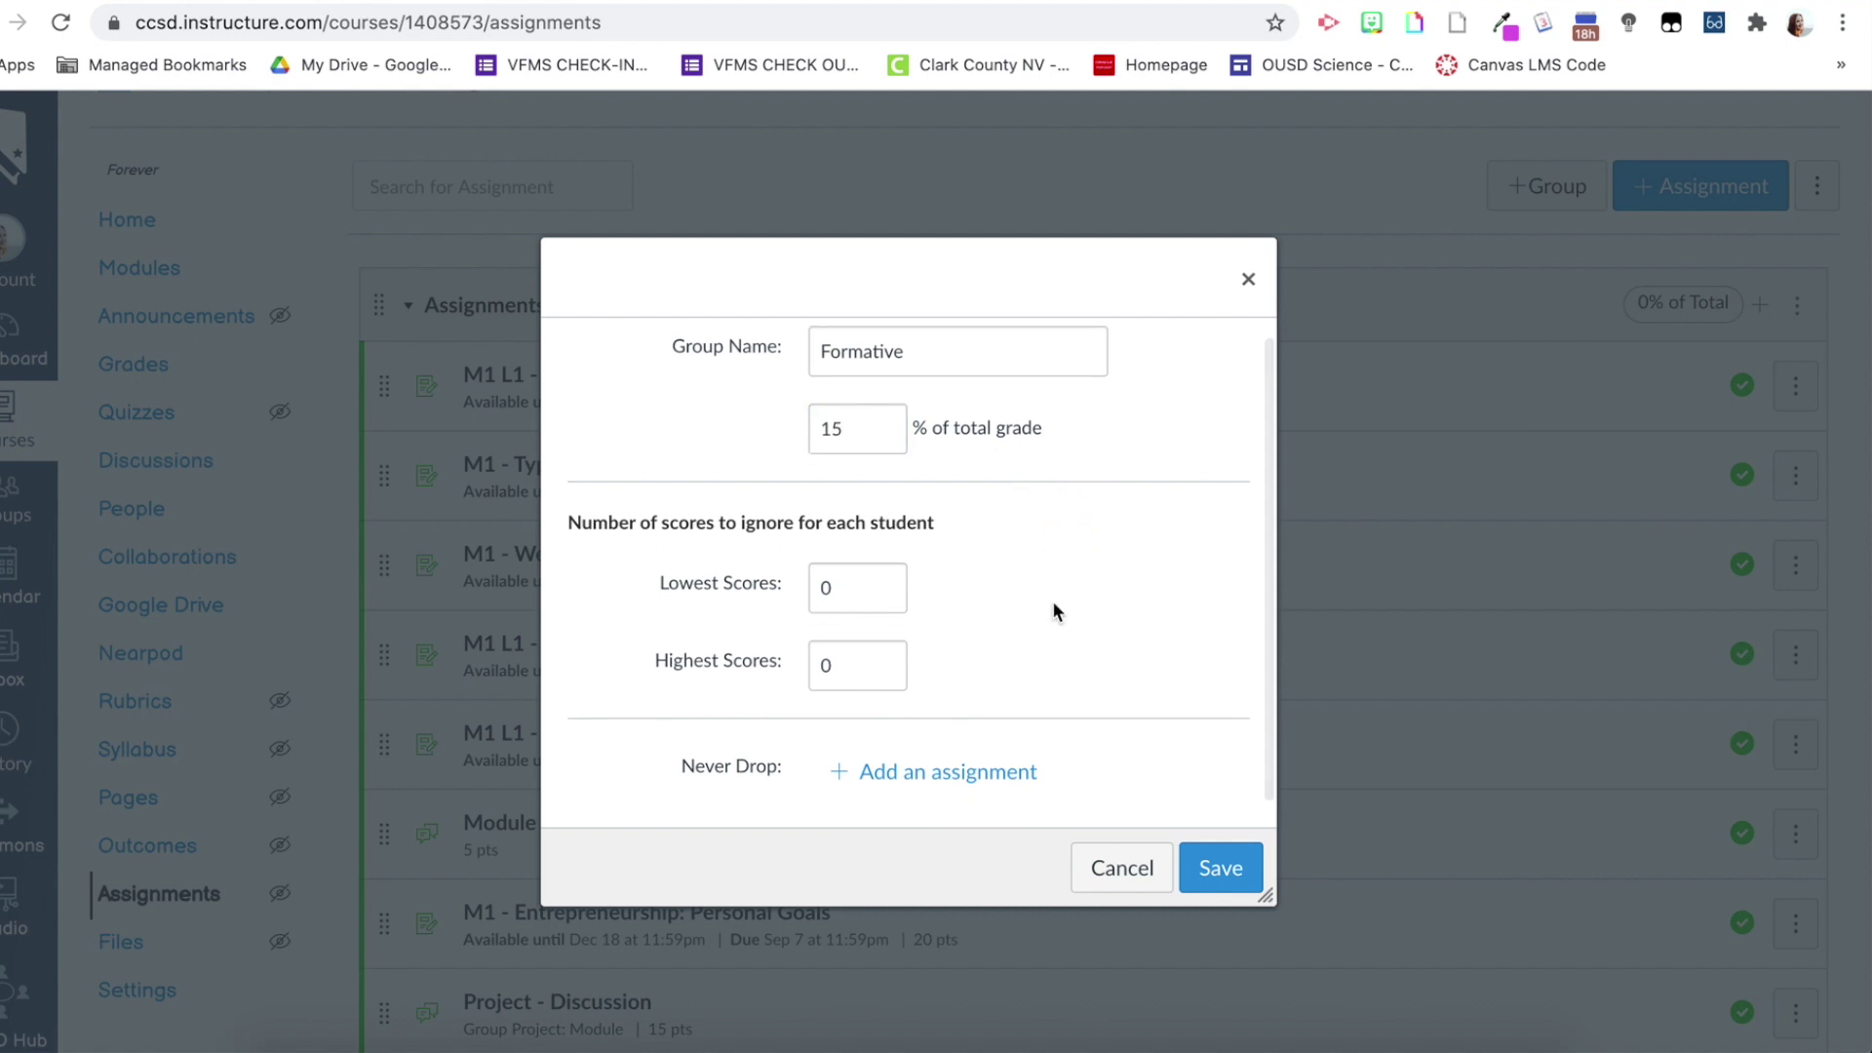
{"action": "scroll", "coordinate": [958, 659], "scroll_direction": "down", "scroll_amount": 1}
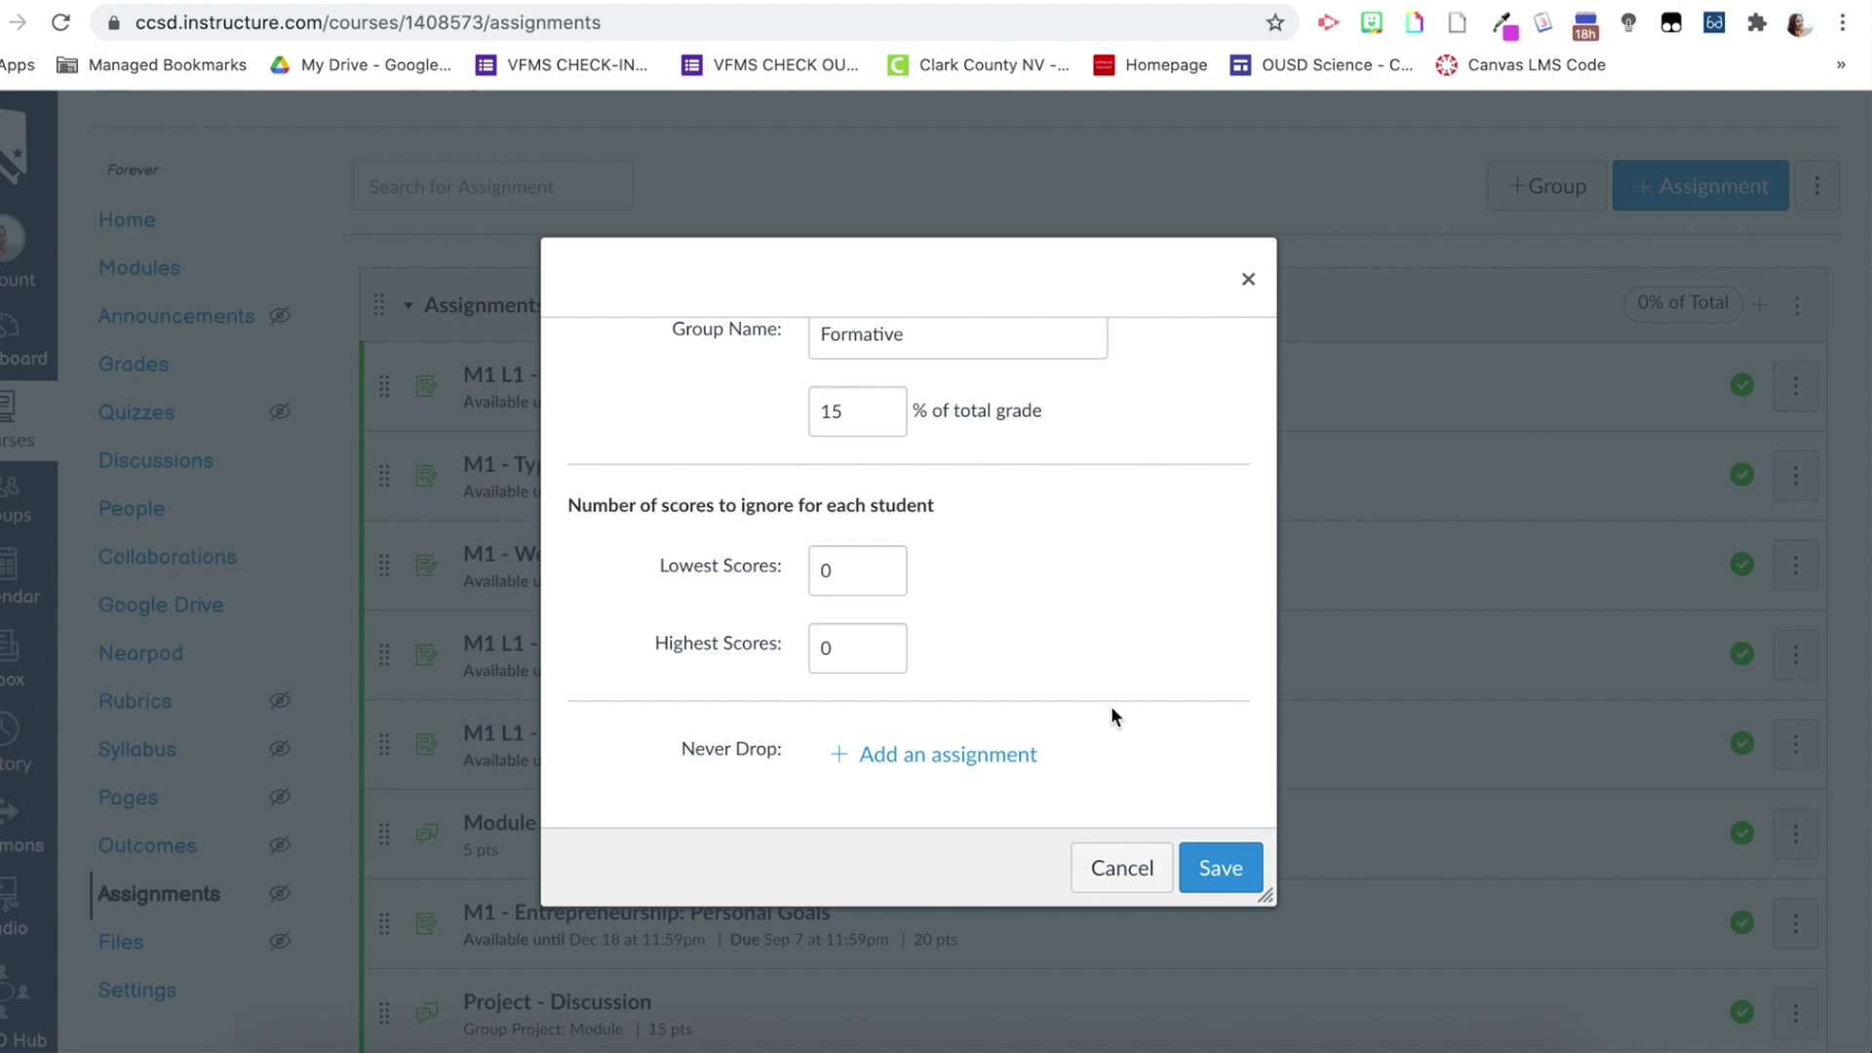
{"action": "scroll", "coordinate": [1071, 702], "scroll_direction": "down", "scroll_amount": 1}
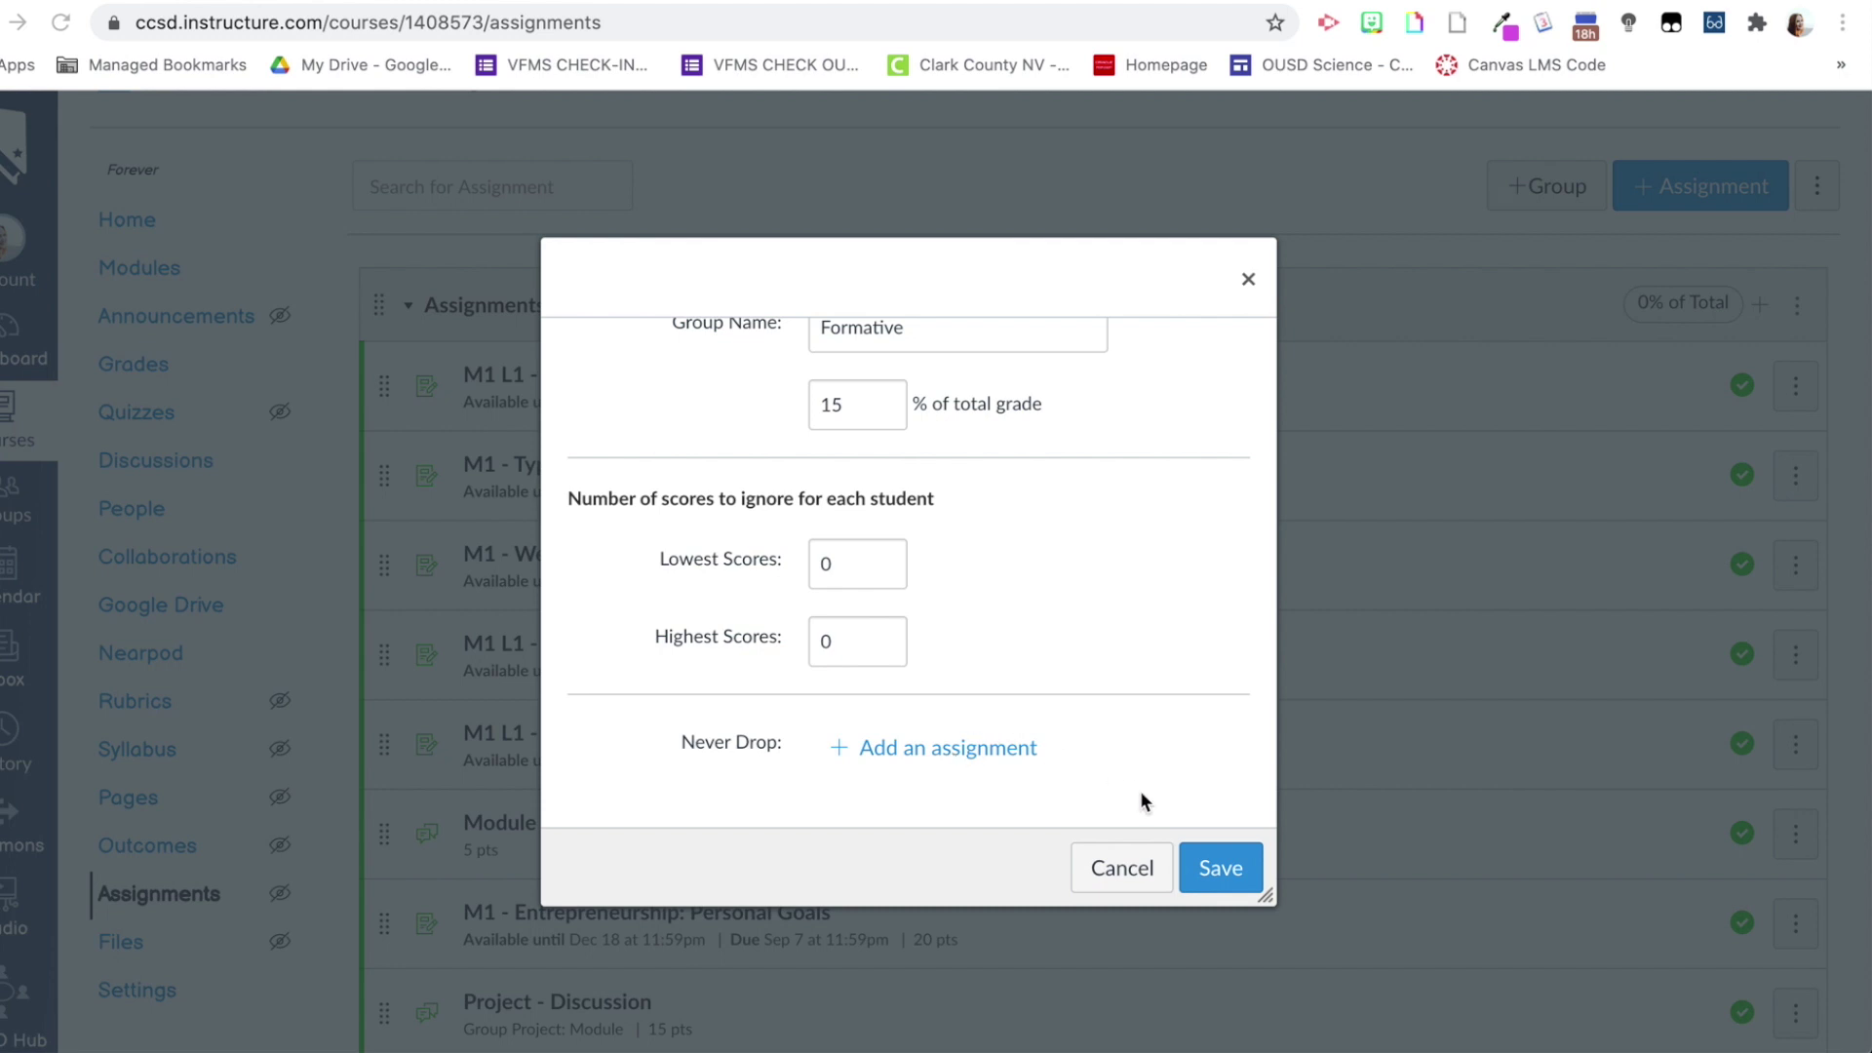
{"action": "left_click", "coordinate": [1226, 871]}
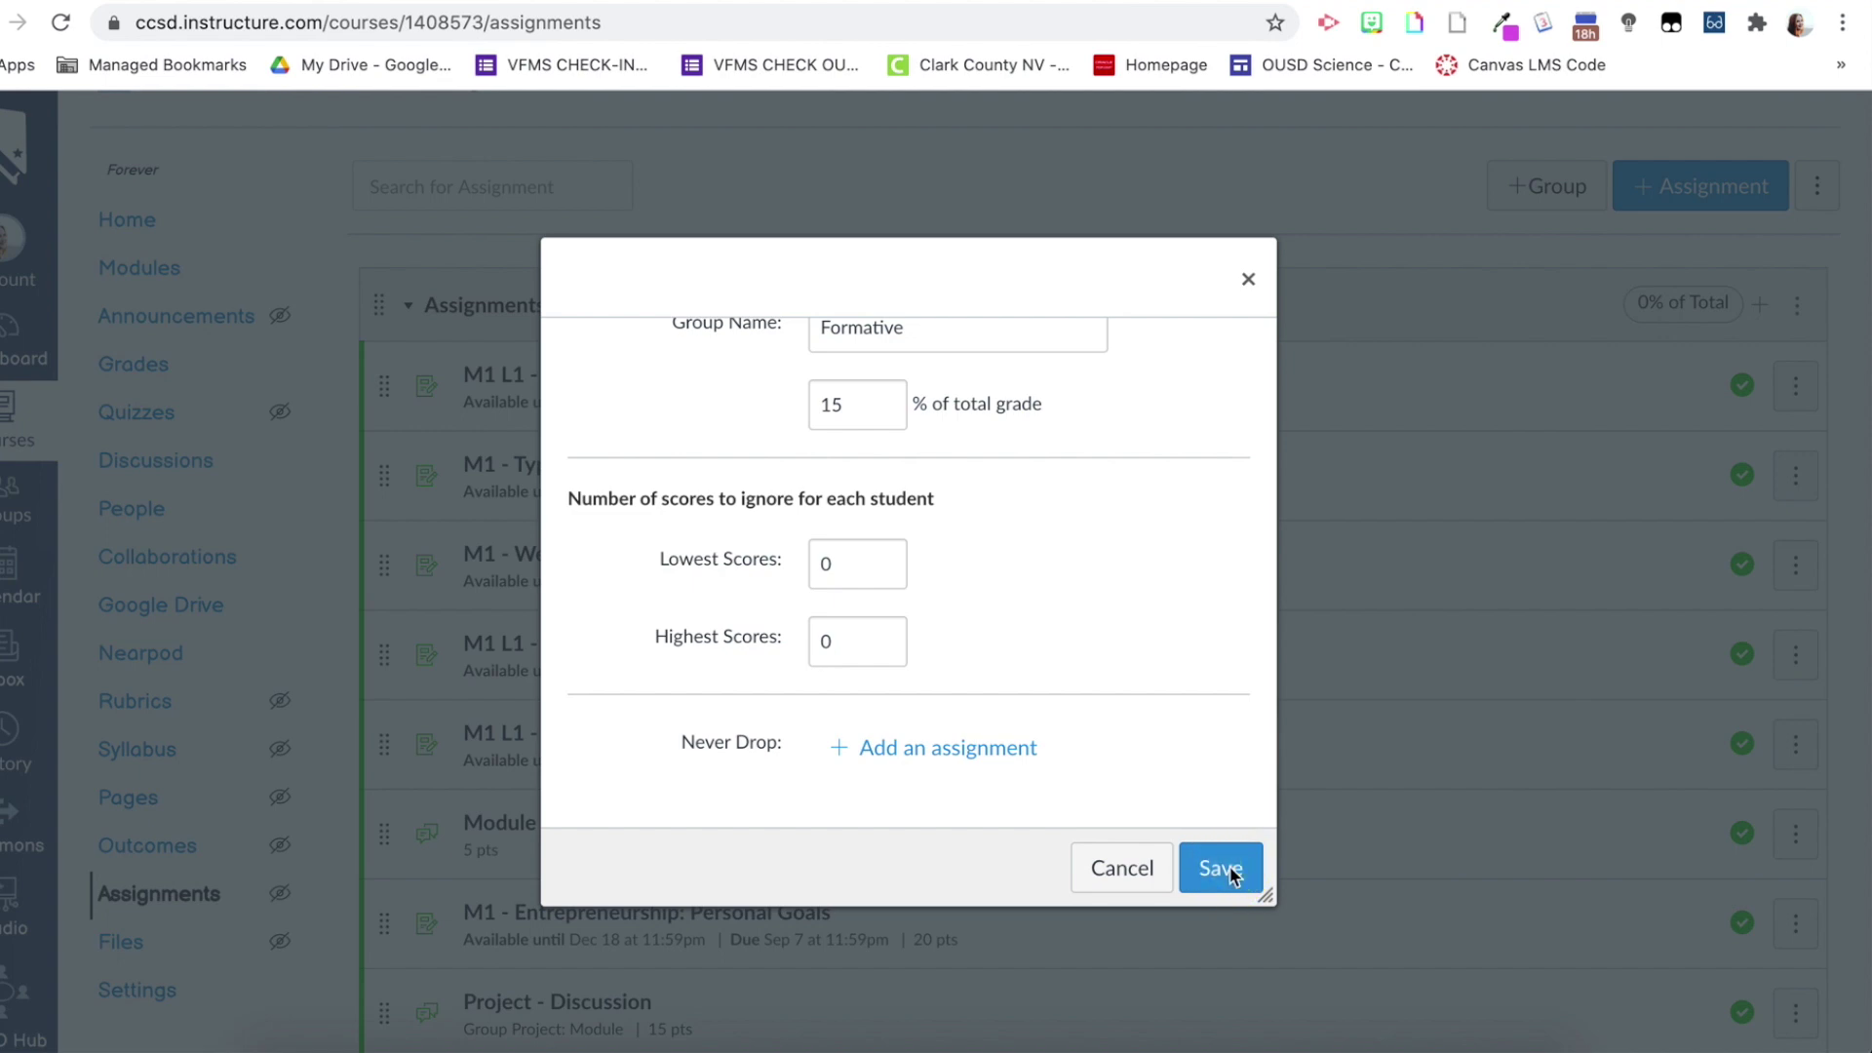
{"action": "left_click", "coordinate": [1224, 870]}
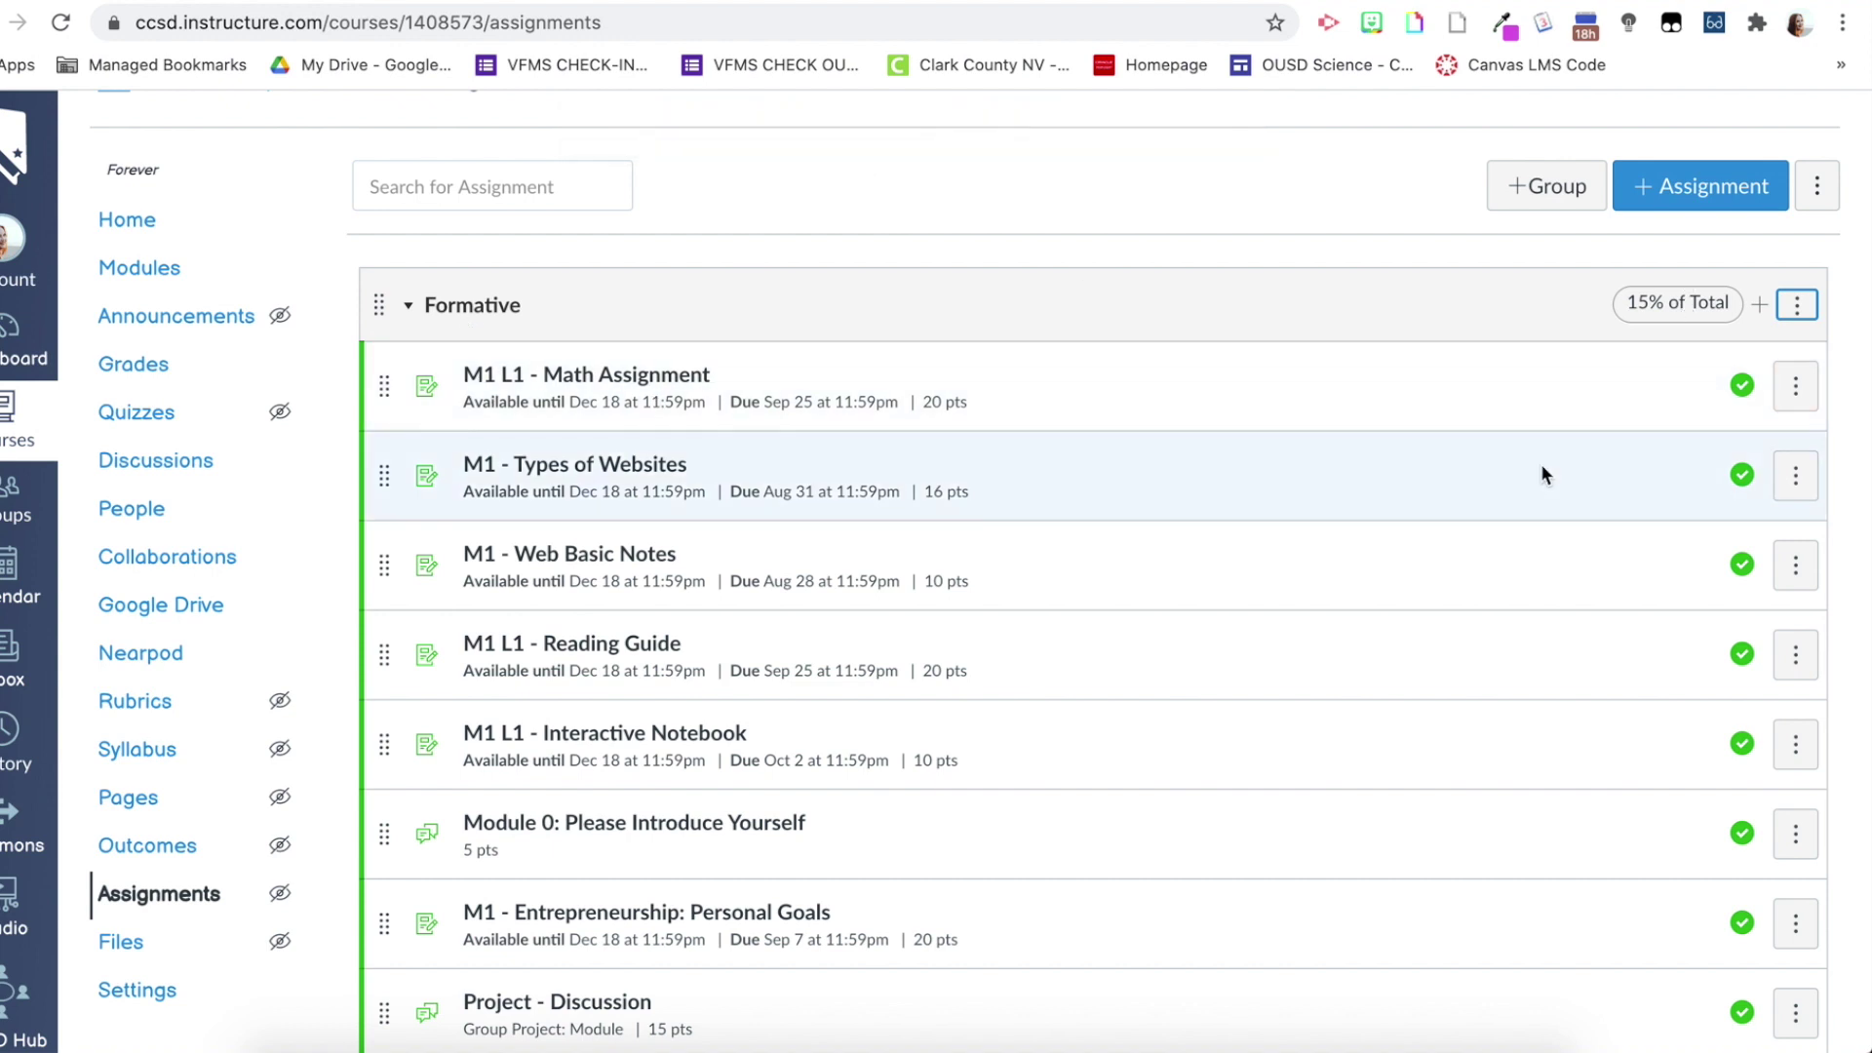
- Create a new assignment group named Summative weighted at 85% of total grade
{"action": "left_click", "coordinate": [1544, 190]}
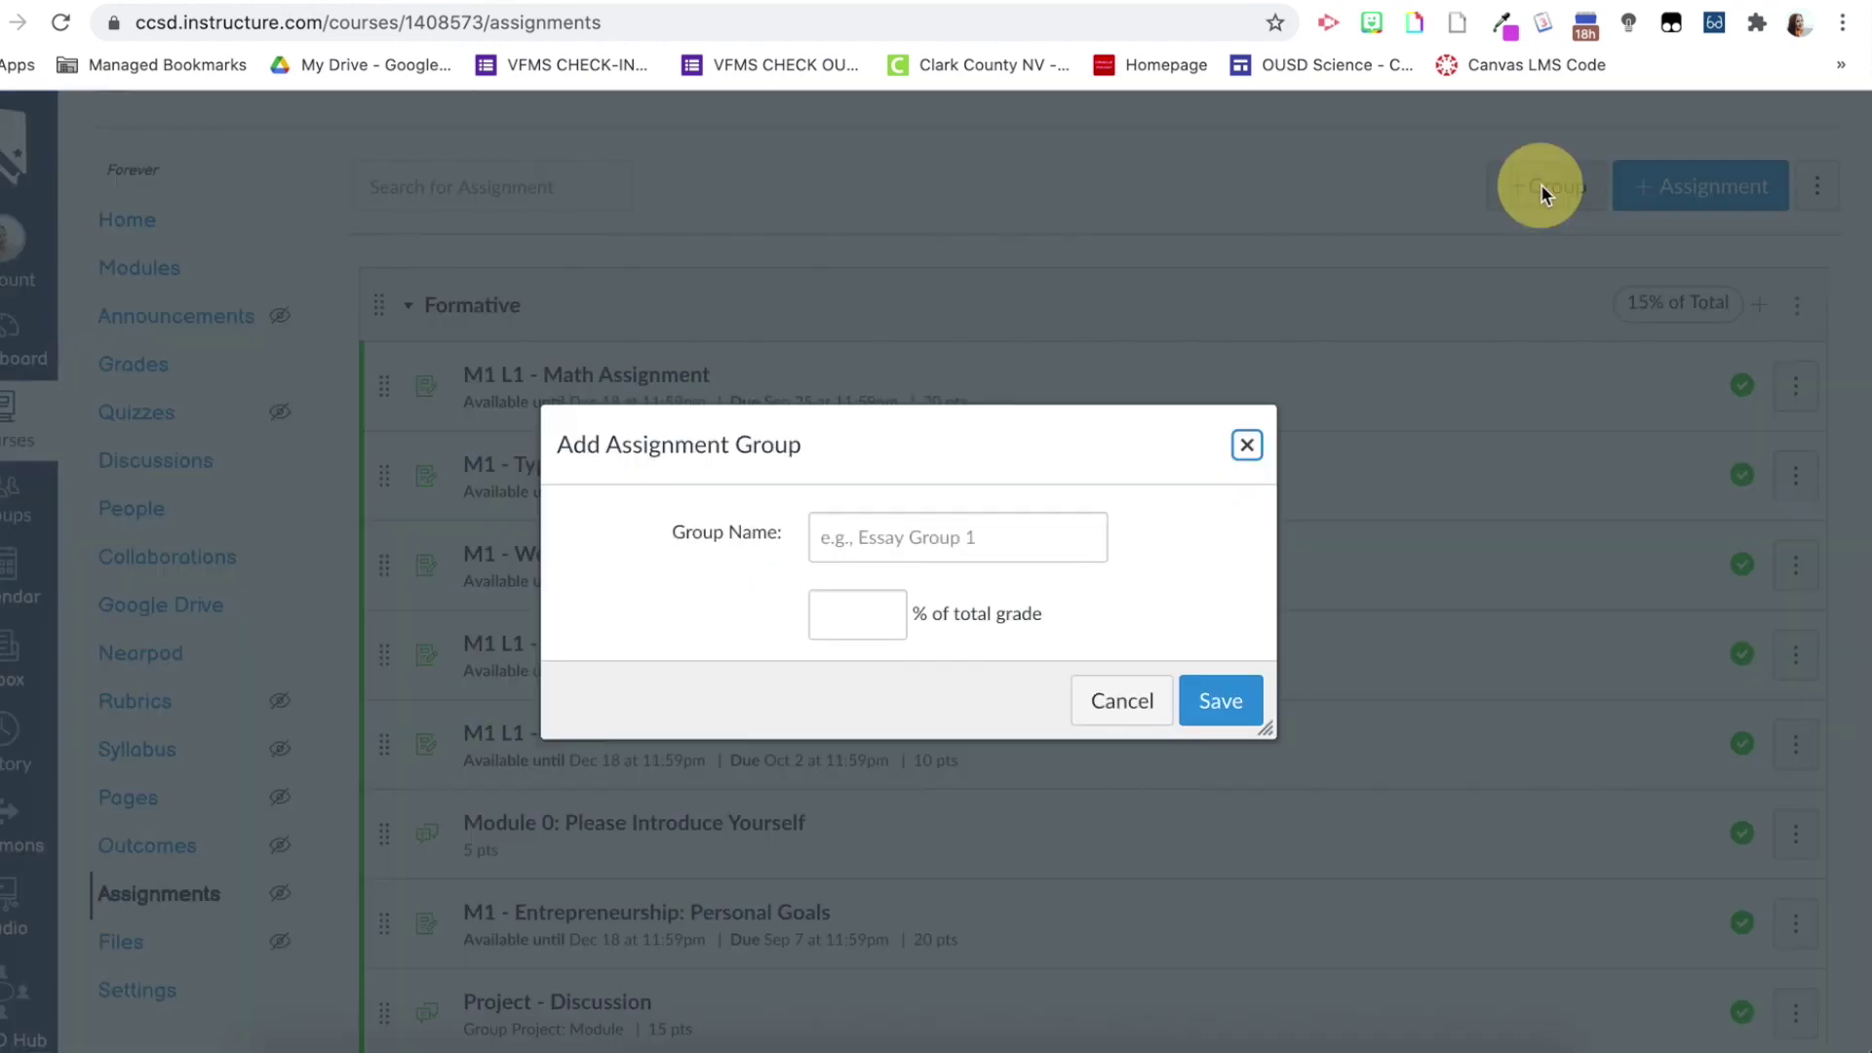
{"action": "left_click", "coordinate": [948, 540]}
{"action": "type", "text": "Summative"}
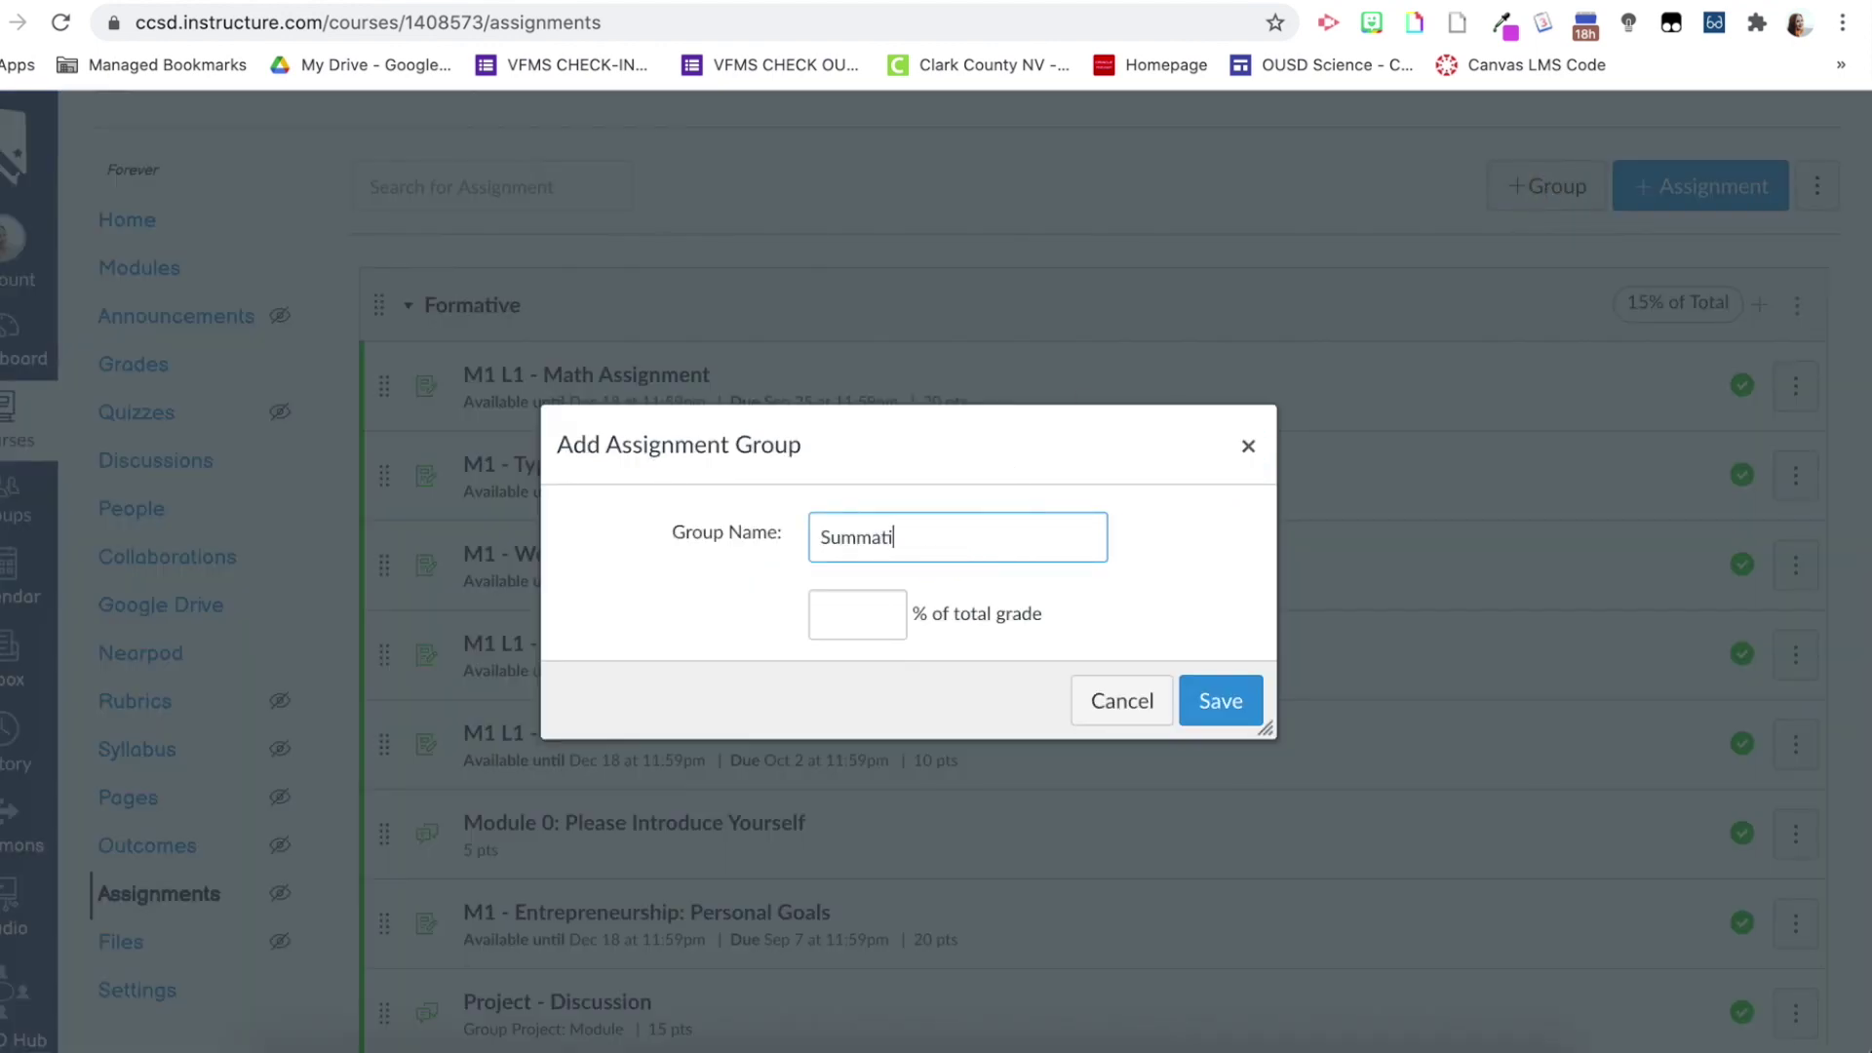
{"action": "left_click", "coordinate": [855, 622]}
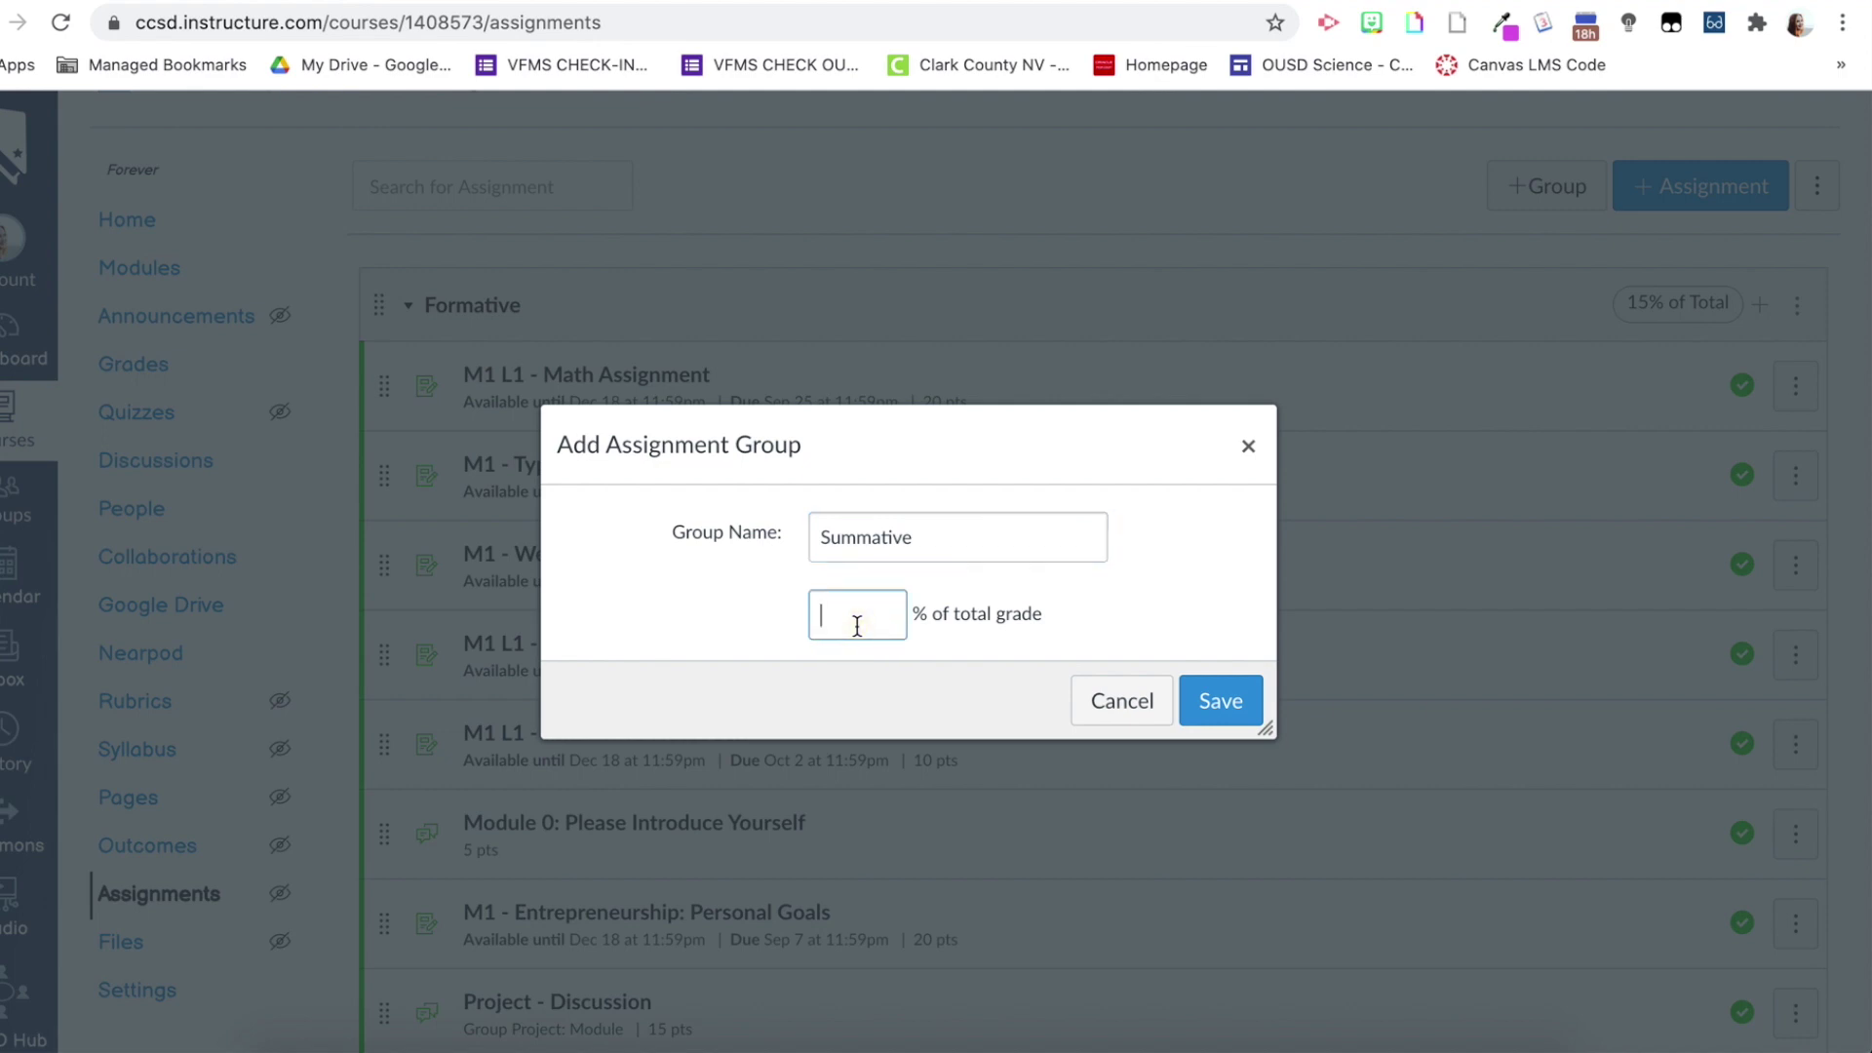
{"action": "type", "text": "85"}
{"action": "left_click", "coordinate": [1233, 710]}
- Drag Project - Discussion, Project - Assignment 1 and another project item into the Summative group
{"action": "scroll", "coordinate": [1234, 712], "scroll_direction": "down", "scroll_amount": 9}
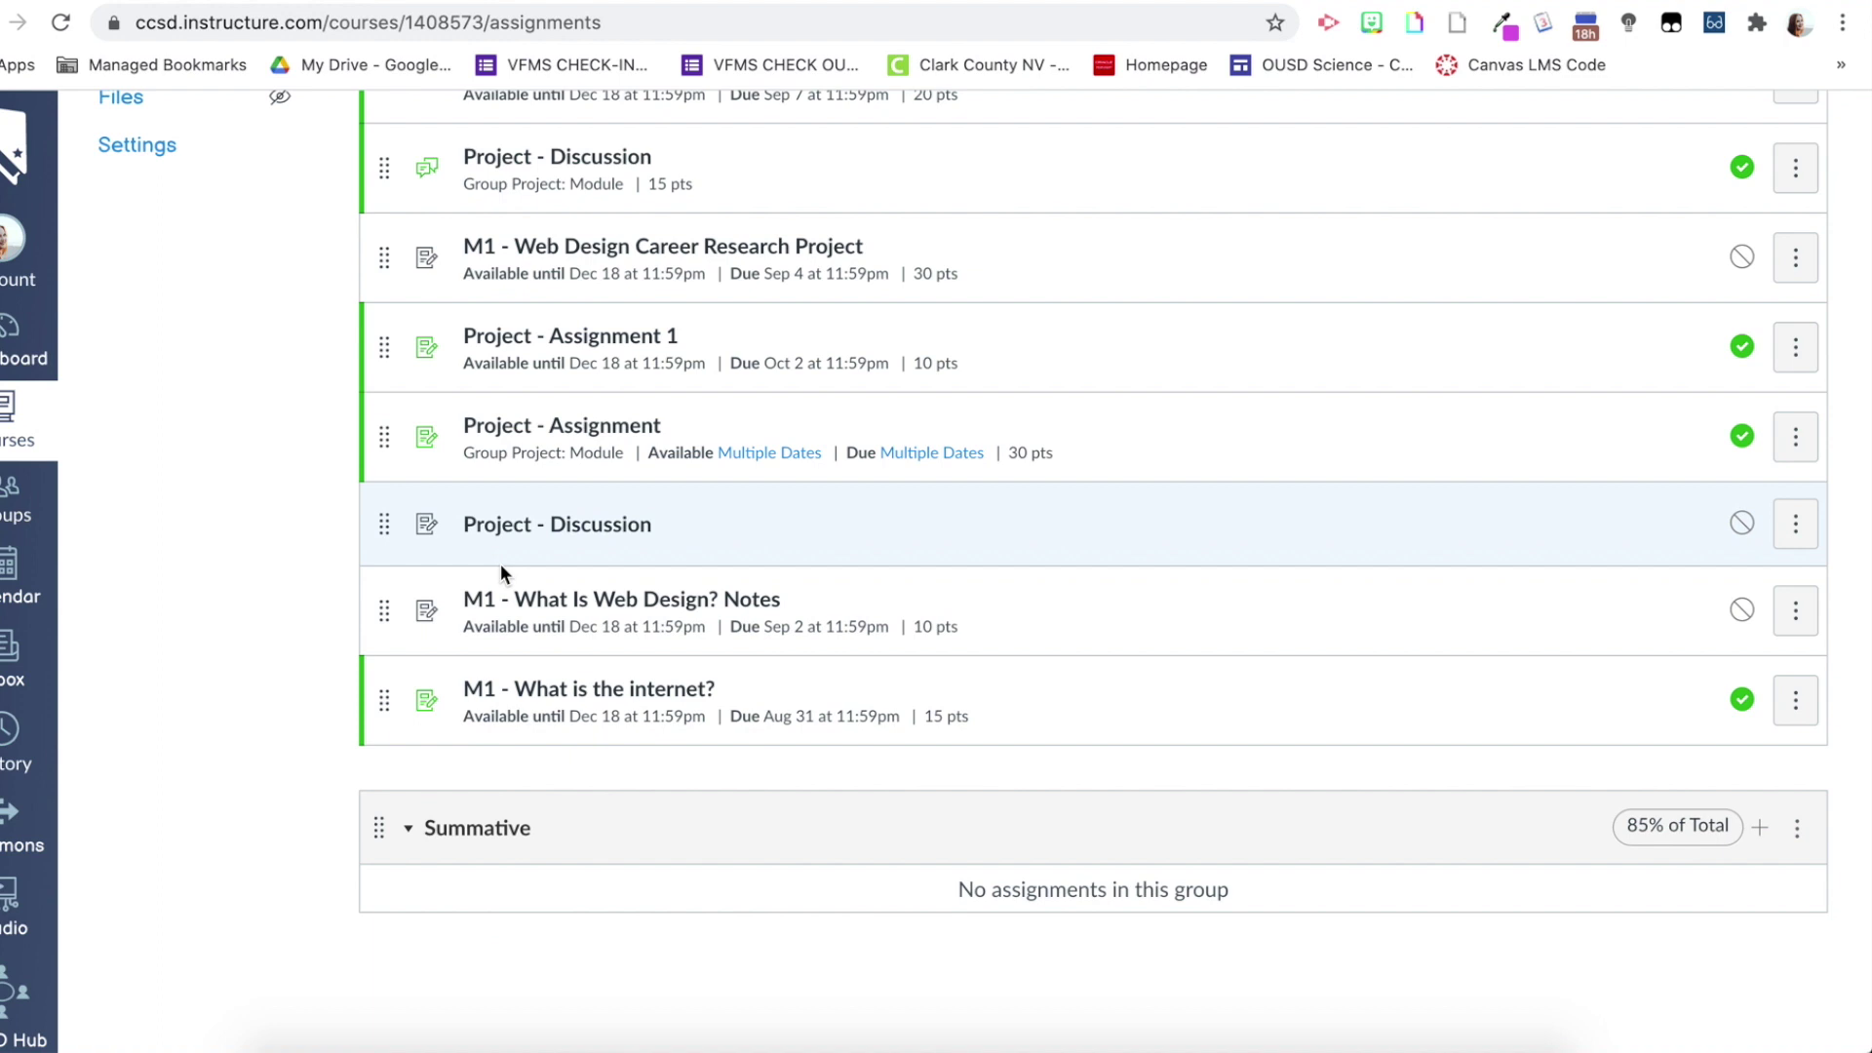
{"action": "left_click_drag", "start_coordinate": [382, 534], "coordinate": [396, 961]}
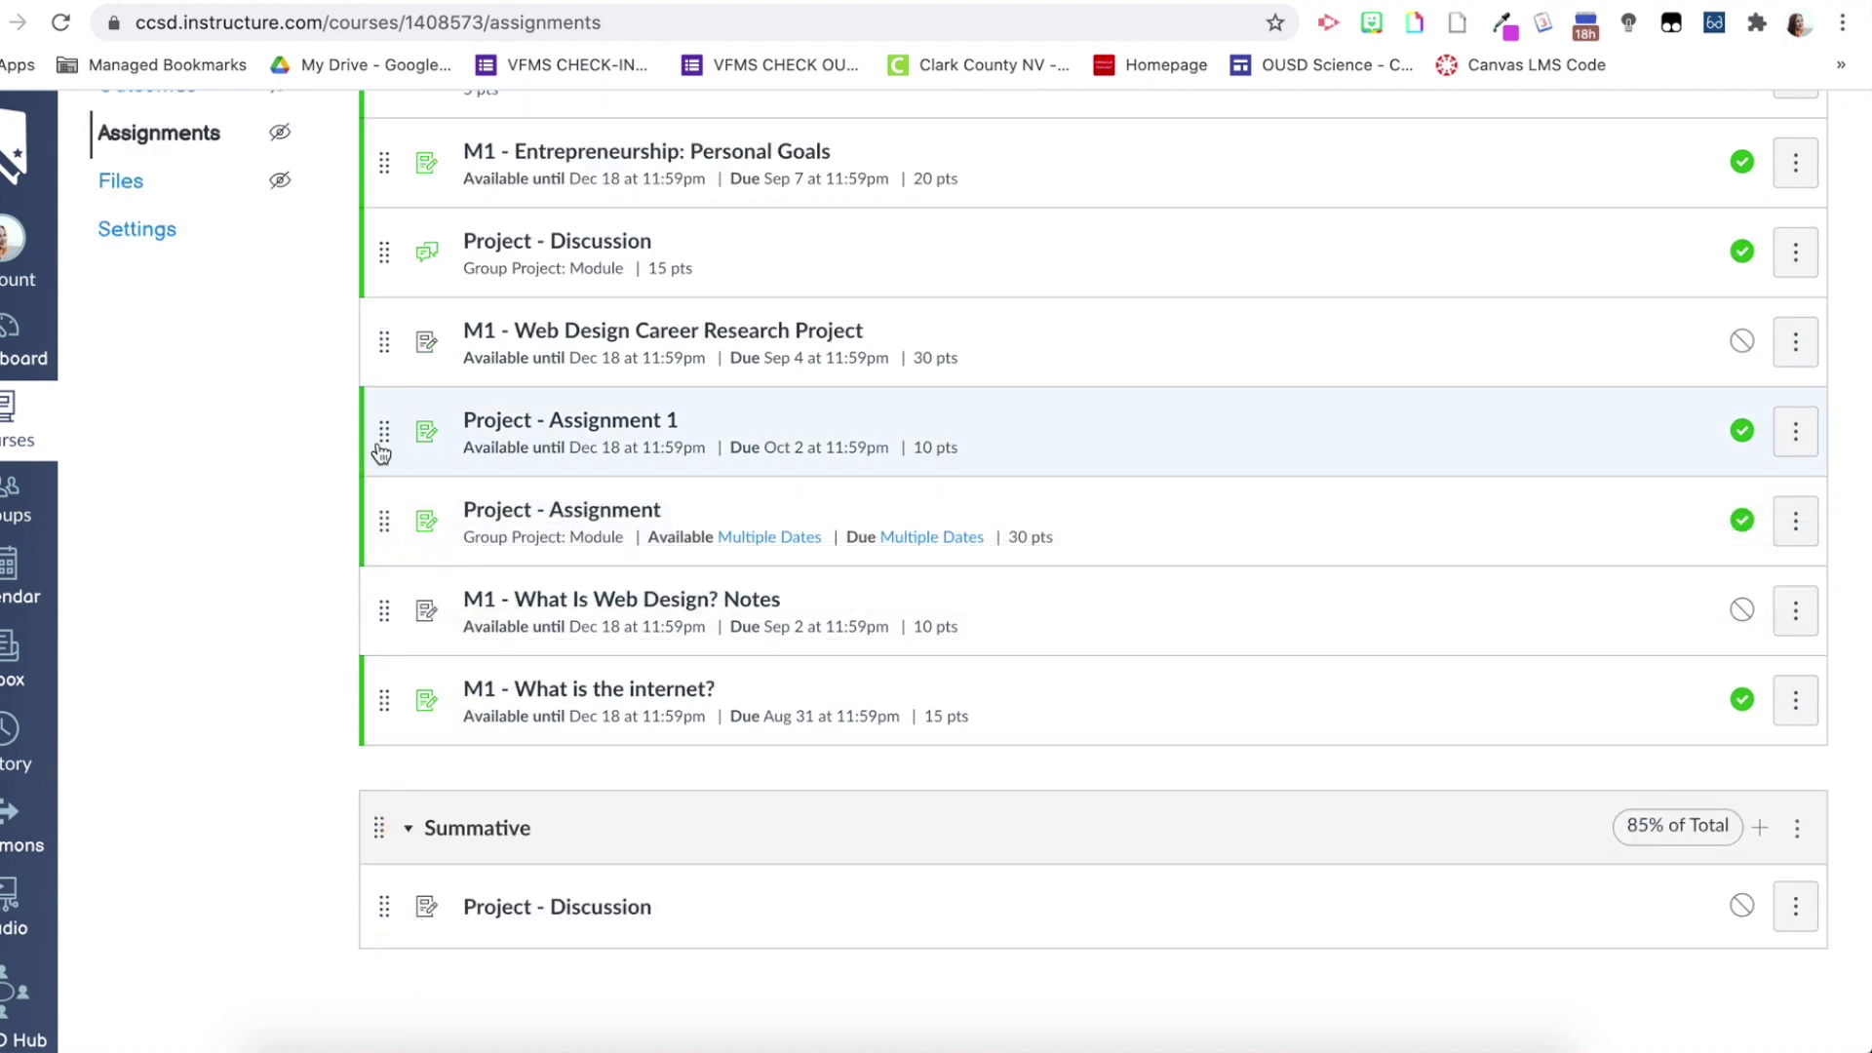
{"action": "left_click_drag", "start_coordinate": [379, 434], "coordinate": [373, 921]}
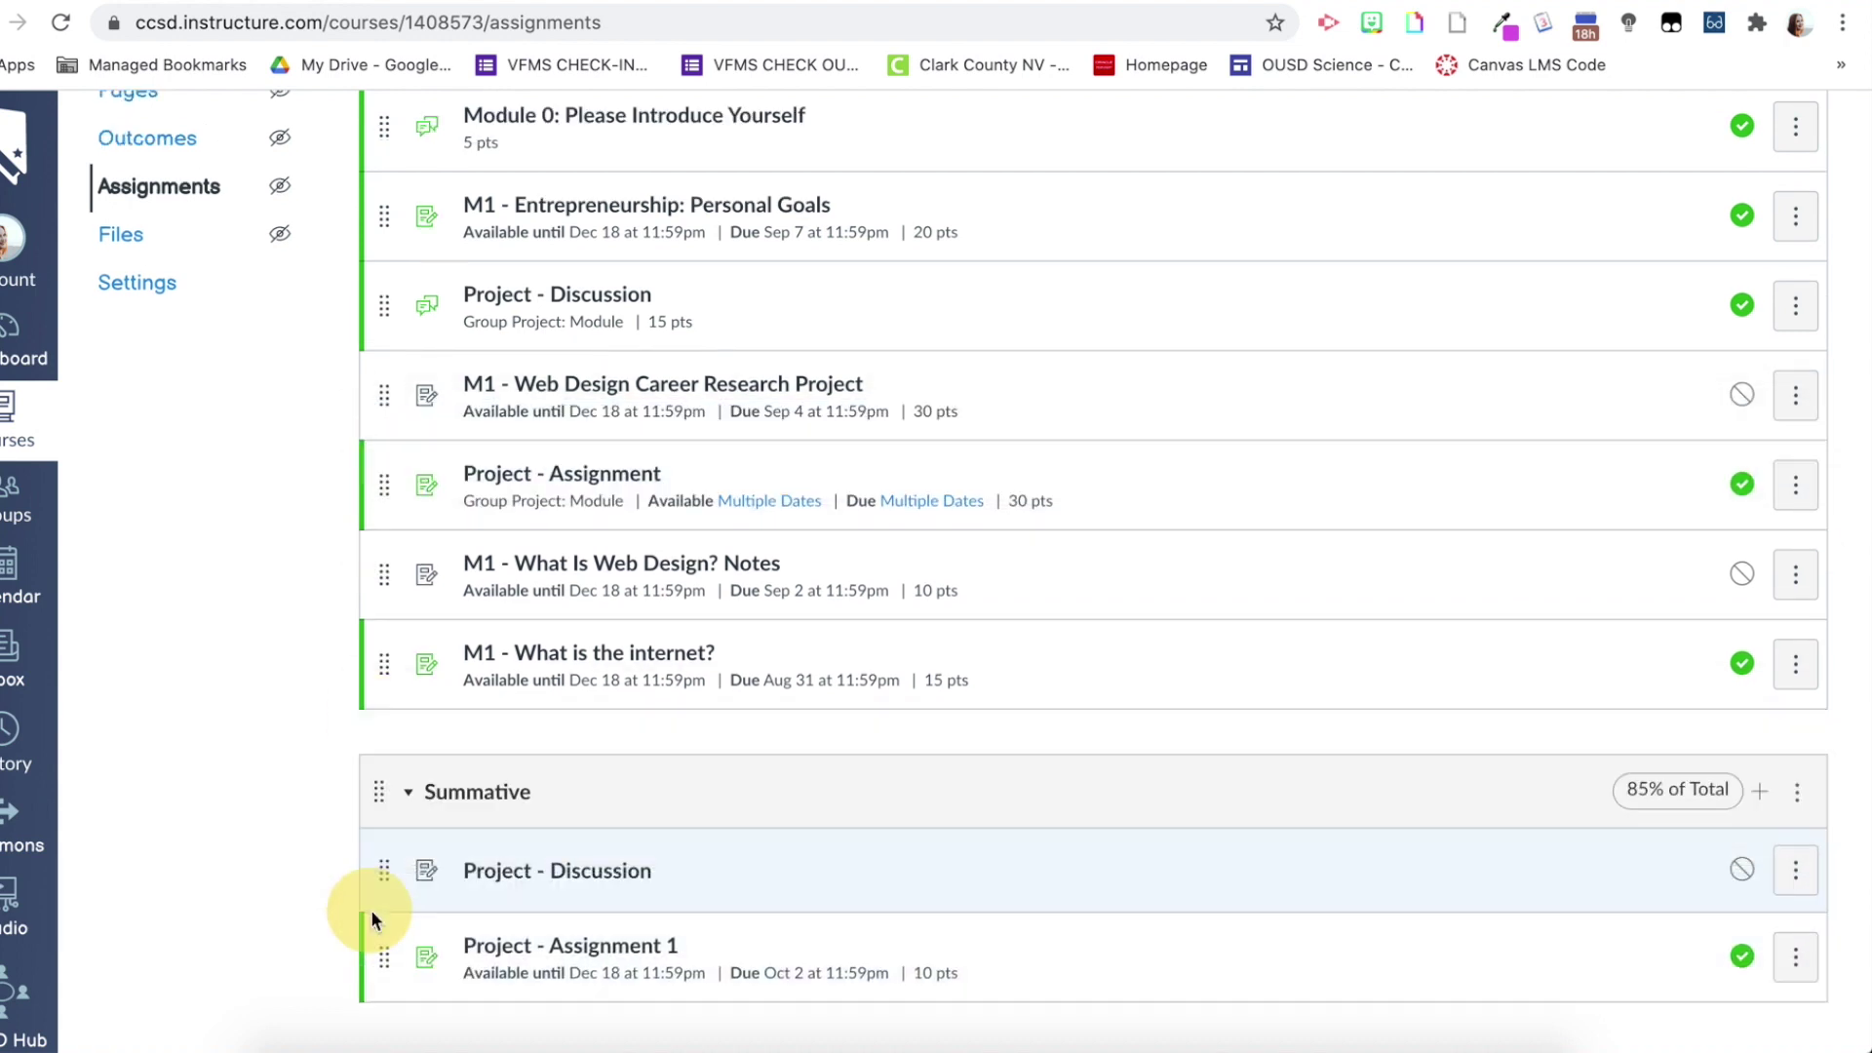
{"action": "left_click_drag", "start_coordinate": [386, 502], "coordinate": [389, 970]}
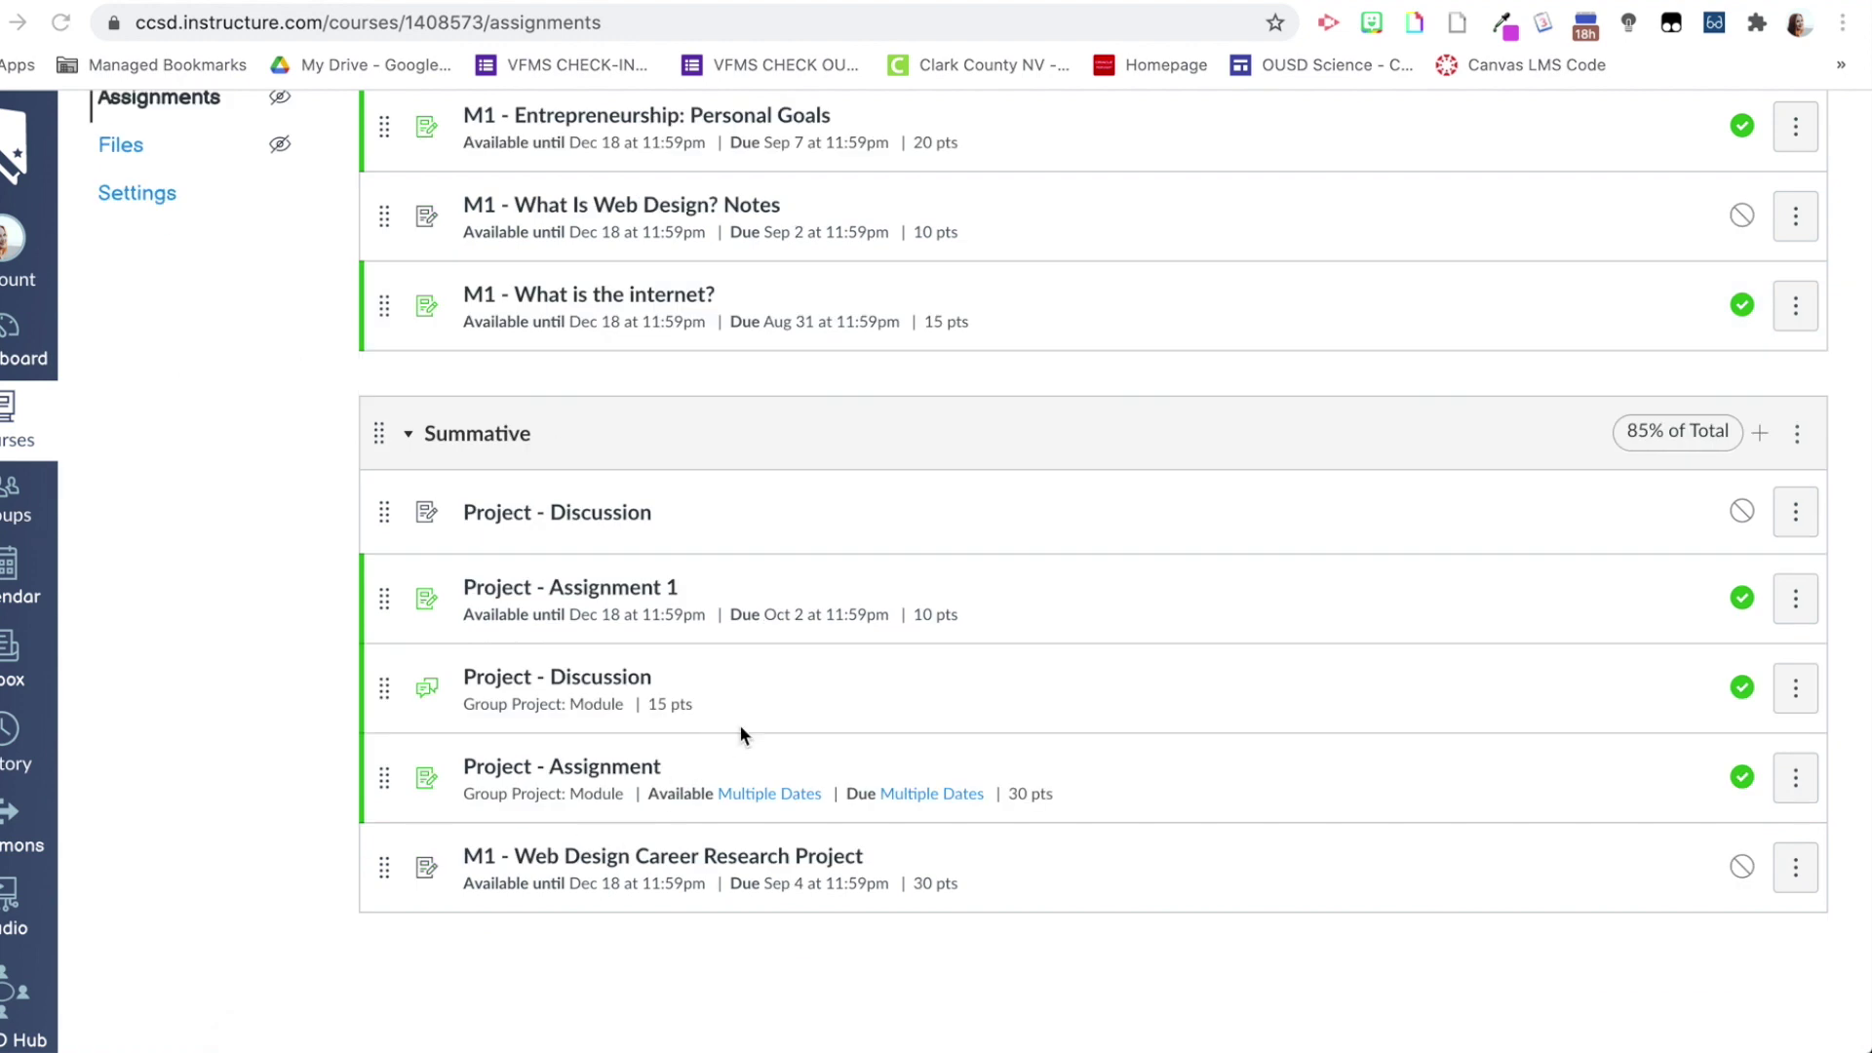
{"action": "scroll", "coordinate": [739, 682], "scroll_direction": "up", "scroll_amount": 4}
{"action": "scroll", "coordinate": [741, 683], "scroll_direction": "up", "scroll_amount": 3}
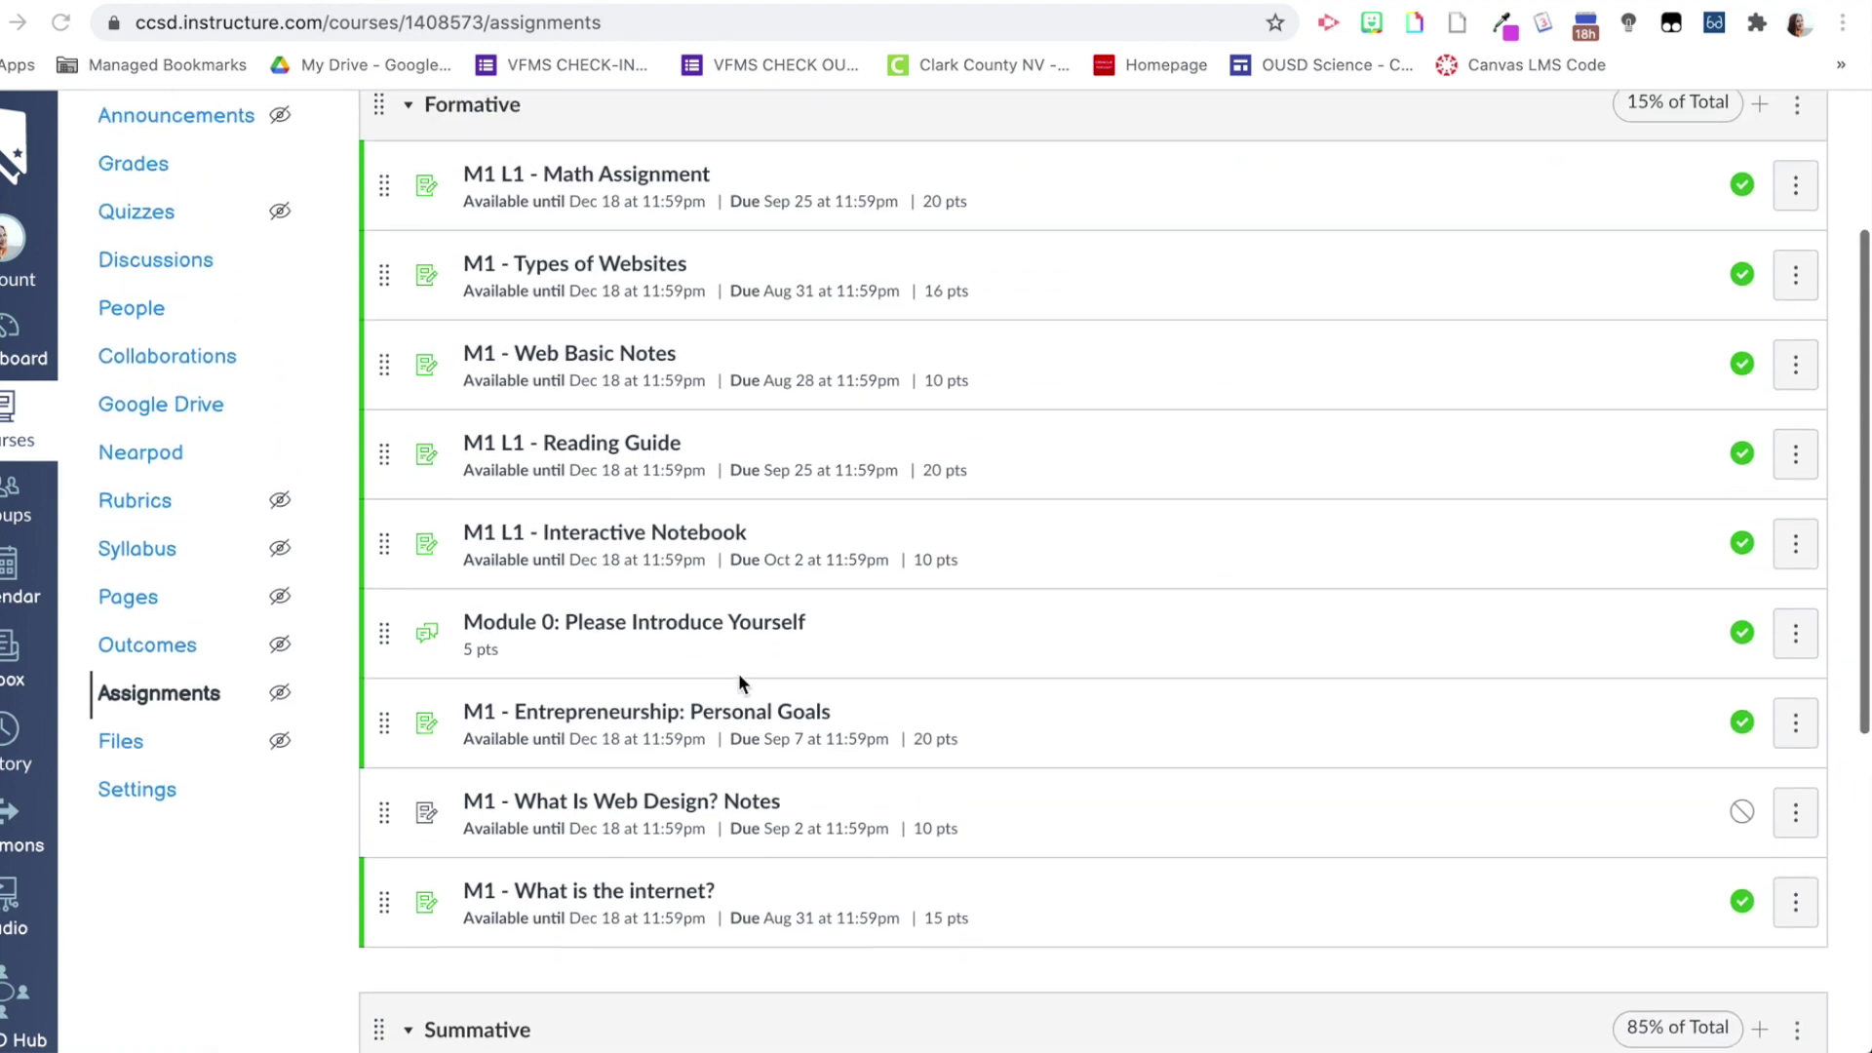
- Choose Edit Assignment Dates from the assignments list's ⋮ options menu
{"action": "scroll", "coordinate": [1238, 381], "scroll_direction": "up", "scroll_amount": 2}
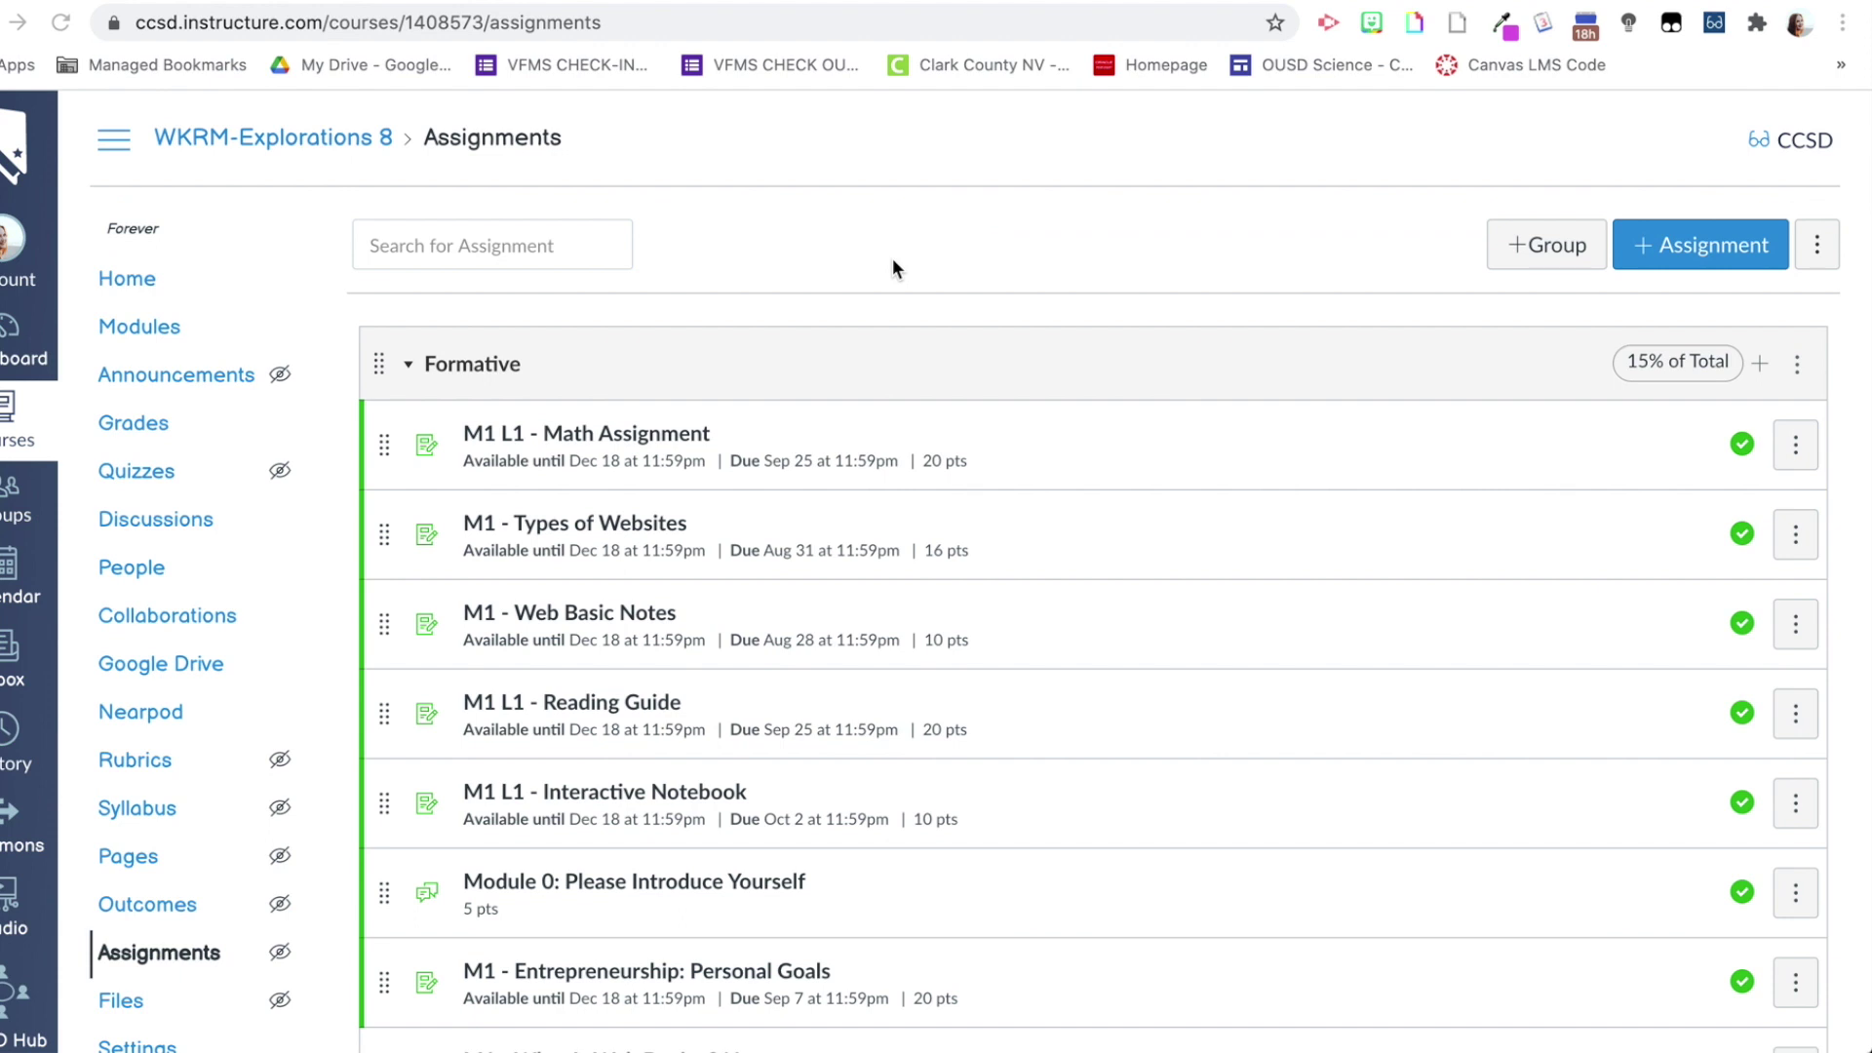
{"action": "left_click", "coordinate": [1815, 252]}
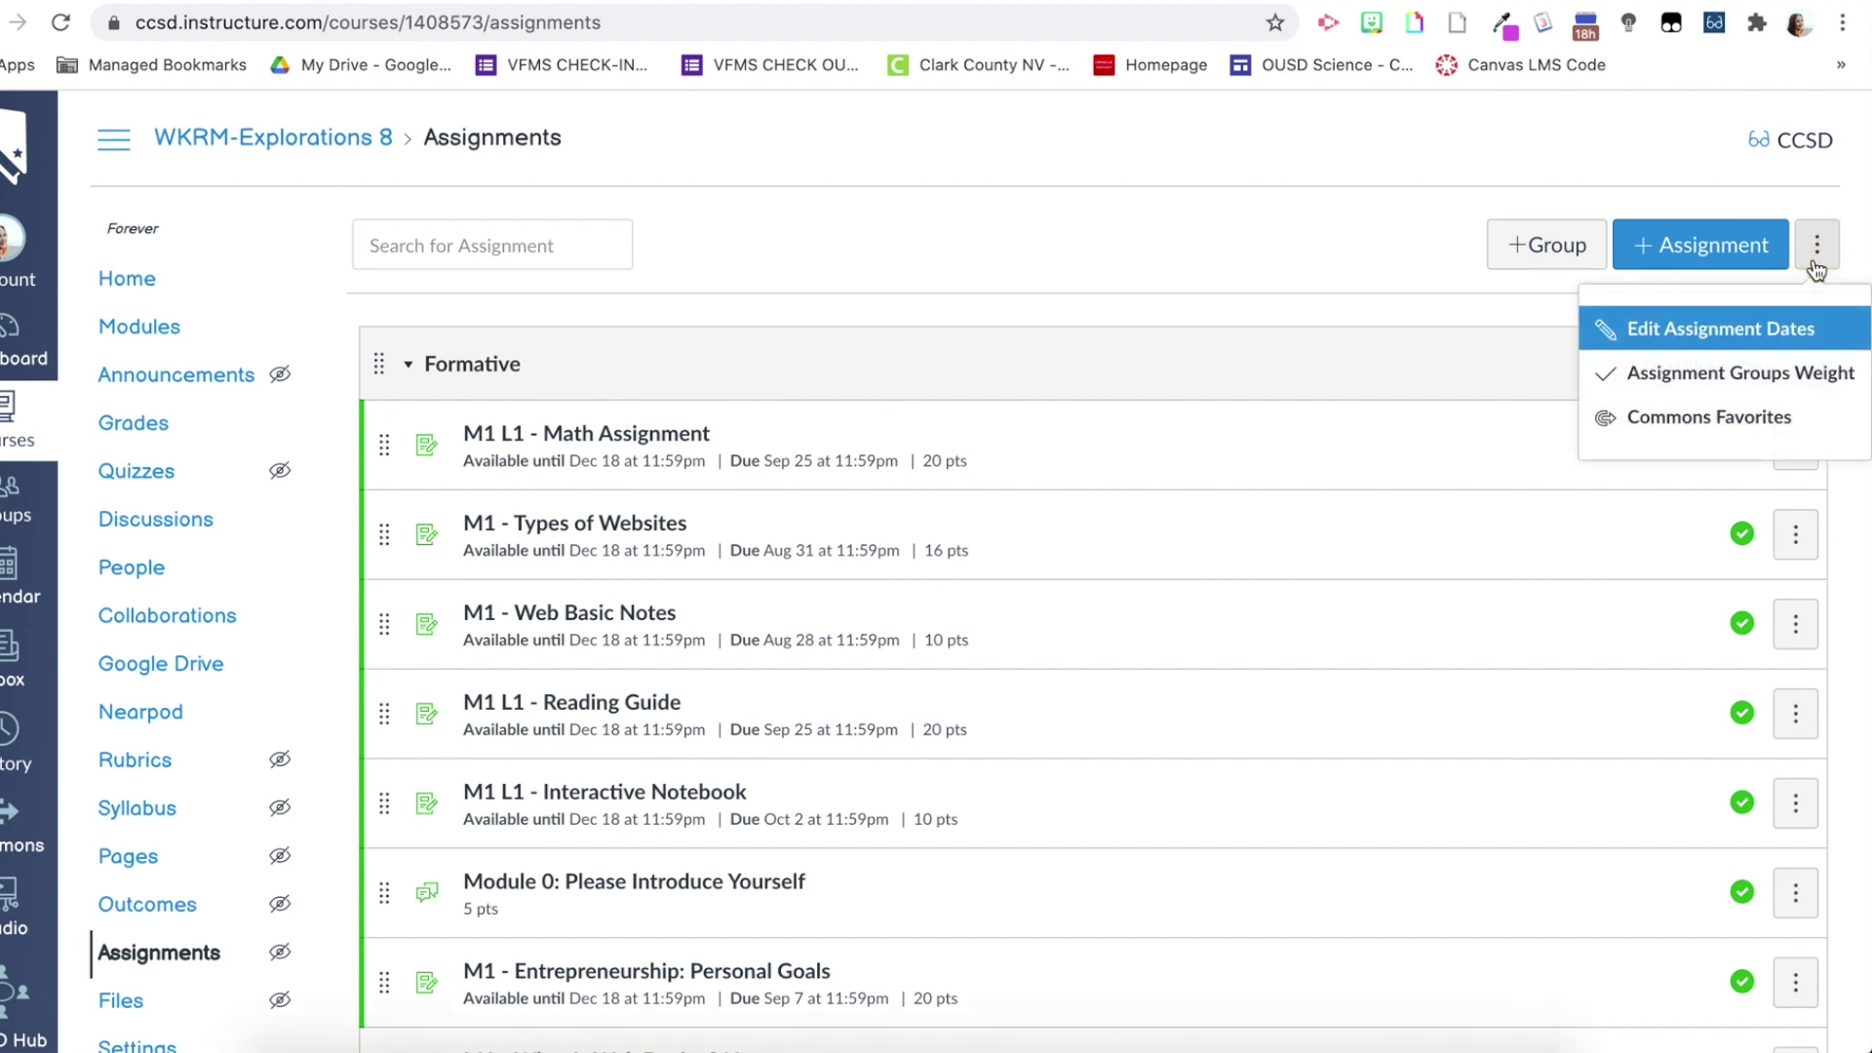
{"action": "left_click", "coordinate": [1745, 331]}
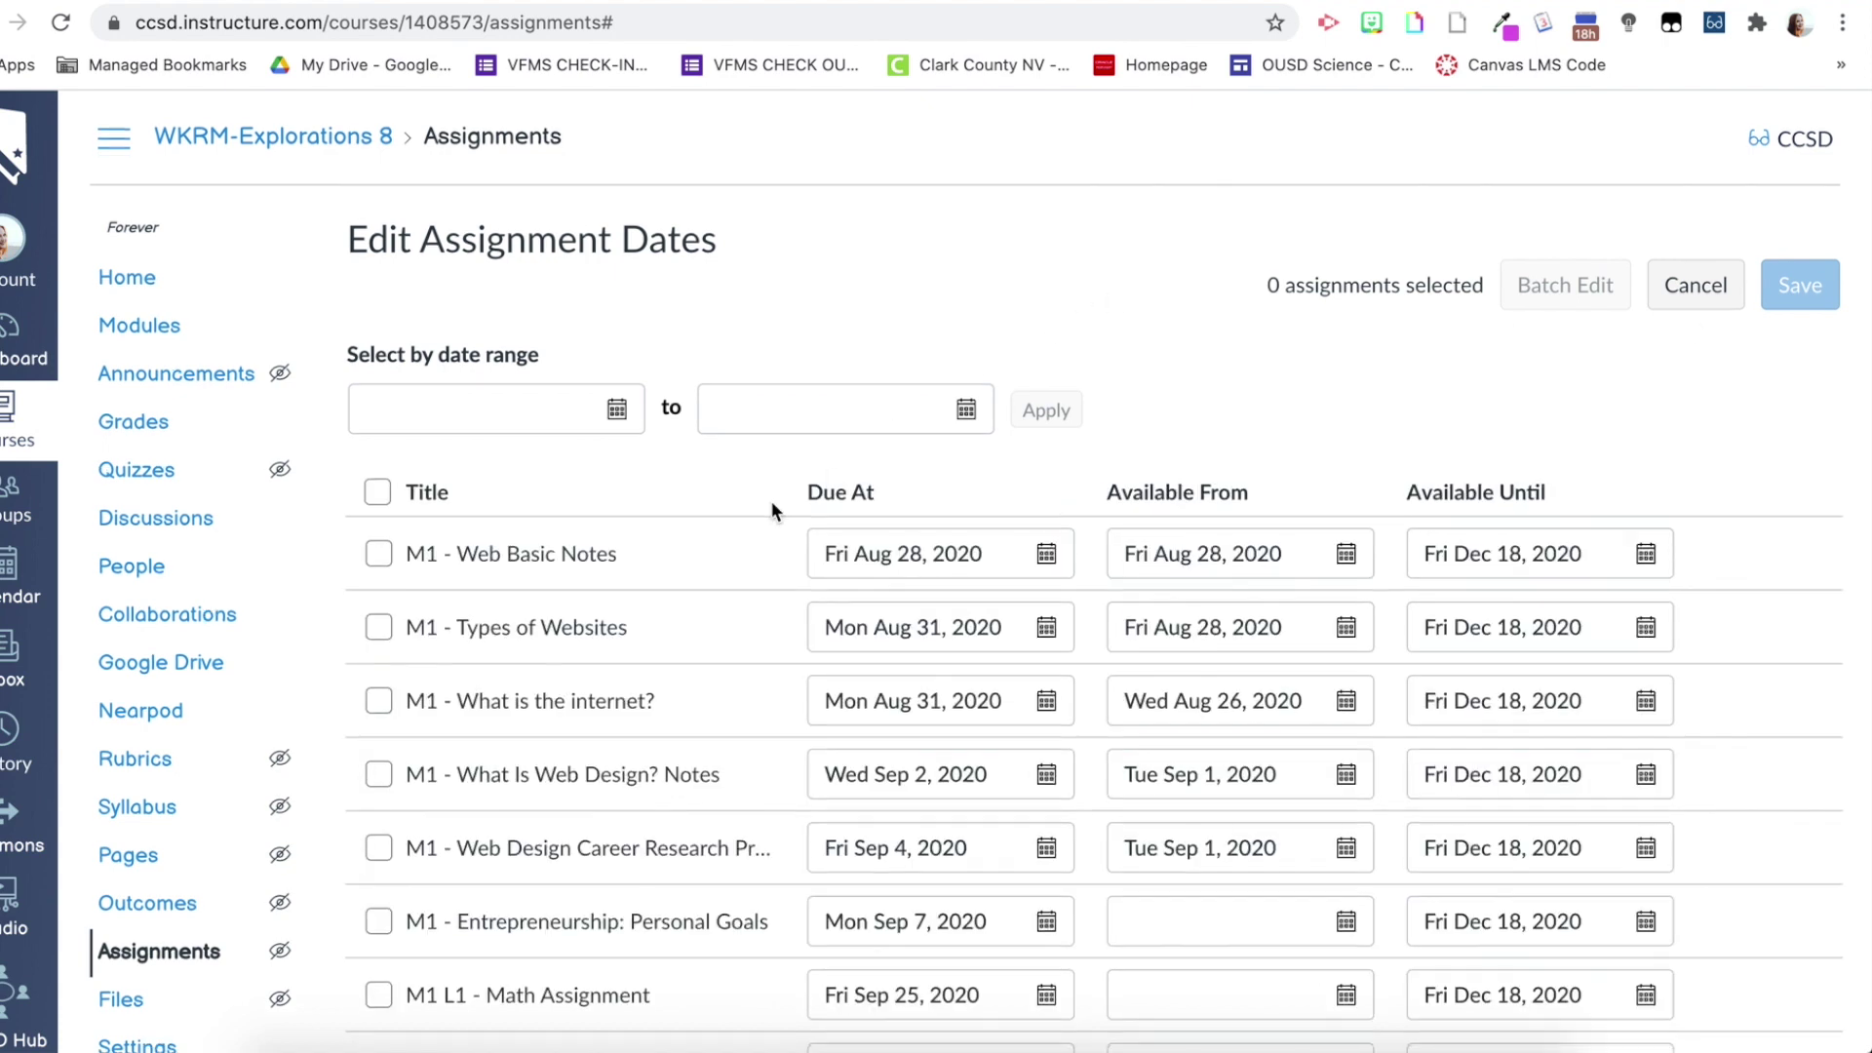
{"action": "scroll", "coordinate": [771, 500], "scroll_direction": "down", "scroll_amount": 1}
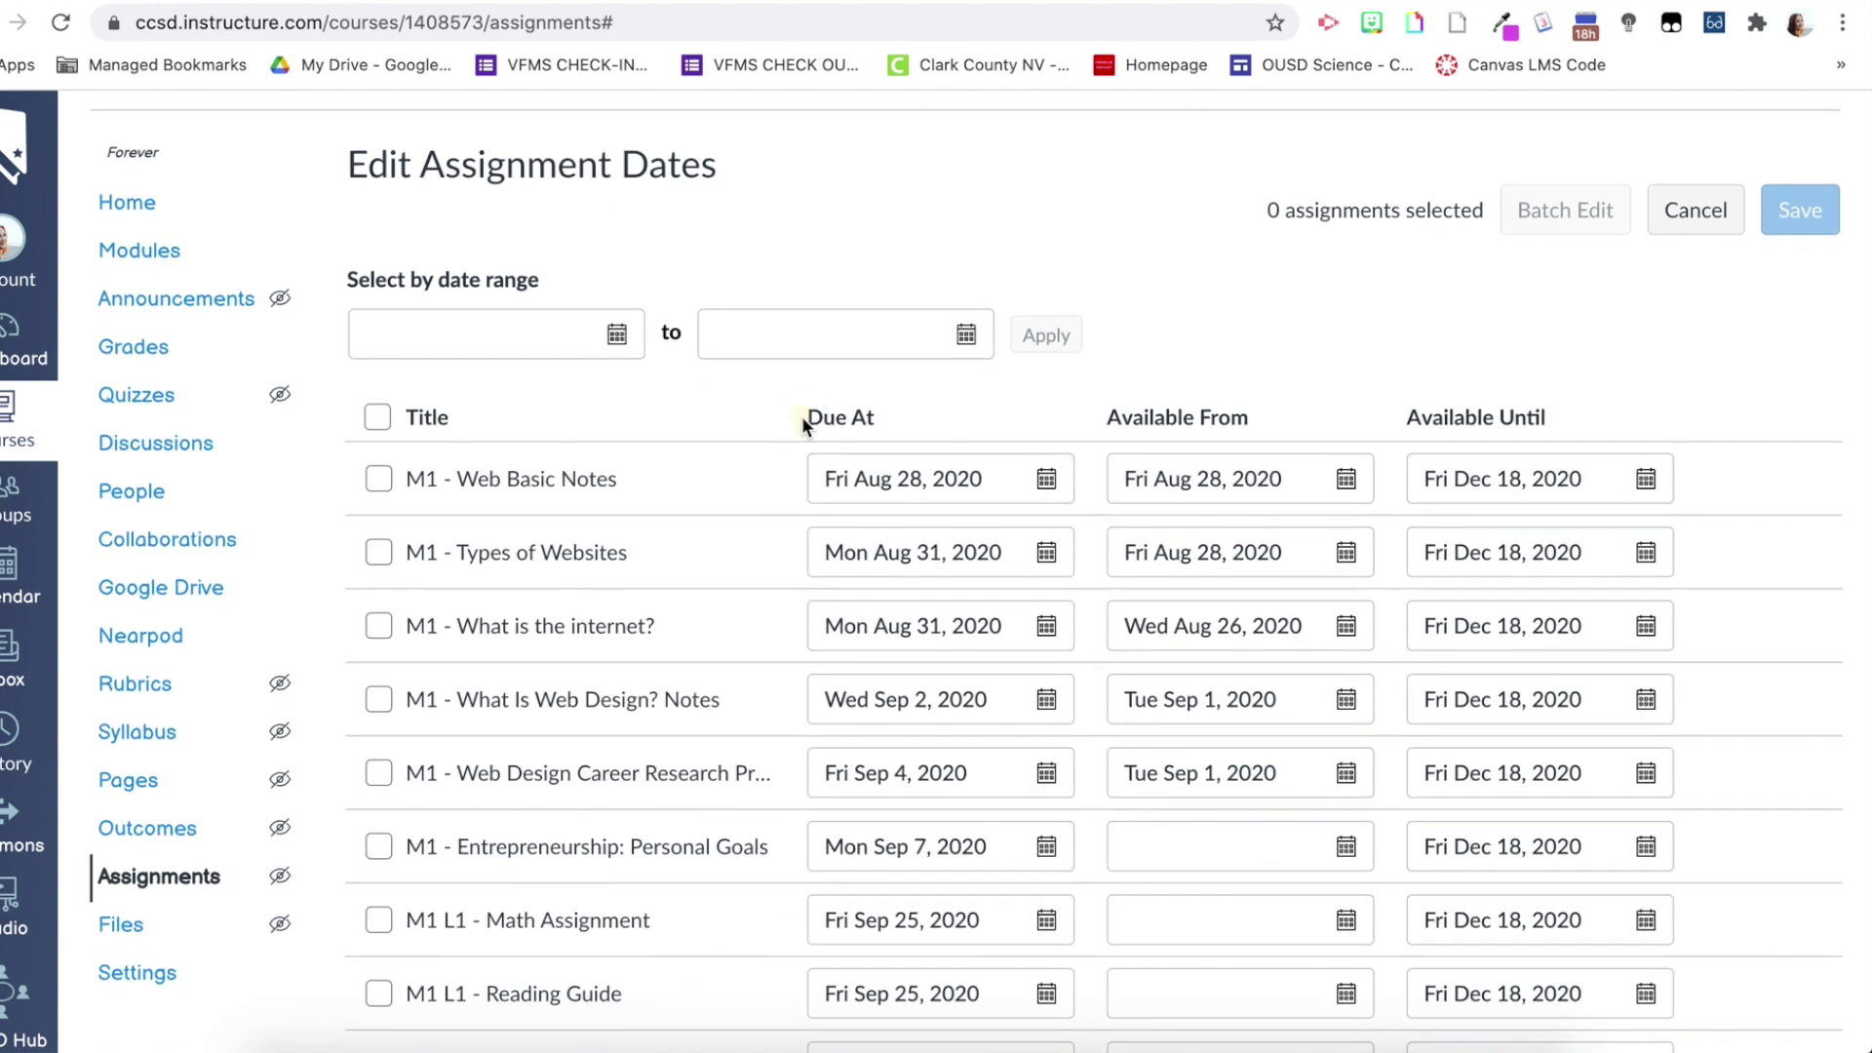
{"action": "left_click_drag", "start_coordinate": [804, 417], "coordinate": [936, 427]}
{"action": "left_click", "coordinate": [917, 419]}
{"action": "scroll", "coordinate": [1564, 430], "scroll_direction": "down", "scroll_amount": 3}
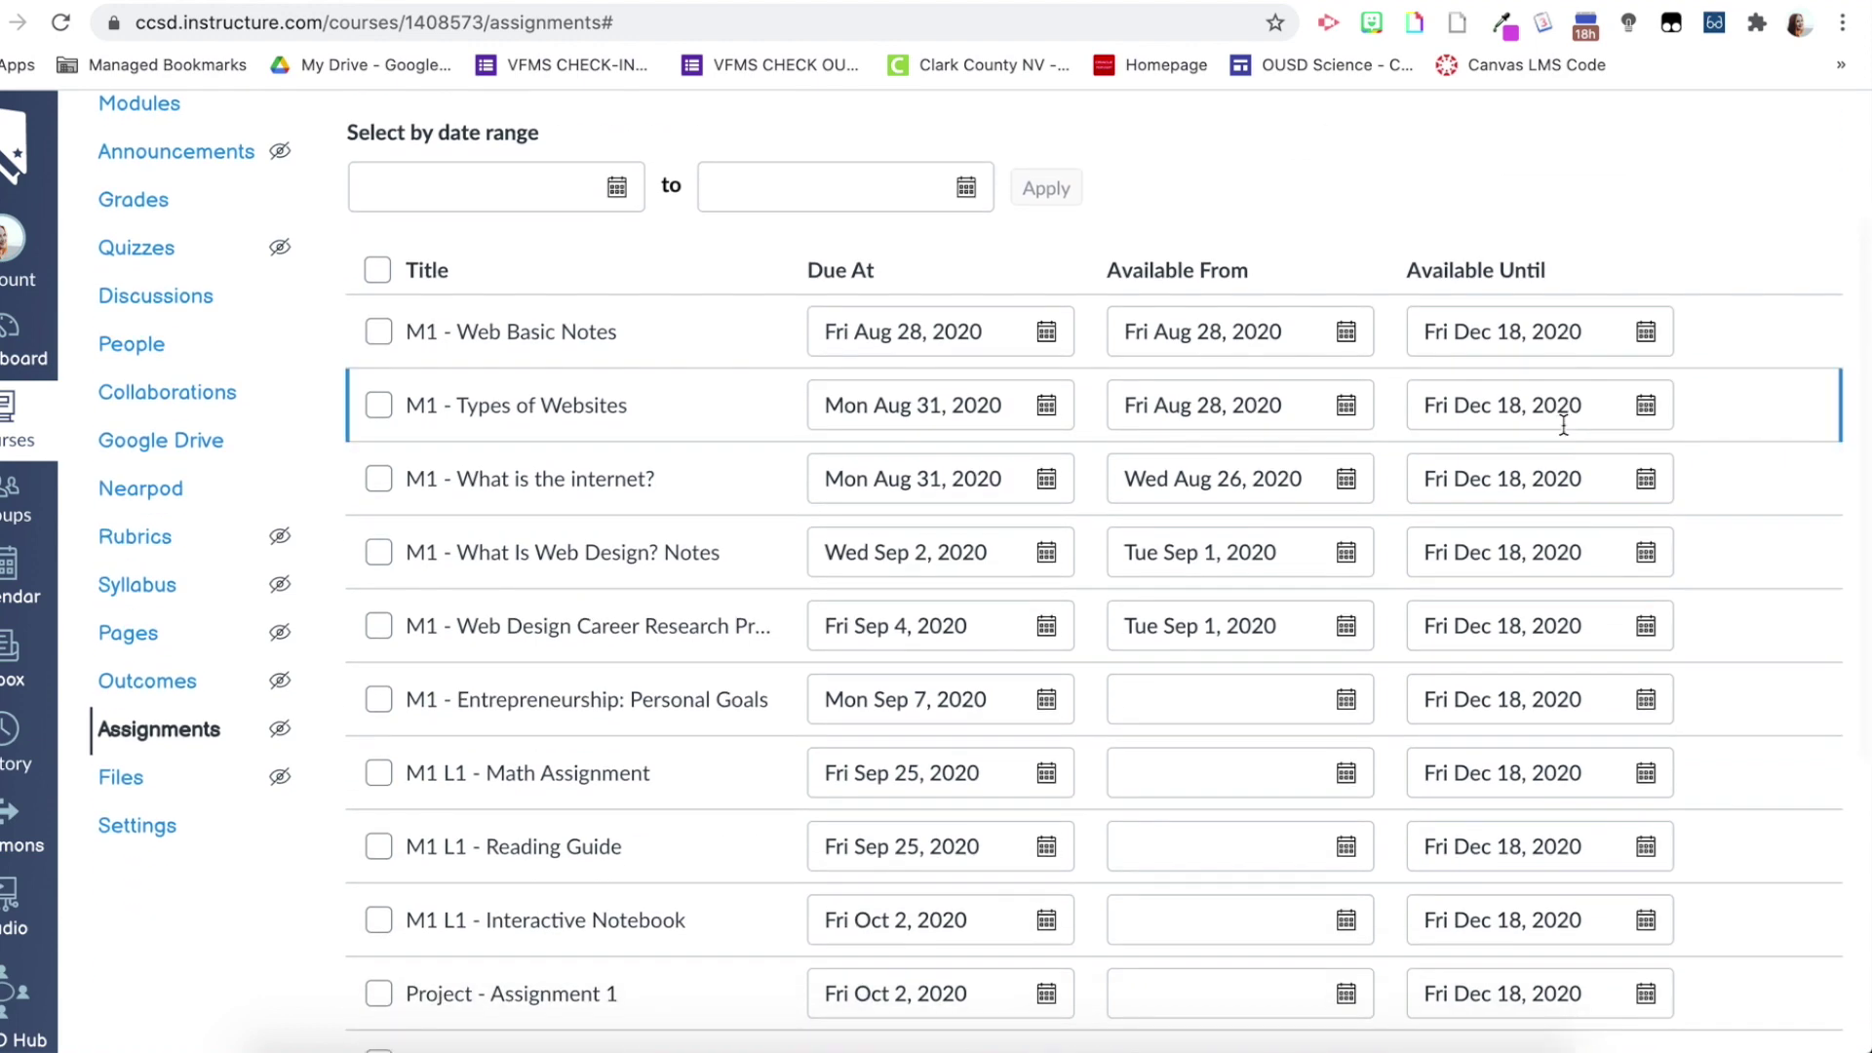
{"action": "scroll", "coordinate": [1564, 425], "scroll_direction": "down", "scroll_amount": 1}
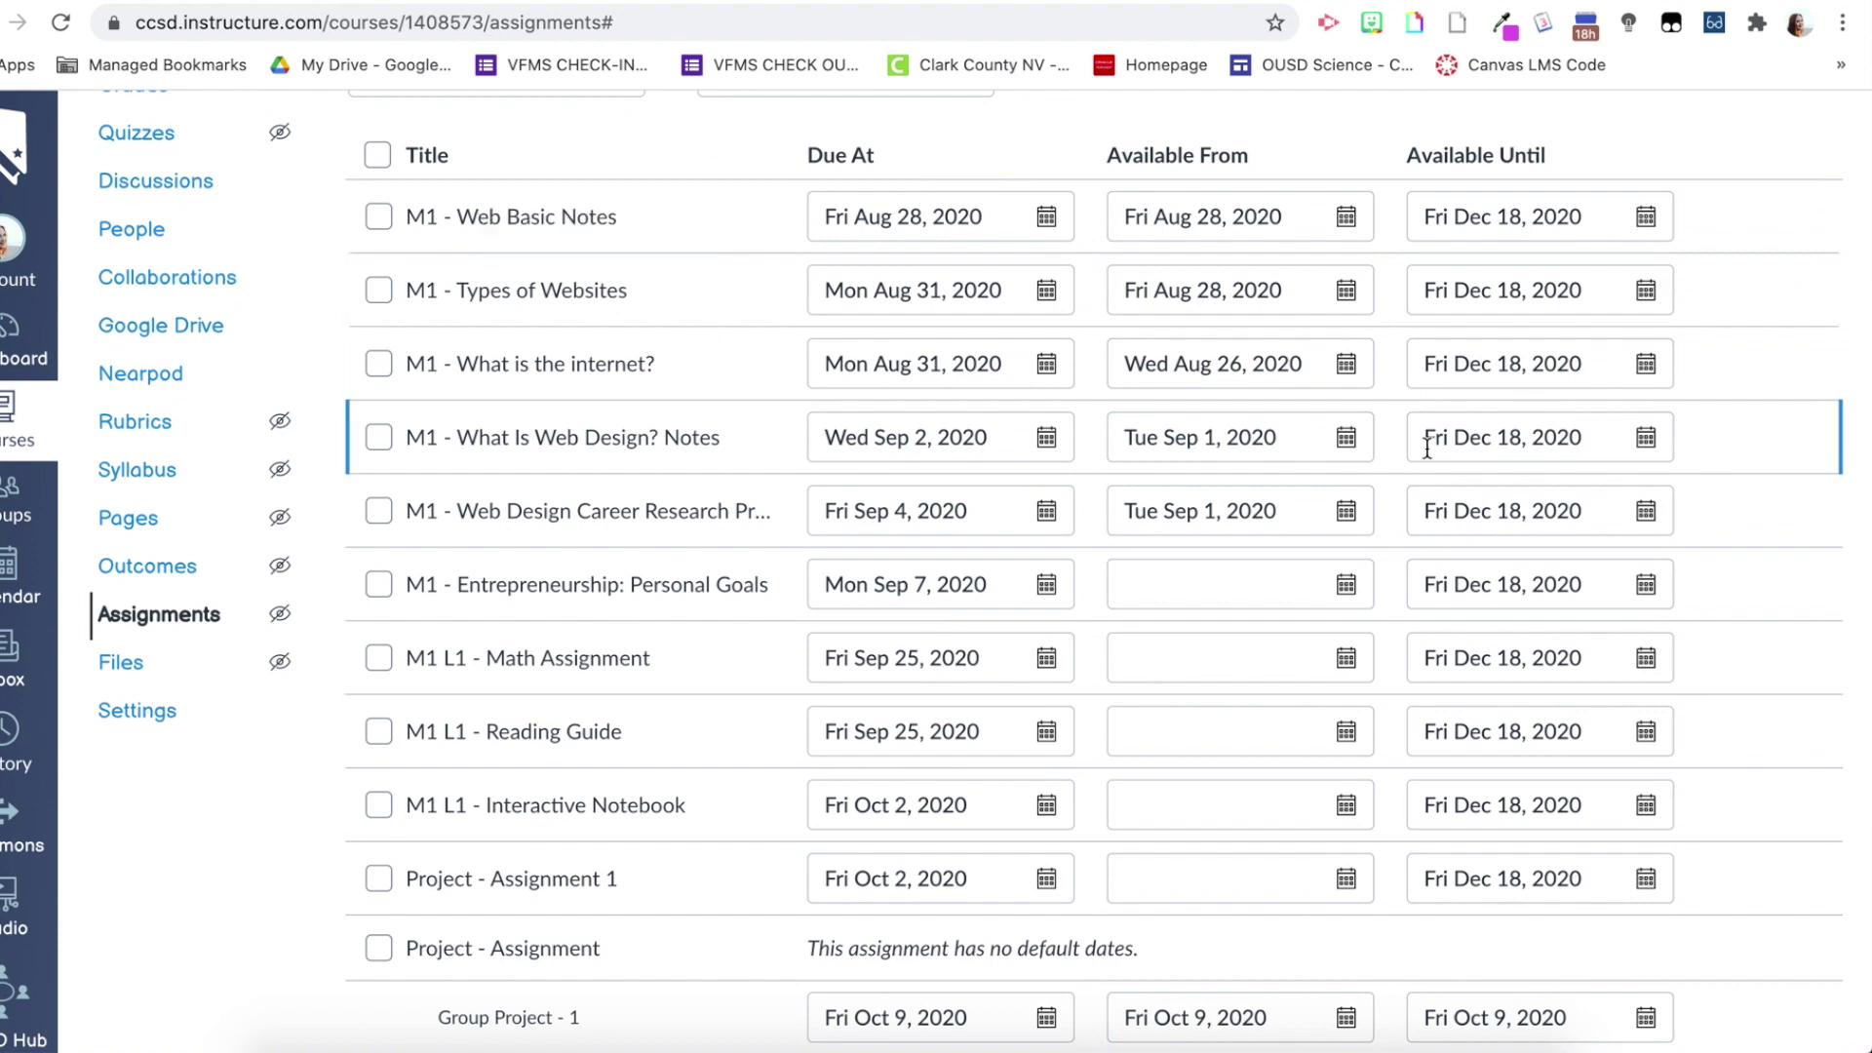
{"action": "left_click", "coordinate": [1508, 217]}
- Set M1 - Web Basic Notes to be available until Mon Dec 14, 2020
{"action": "scroll", "coordinate": [1619, 398], "scroll_direction": "up", "scroll_amount": 2}
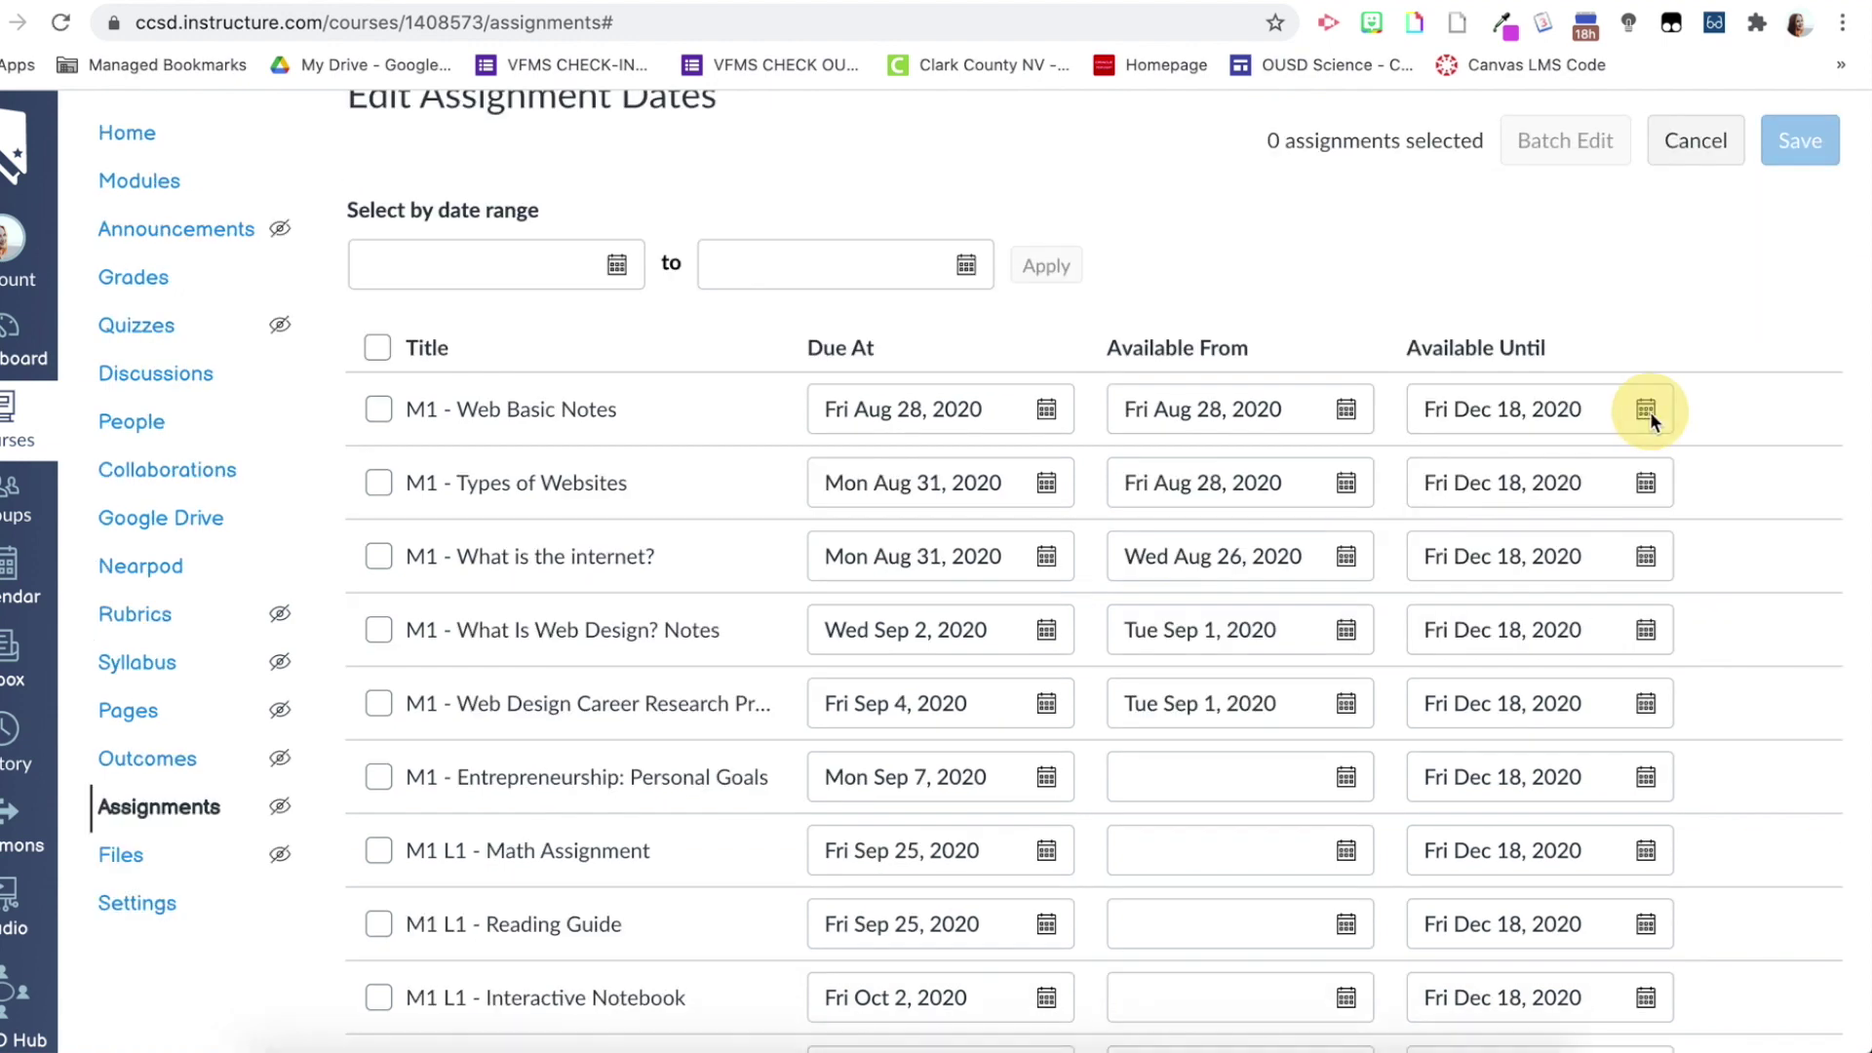
{"action": "left_click", "coordinate": [1648, 411]}
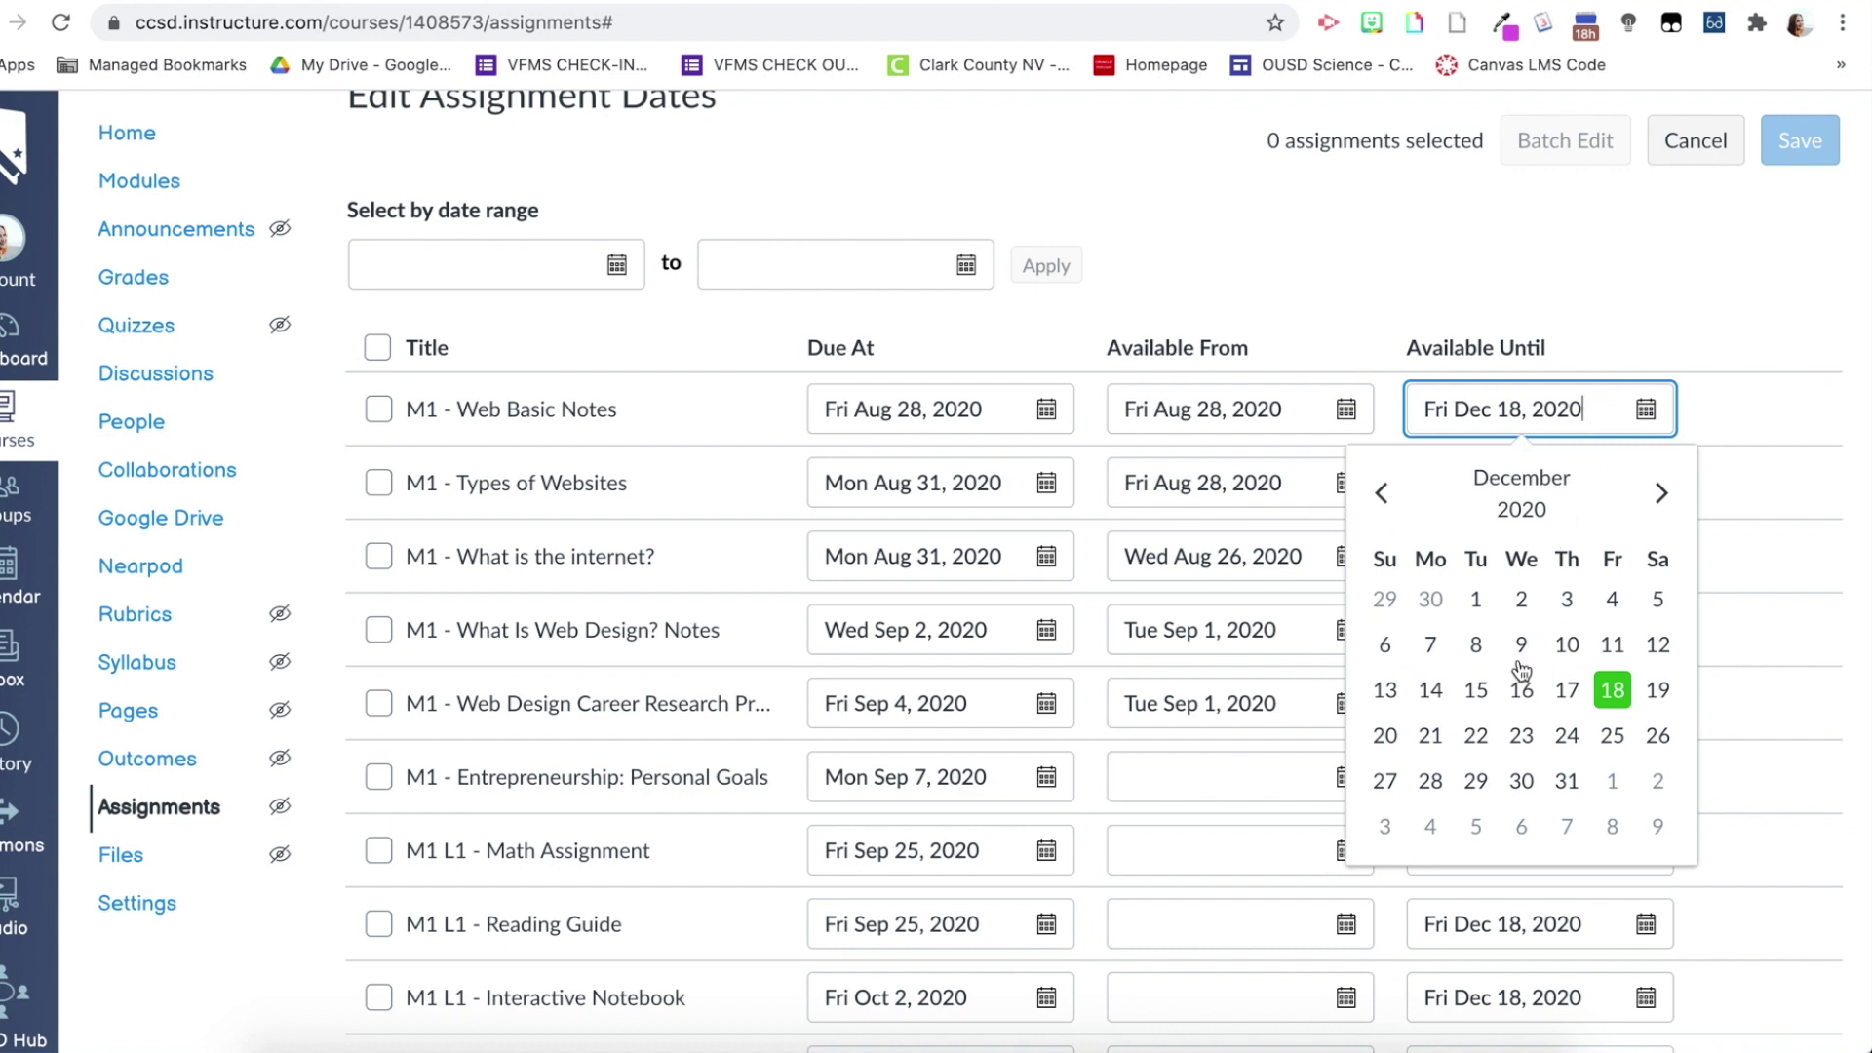
{"action": "left_click", "coordinate": [1431, 692]}
{"action": "left_click", "coordinate": [1557, 225]}
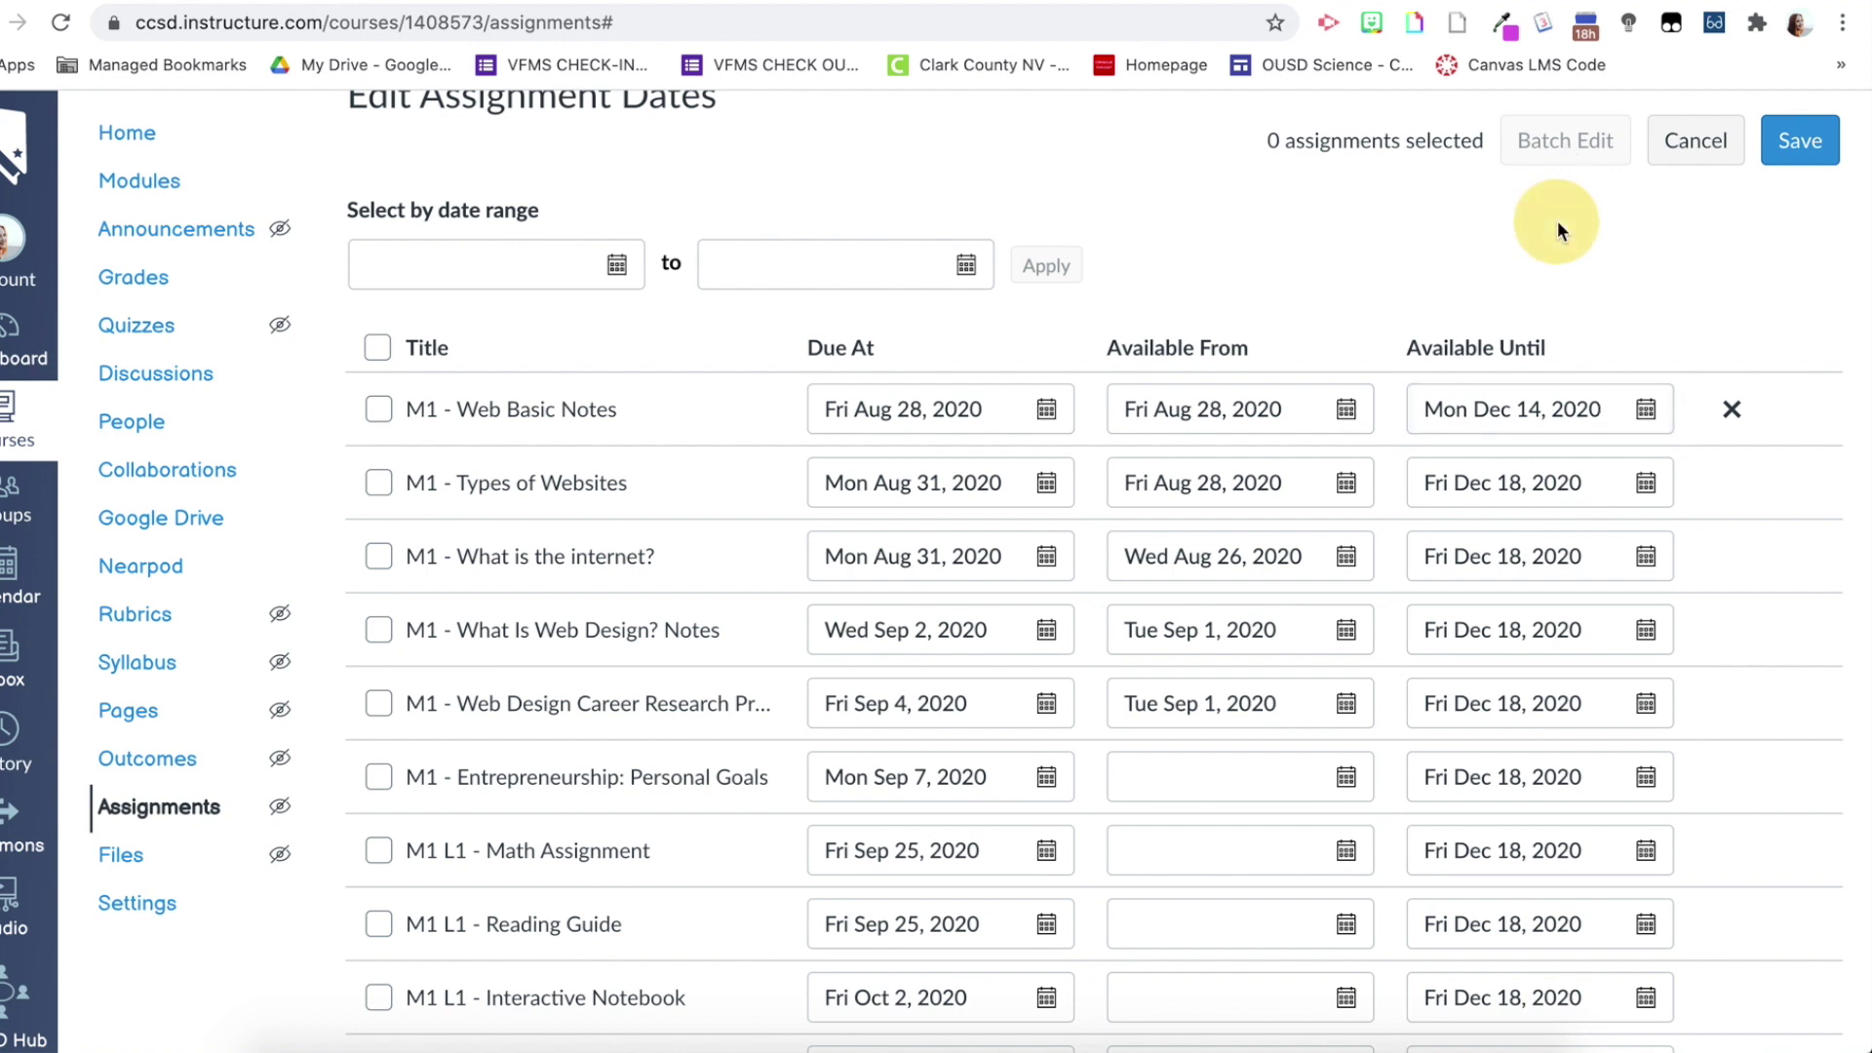
- Set its due date to Fri Nov 20, 2020 and check the M1 - Web Basic Notes row
{"action": "left_click", "coordinate": [978, 408]}
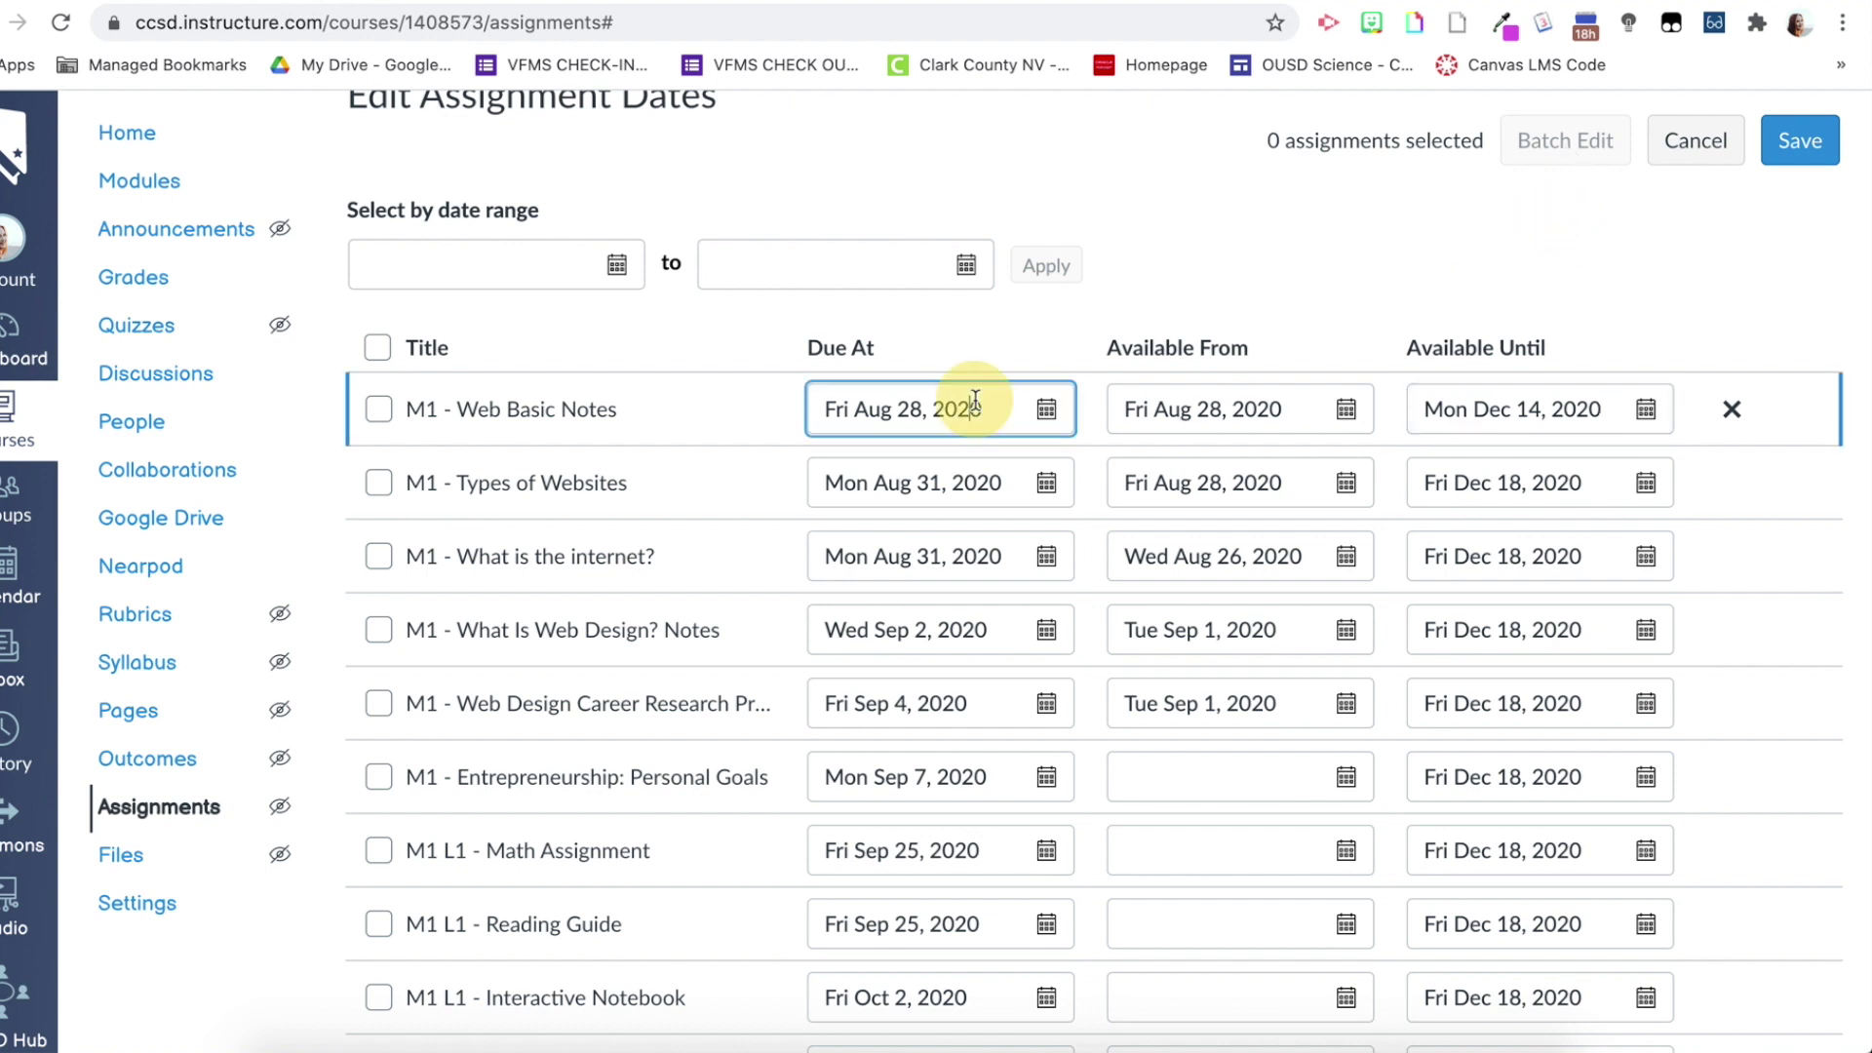
{"action": "left_click", "coordinate": [1062, 493]}
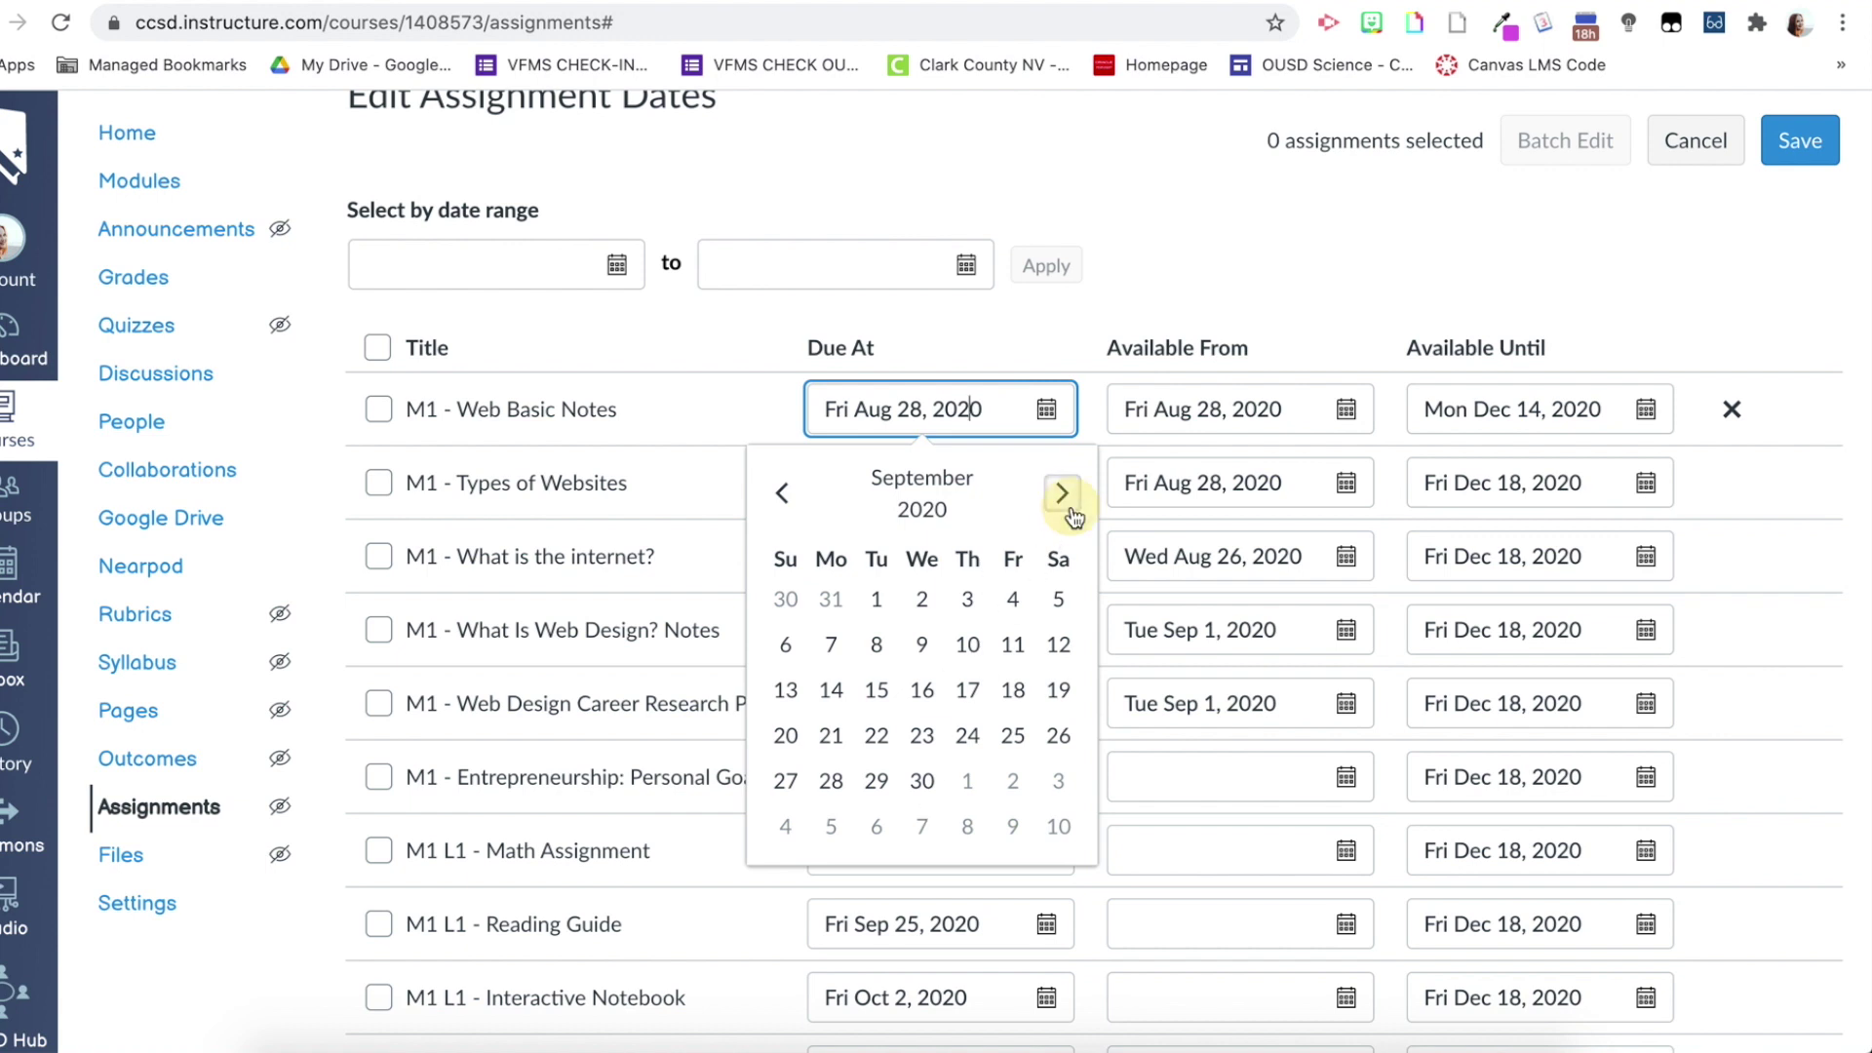
{"action": "left_click", "coordinate": [1062, 493]}
{"action": "left_click", "coordinate": [1062, 494]}
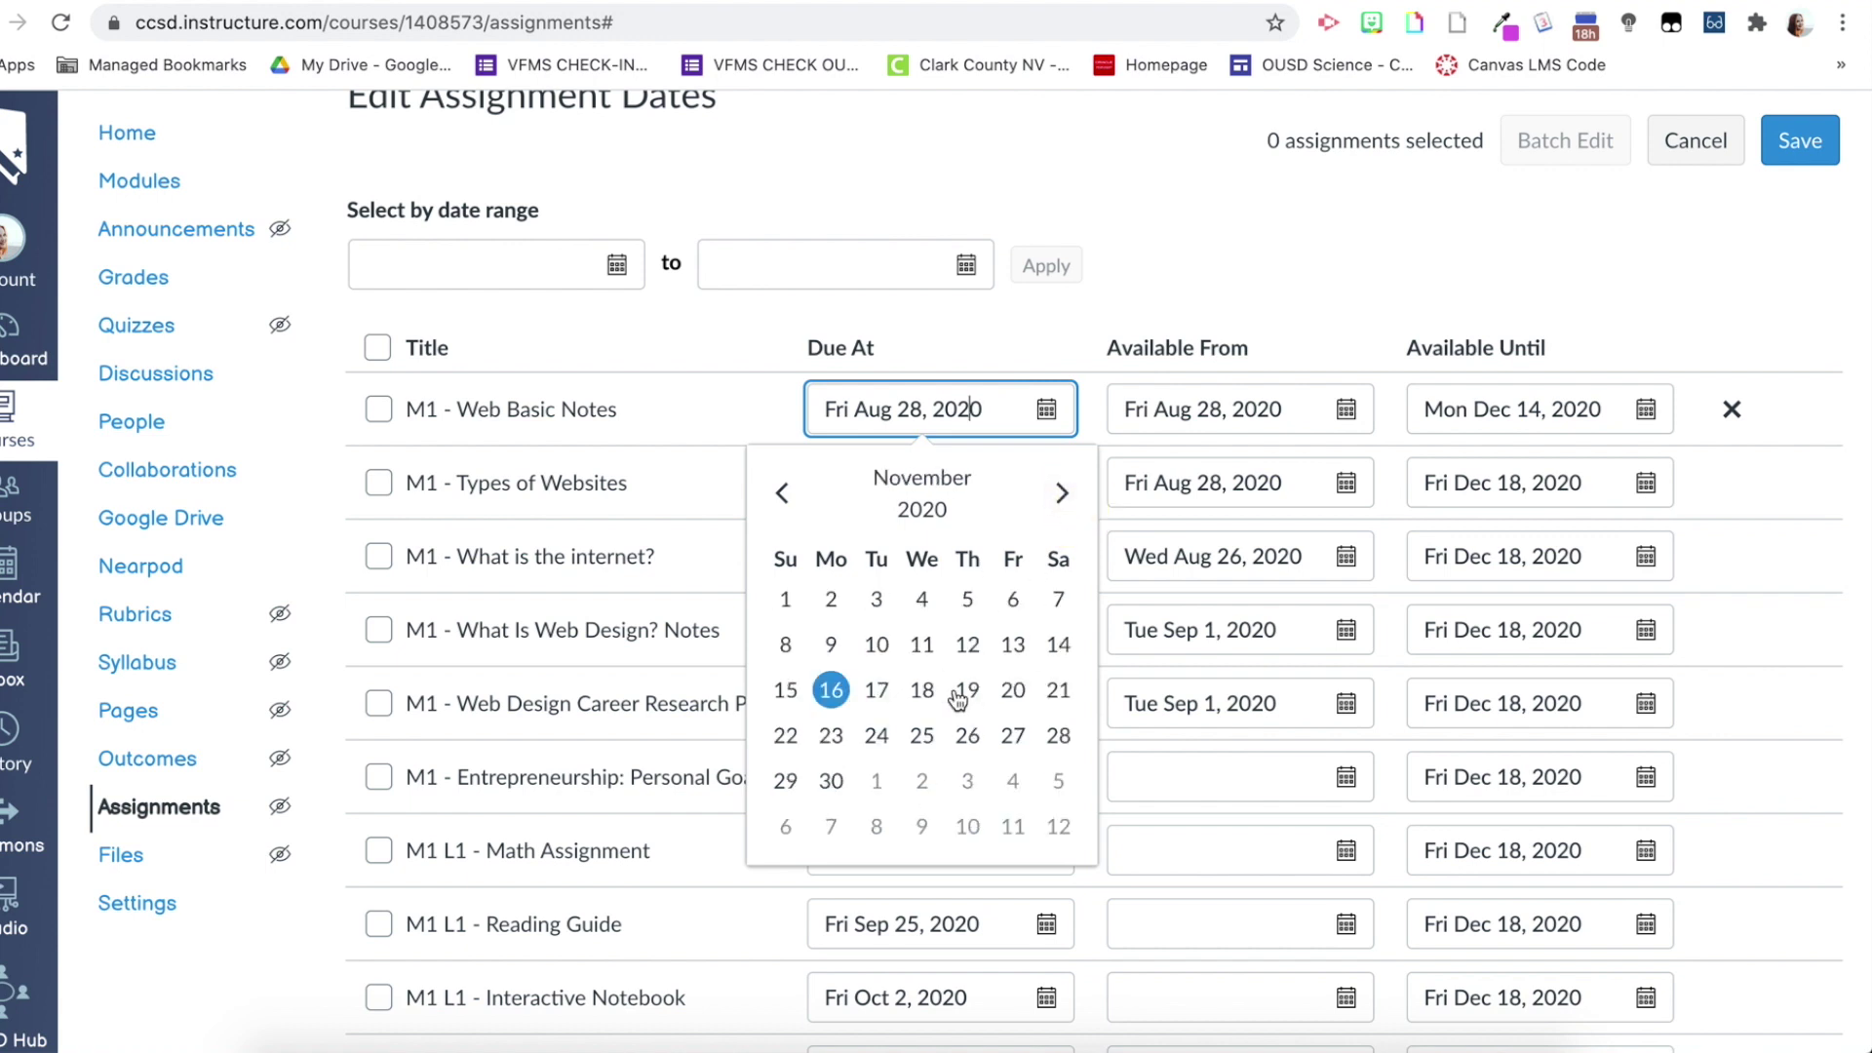
{"action": "left_click", "coordinate": [1015, 690]}
{"action": "left_click", "coordinate": [1106, 261]}
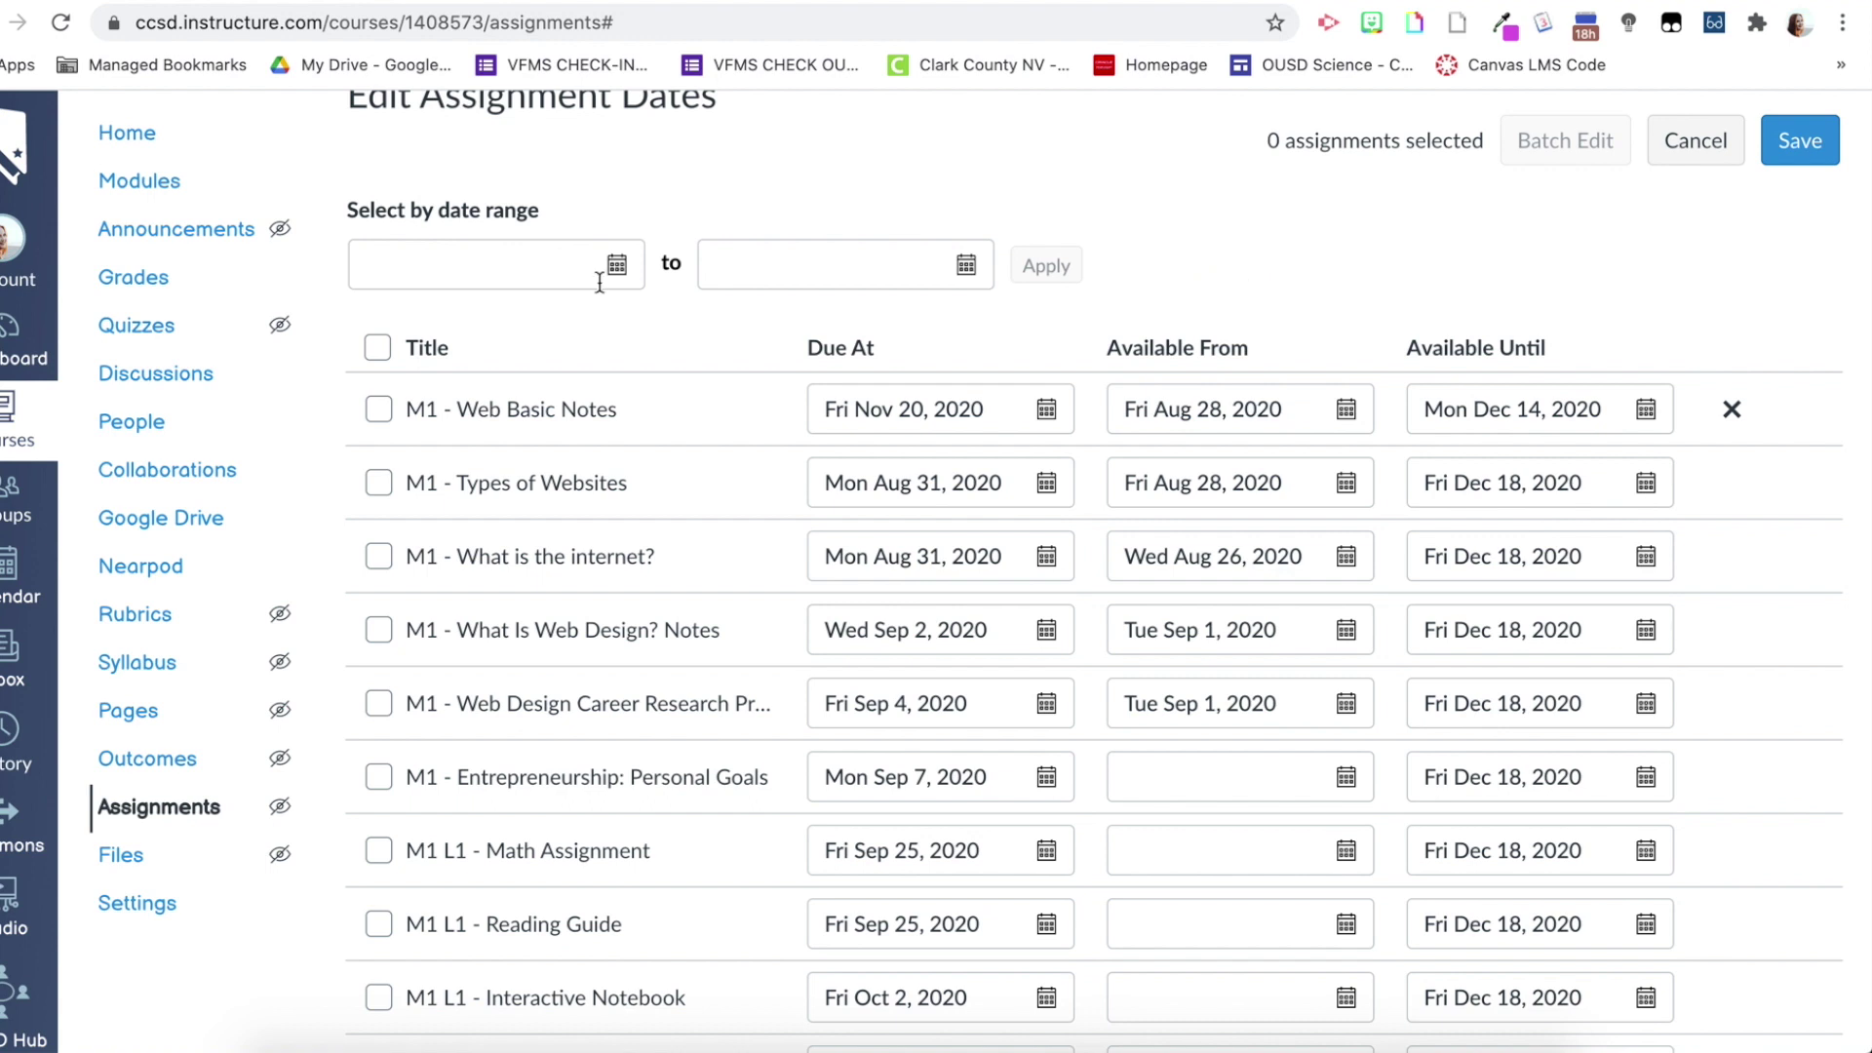
{"action": "left_click", "coordinate": [375, 408]}
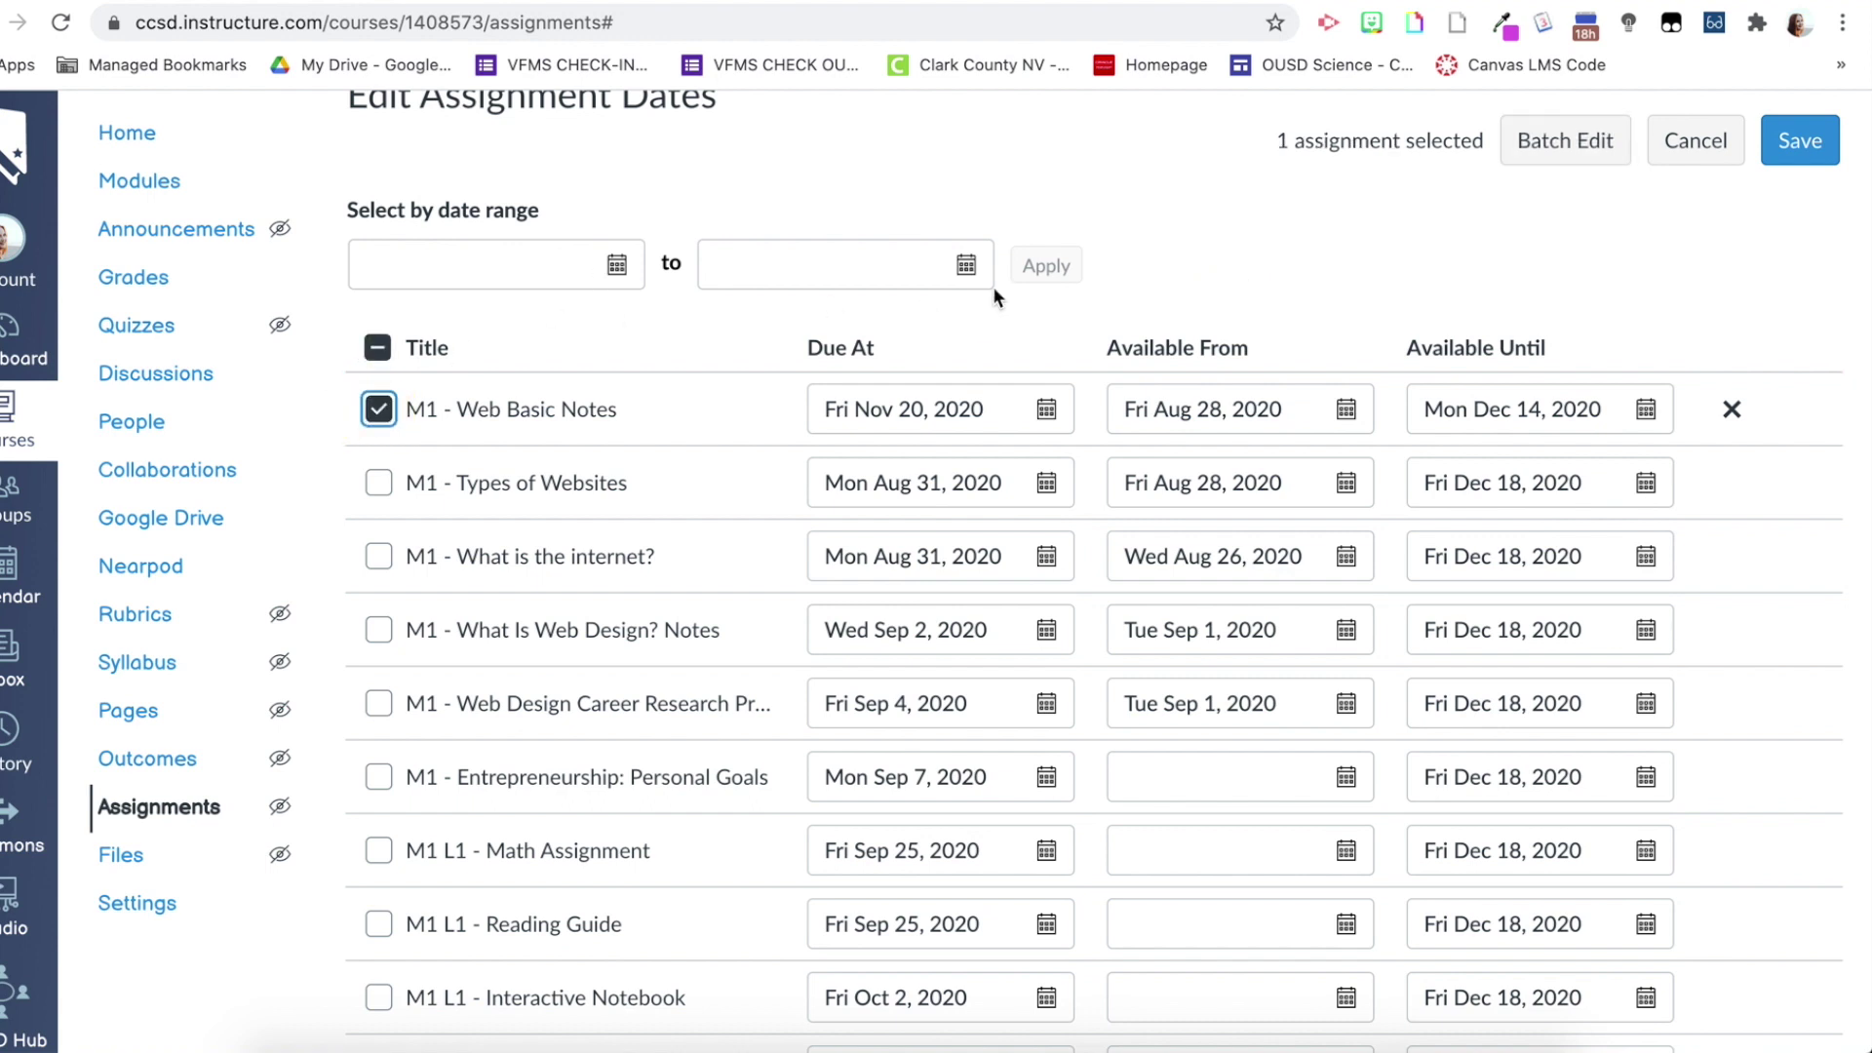
- Save the changed M1 - Web Basic Notes dates and check the success banner
{"action": "left_click", "coordinate": [1818, 143]}
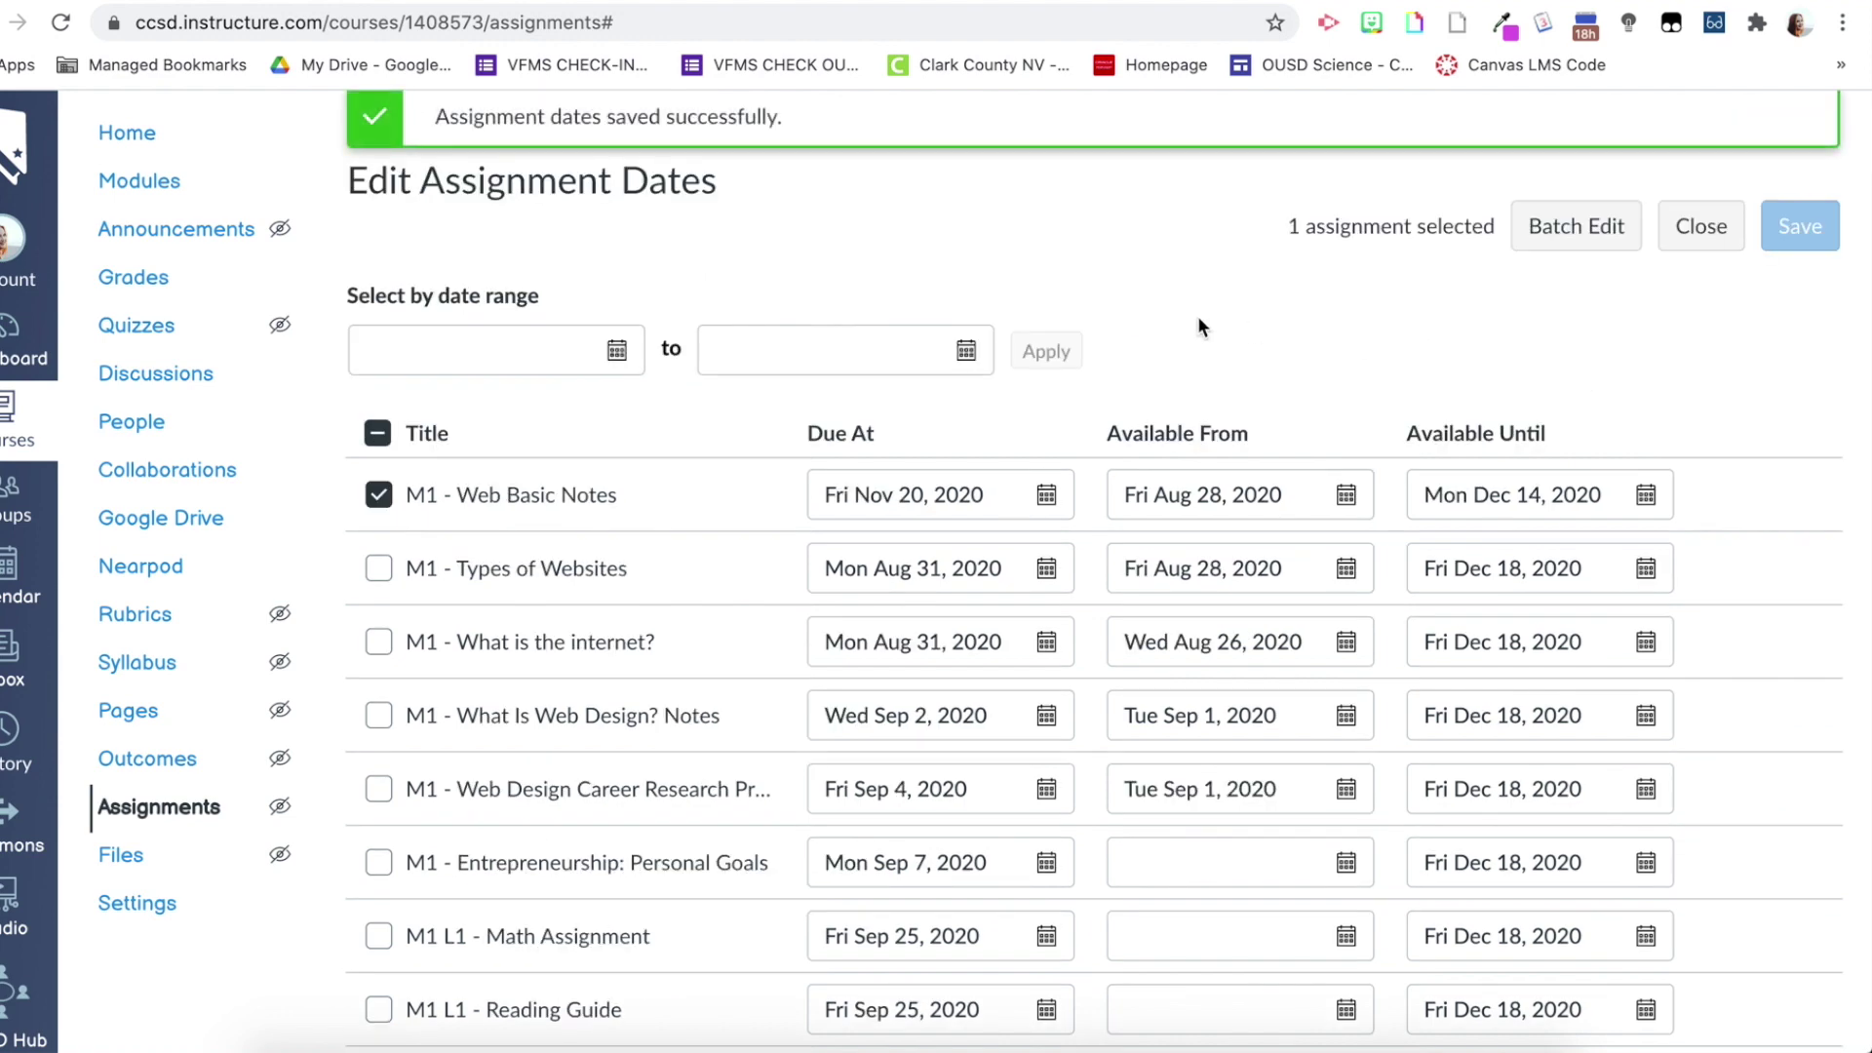
{"action": "scroll", "coordinate": [1199, 318], "scroll_direction": "up", "scroll_amount": 2}
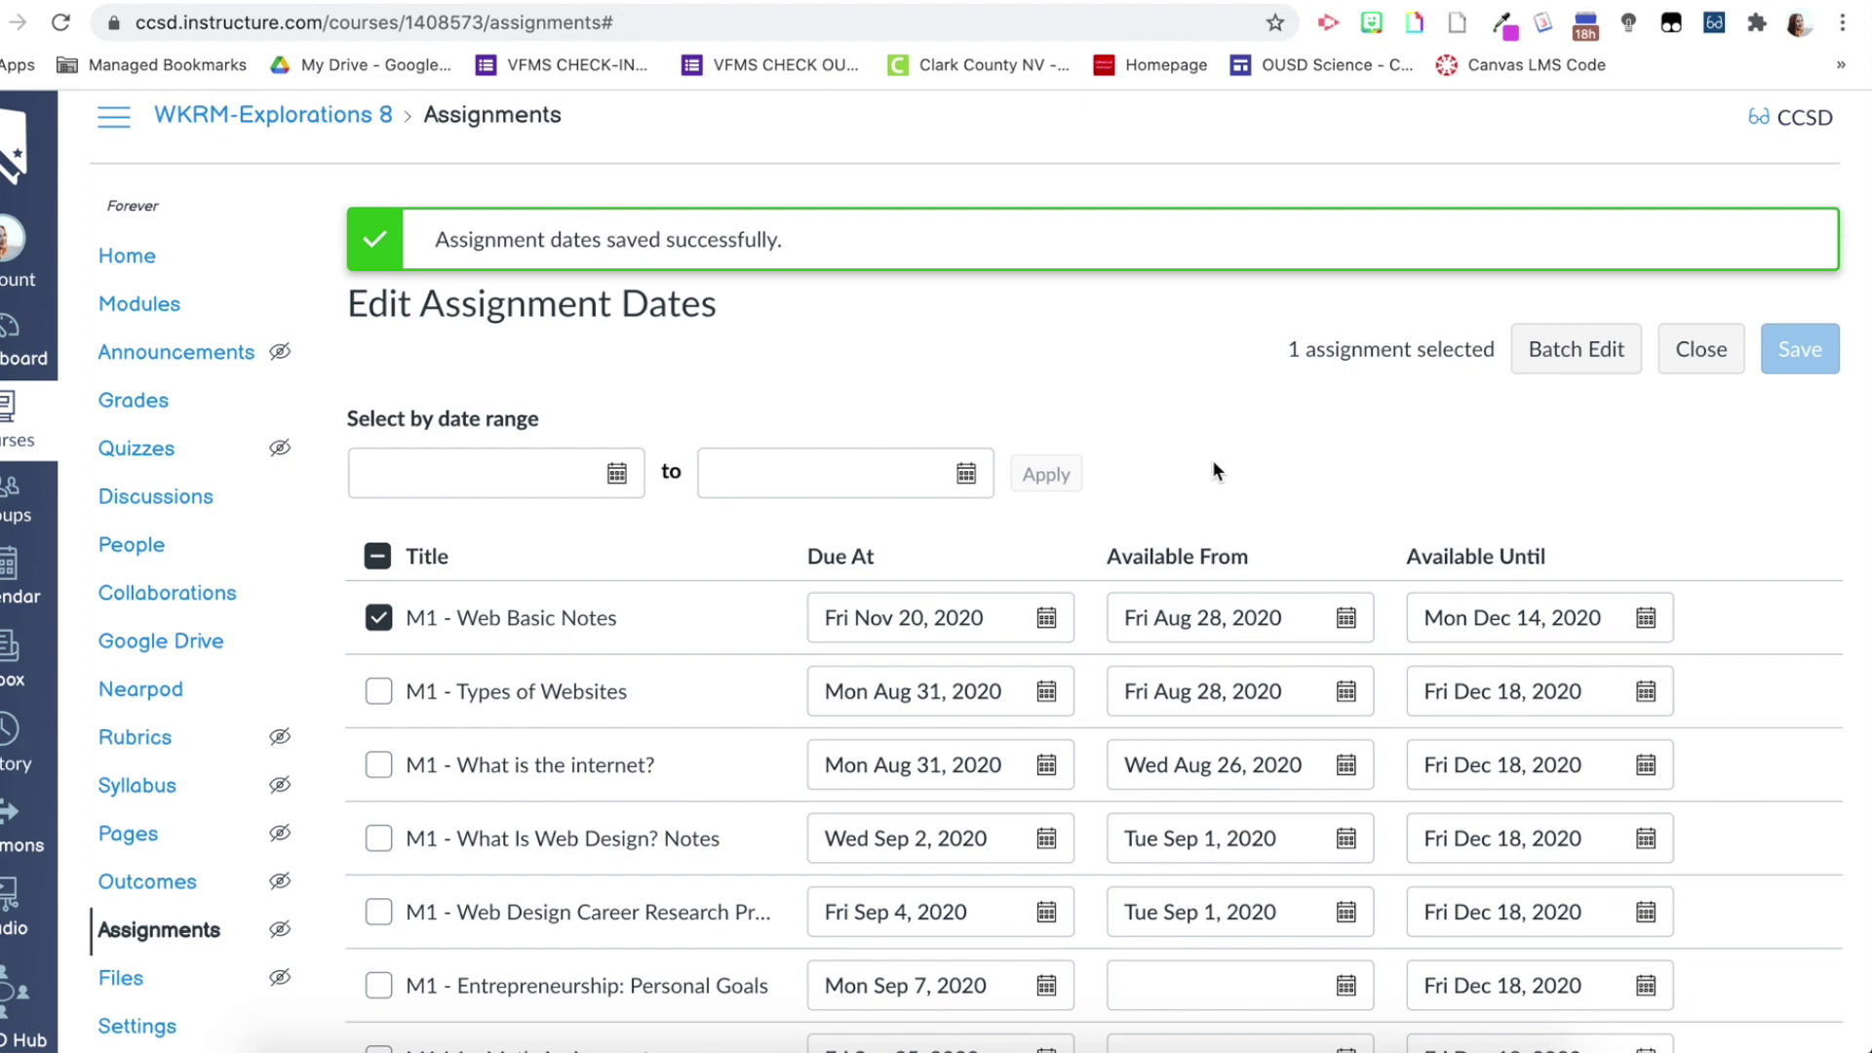
{"action": "scroll", "coordinate": [1213, 459], "scroll_direction": "down", "scroll_amount": 4}
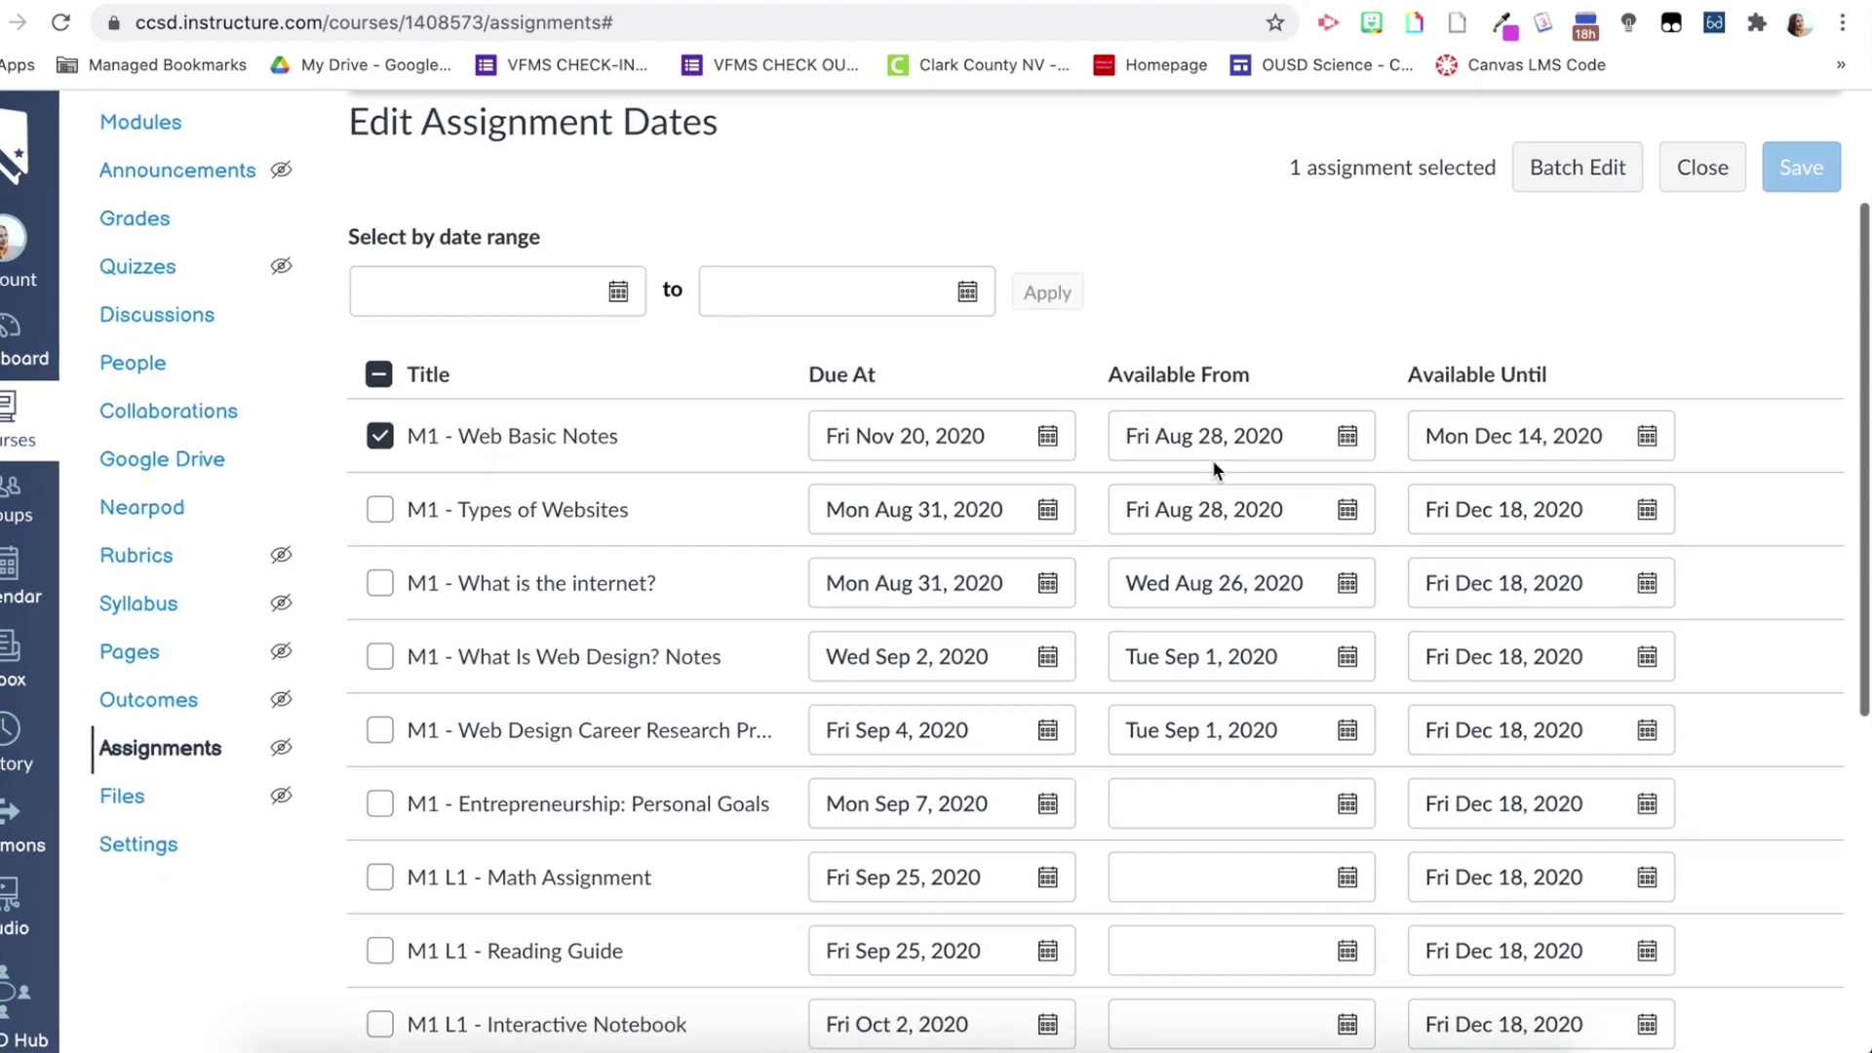
{"action": "scroll", "coordinate": [1245, 660], "scroll_direction": "down", "scroll_amount": 4}
{"action": "scroll", "coordinate": [1245, 660], "scroll_direction": "up", "scroll_amount": 8}
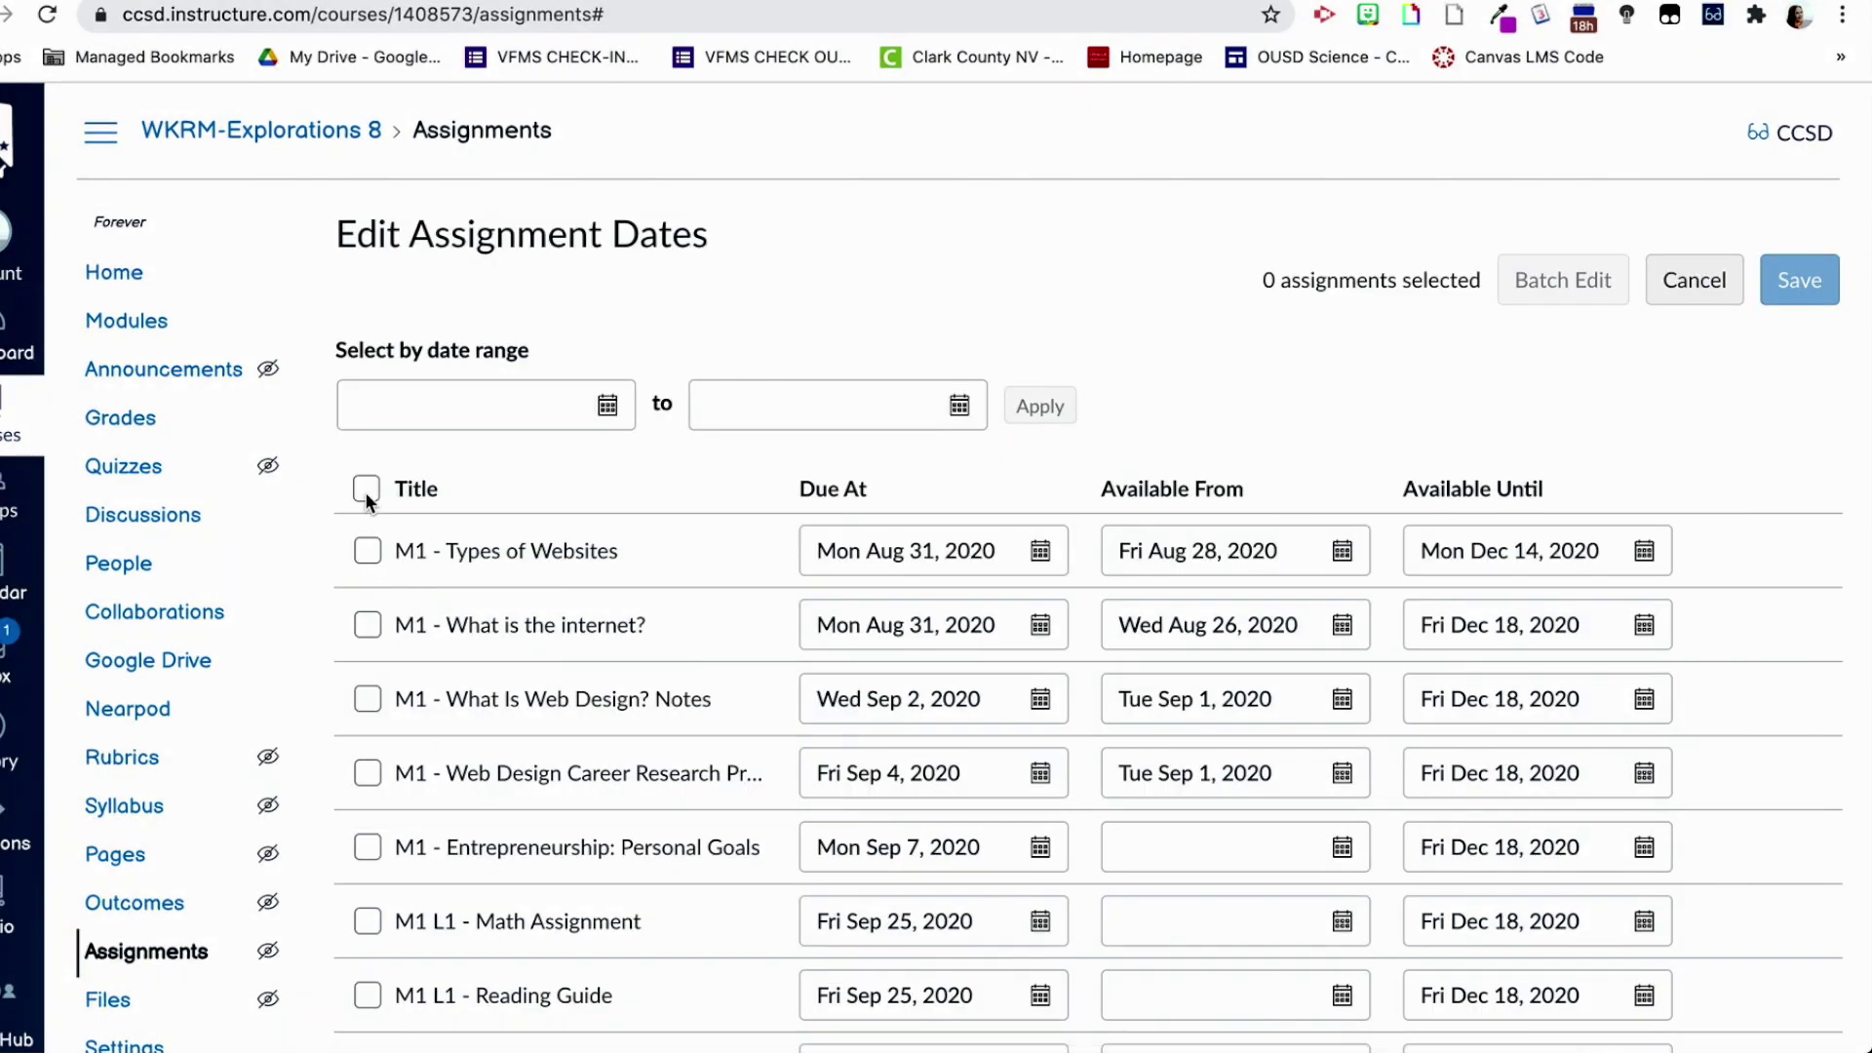
- Select Types of Websites, What is the internet? and What Is Web Design? Notes for Batch Edit
{"action": "left_click", "coordinate": [367, 559]}
{"action": "left_click", "coordinate": [368, 627]}
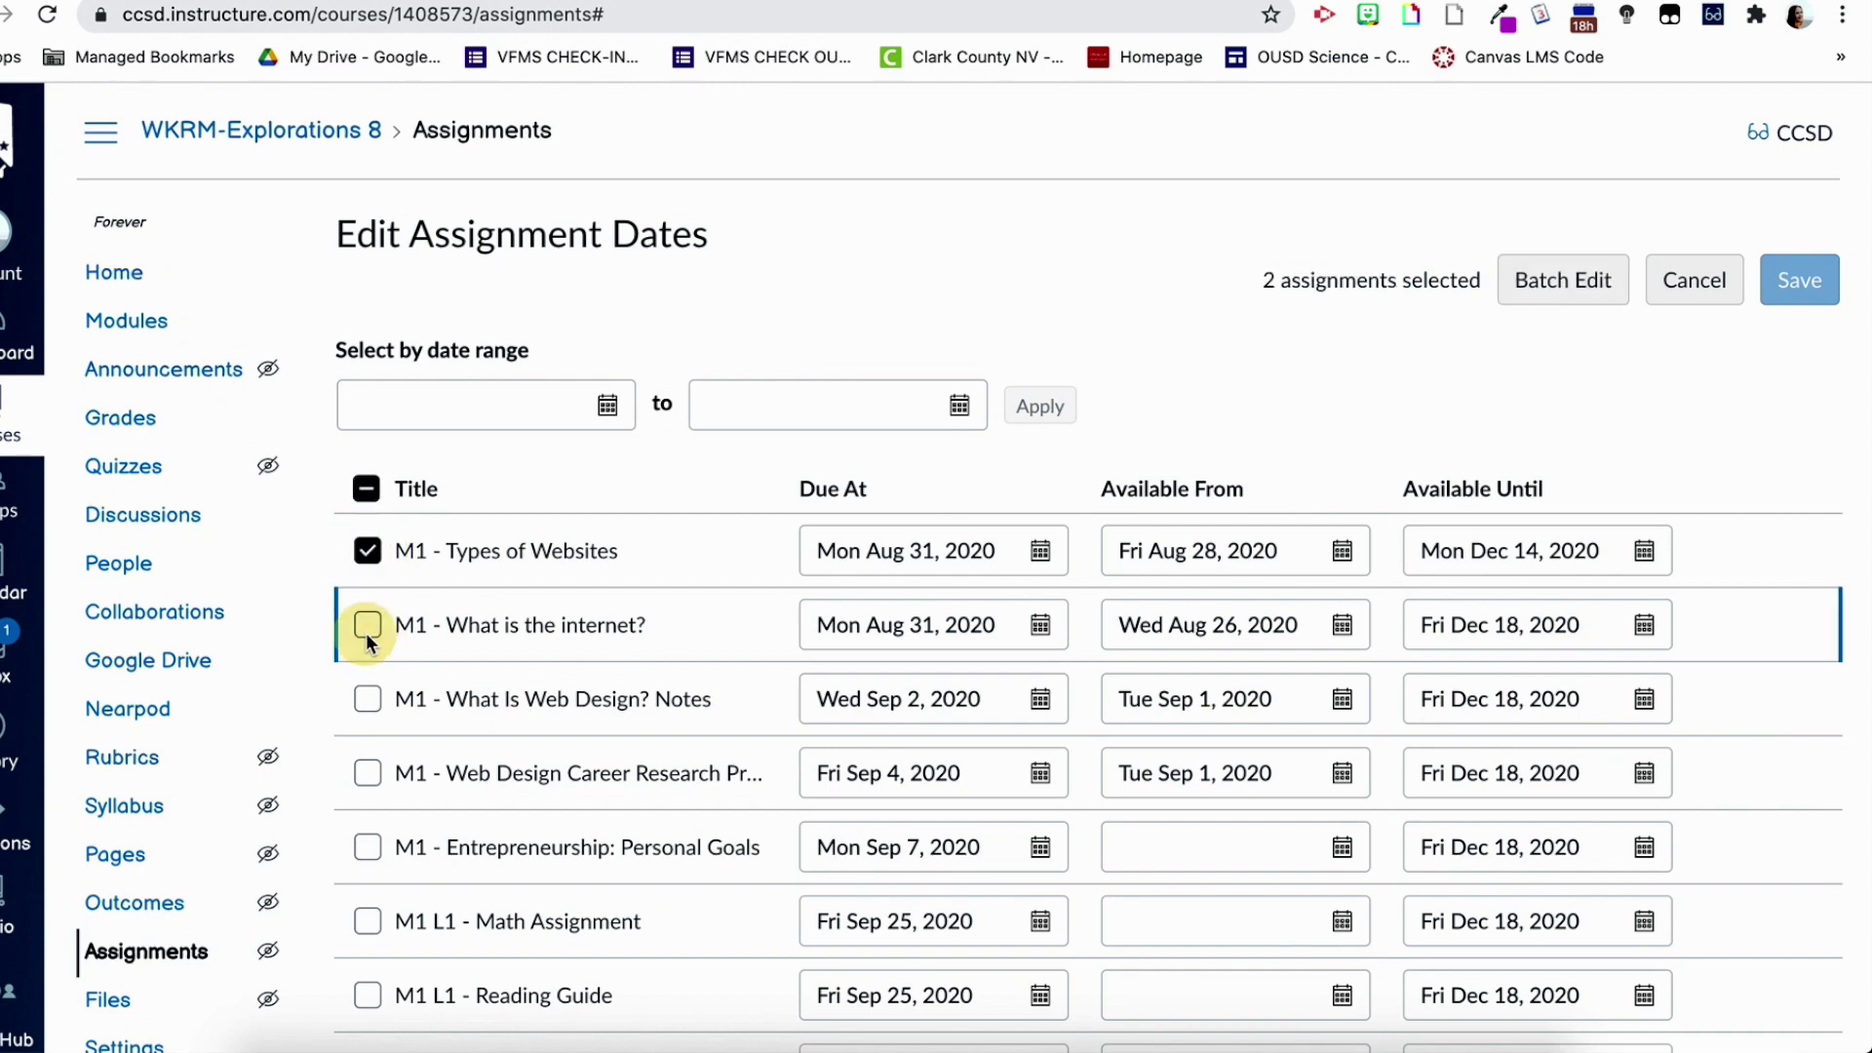
{"action": "left_click", "coordinate": [368, 701]}
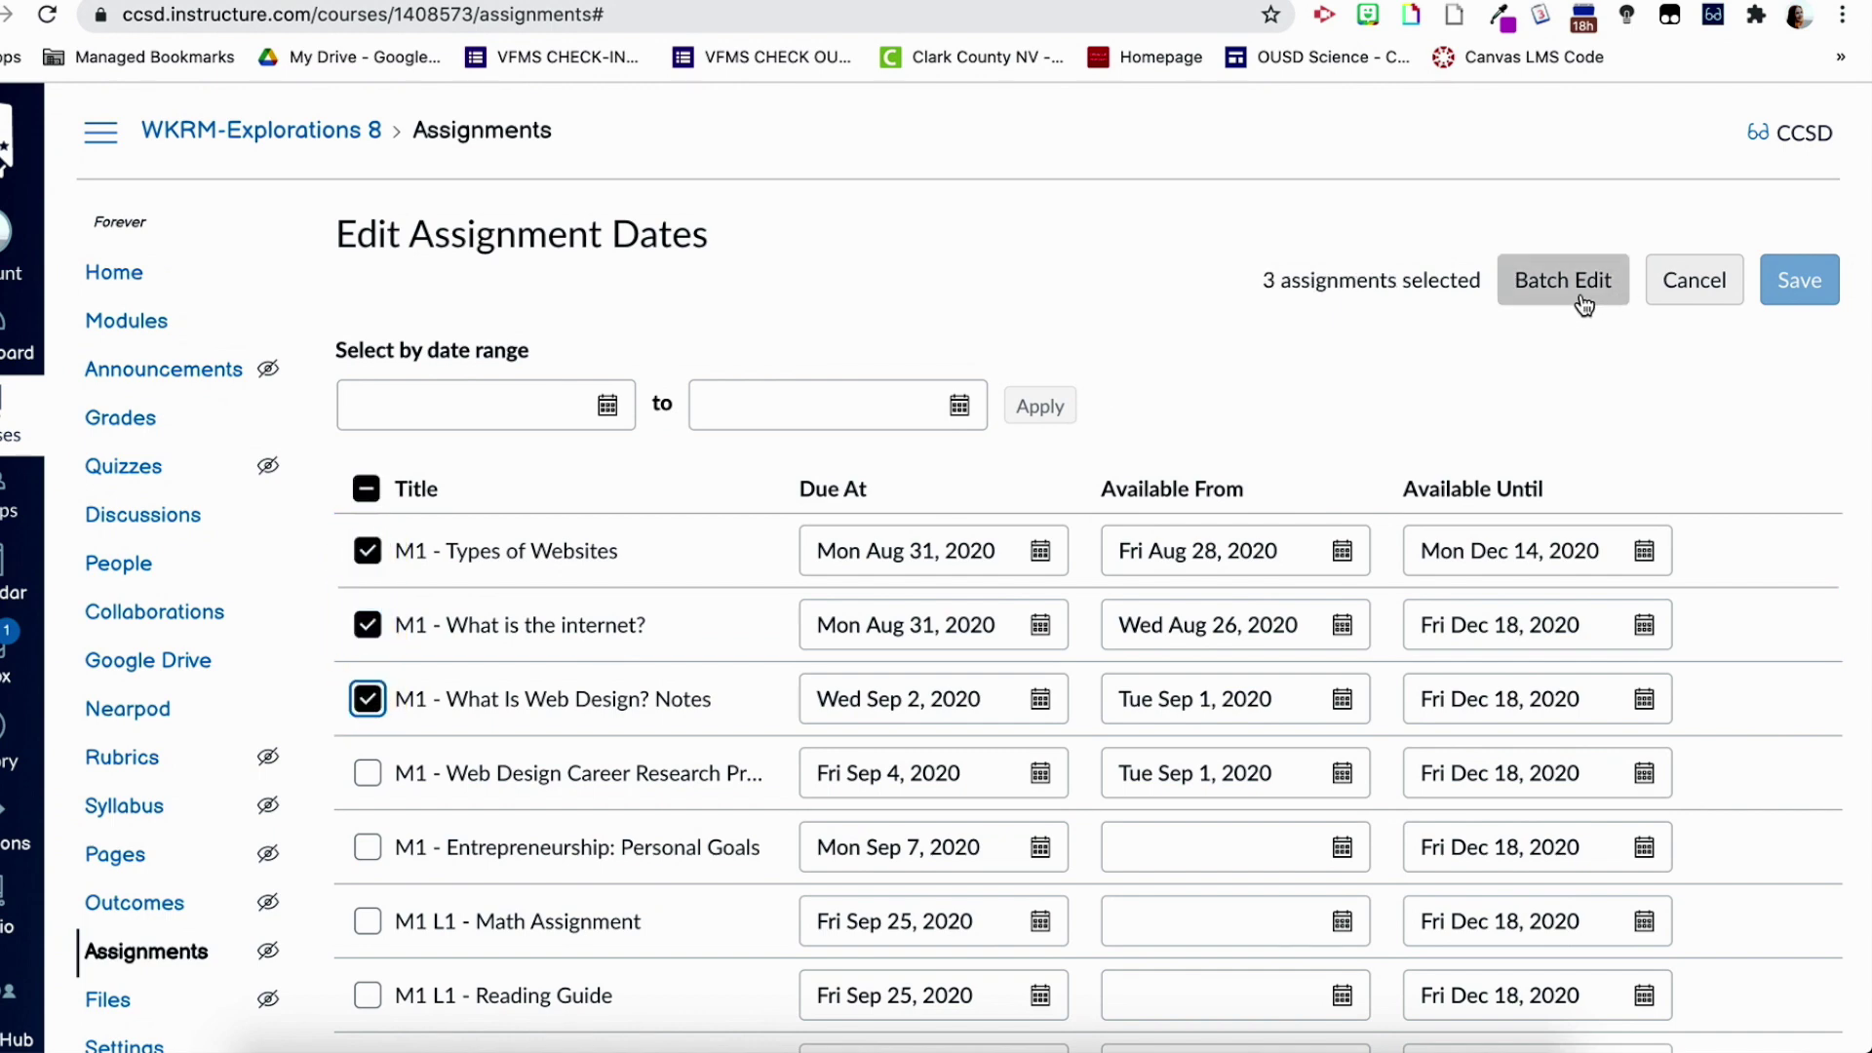
{"action": "left_click", "coordinate": [1541, 292]}
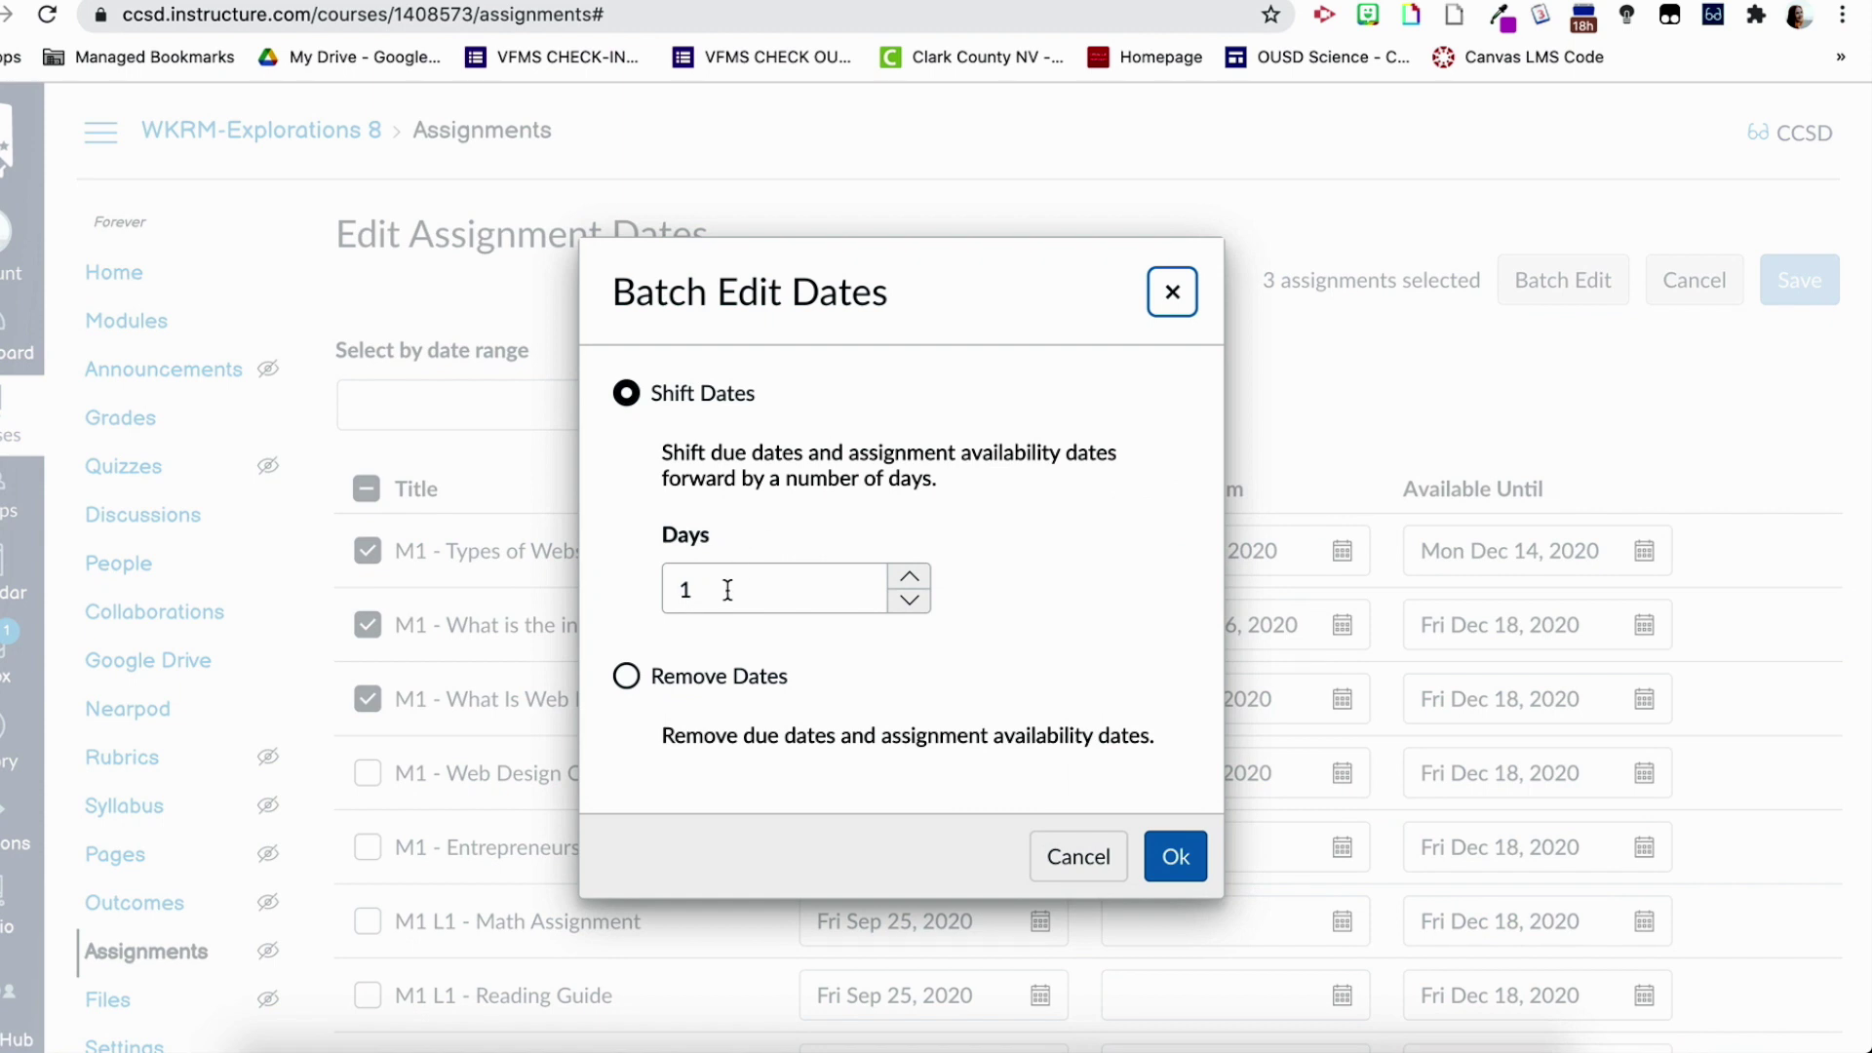
- Try the 1-2 day Shift Dates and Remove Dates options, then close without applying
{"action": "left_click", "coordinate": [910, 576]}
{"action": "left_click", "coordinate": [909, 600]}
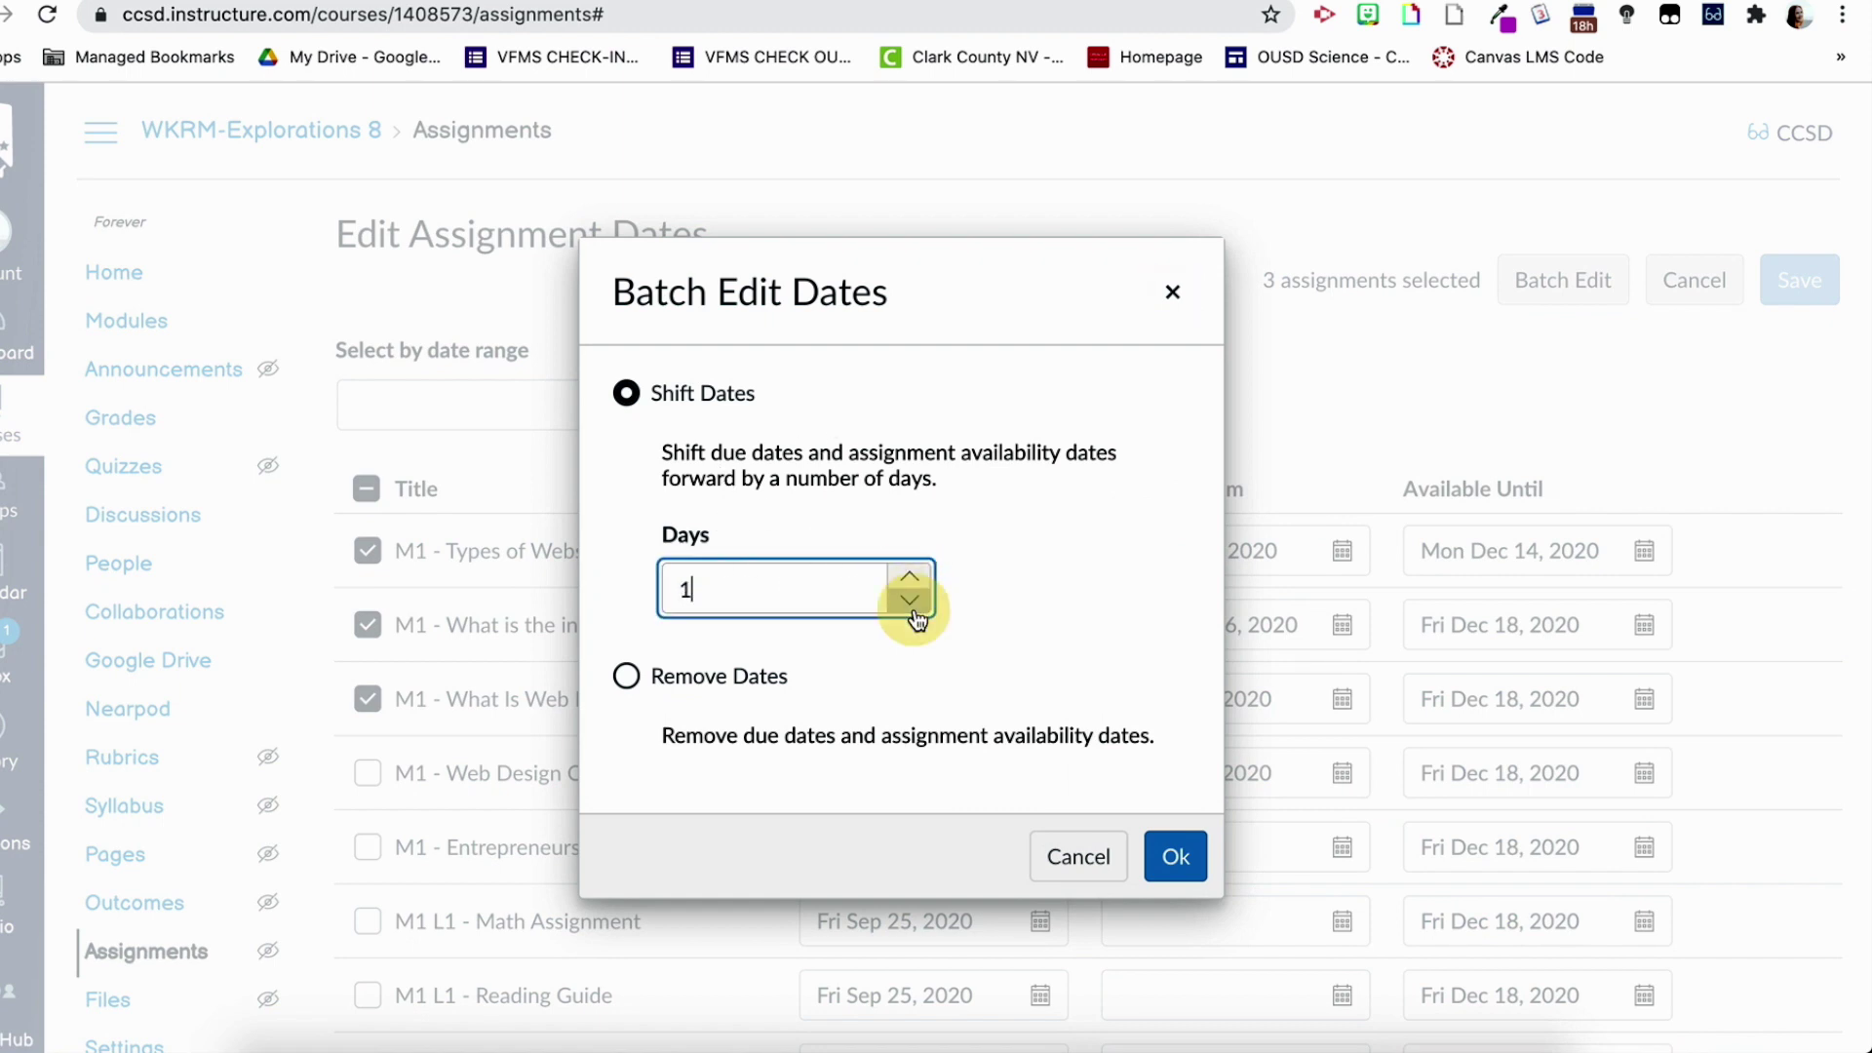
{"action": "left_click", "coordinate": [630, 679]}
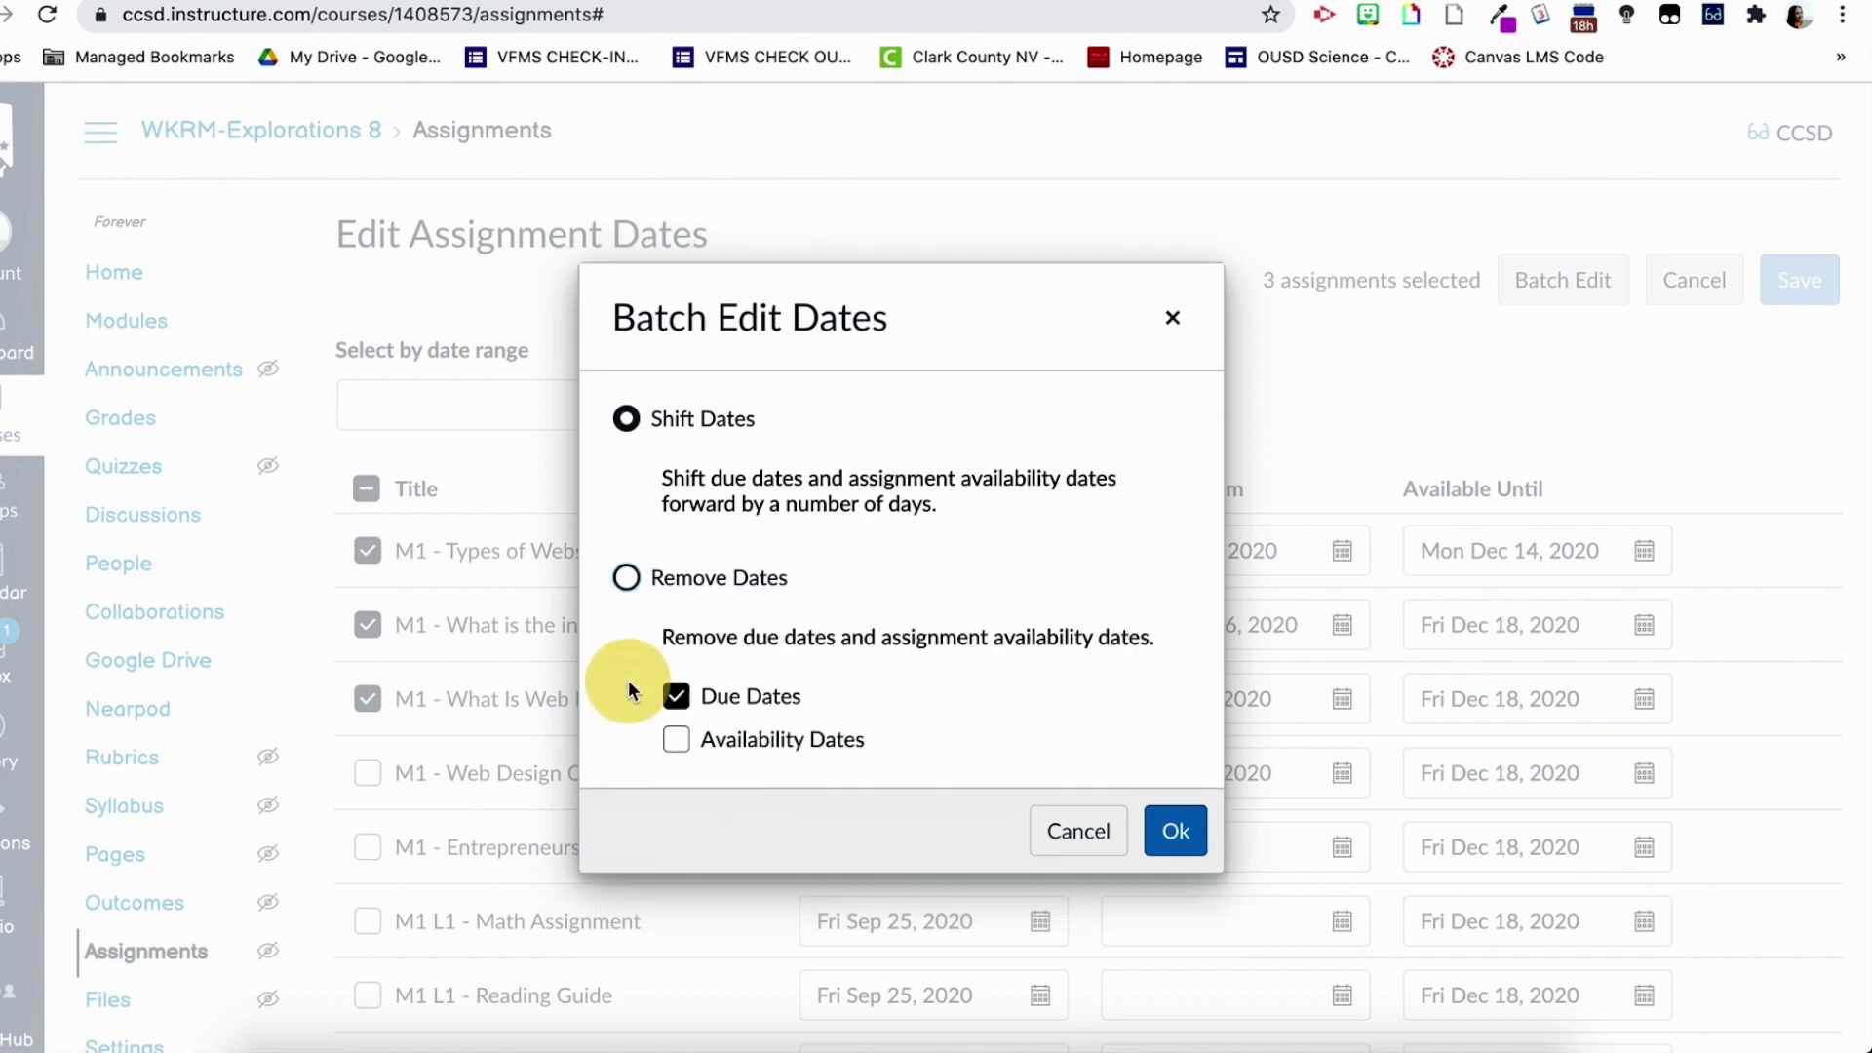
{"action": "left_click", "coordinate": [677, 741]}
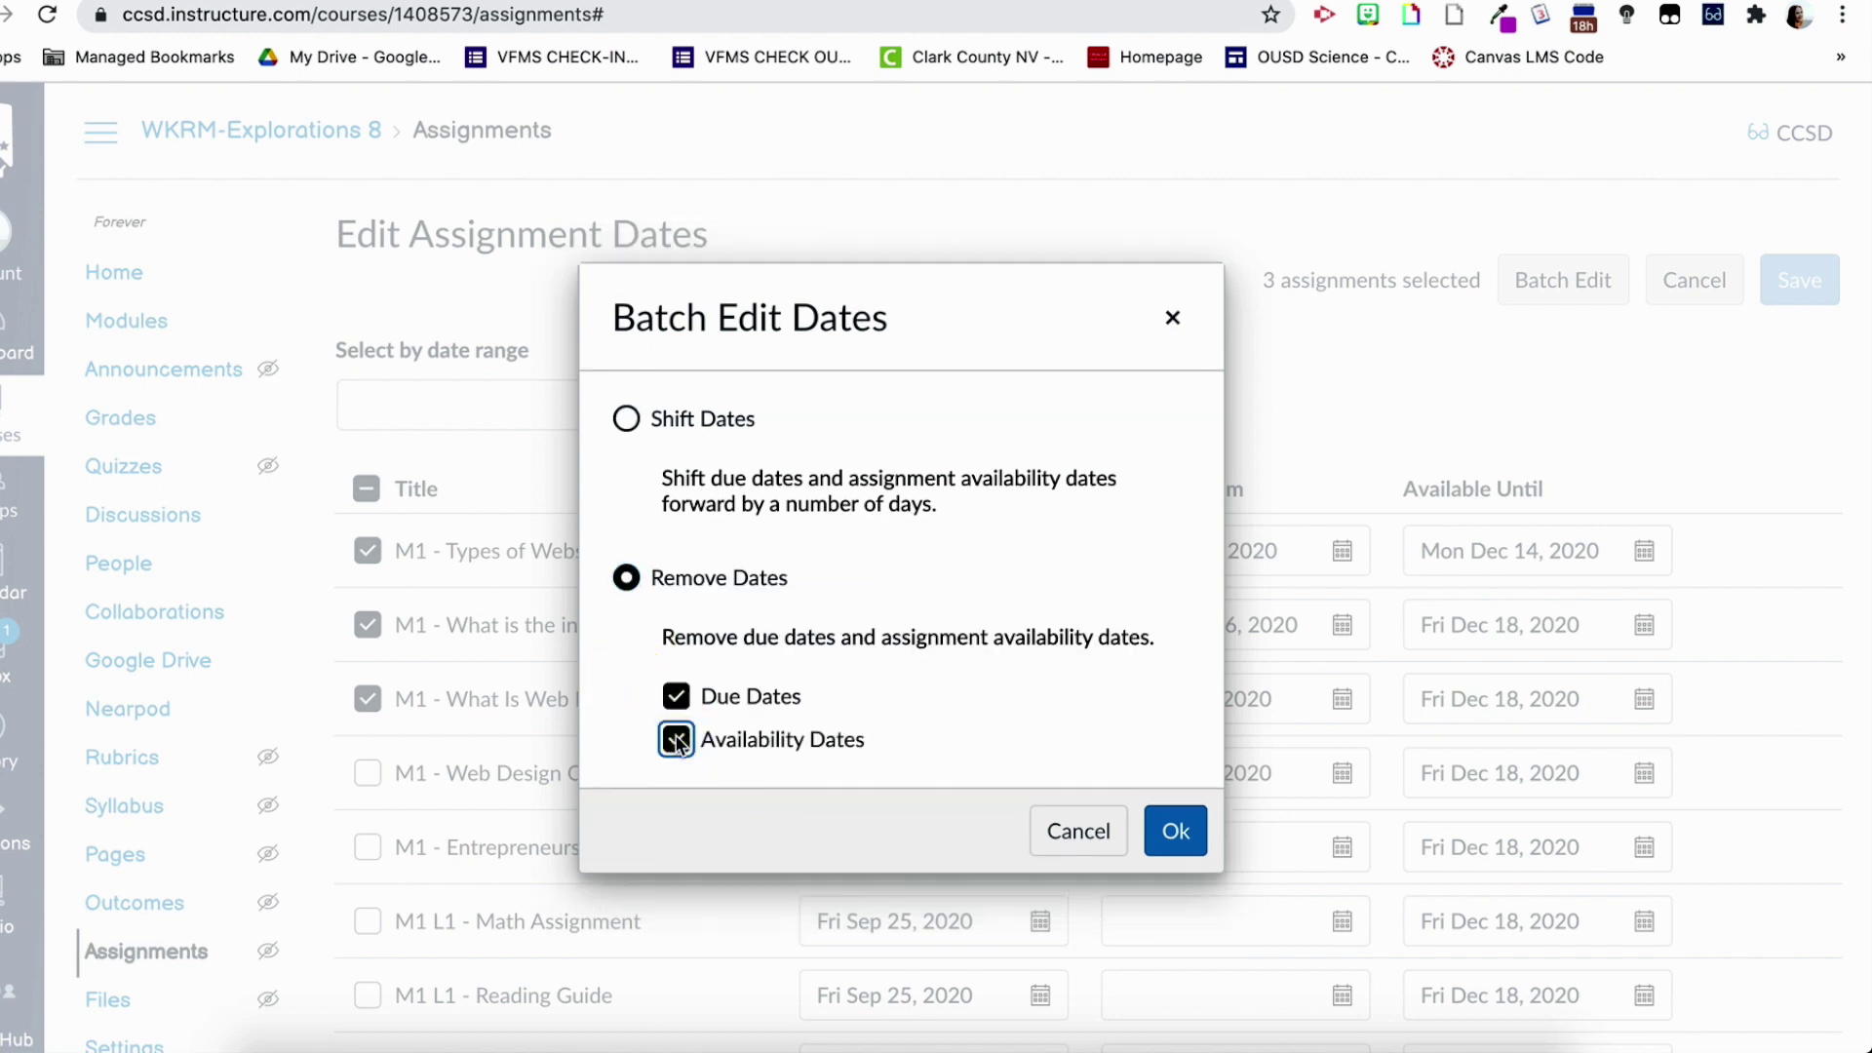
{"action": "left_click", "coordinate": [677, 696]}
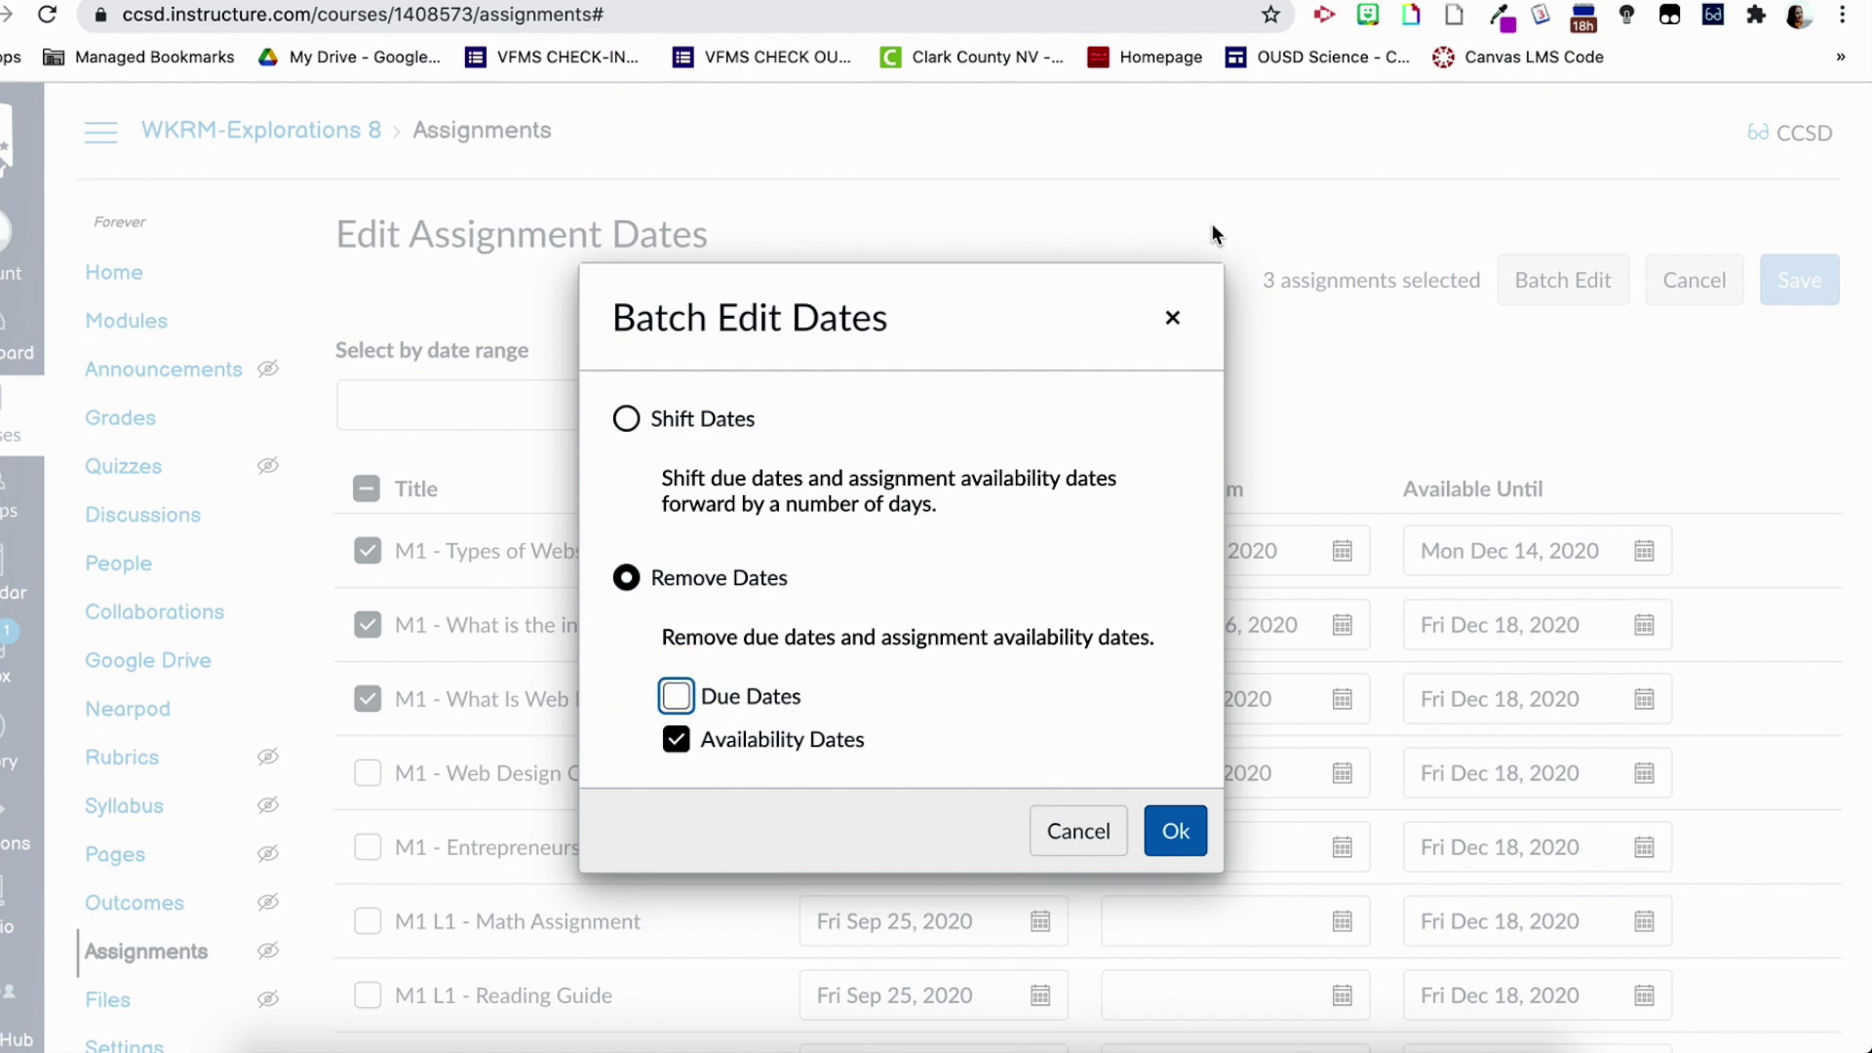
{"action": "left_click", "coordinate": [1173, 318]}
{"action": "left_click", "coordinate": [525, 398]}
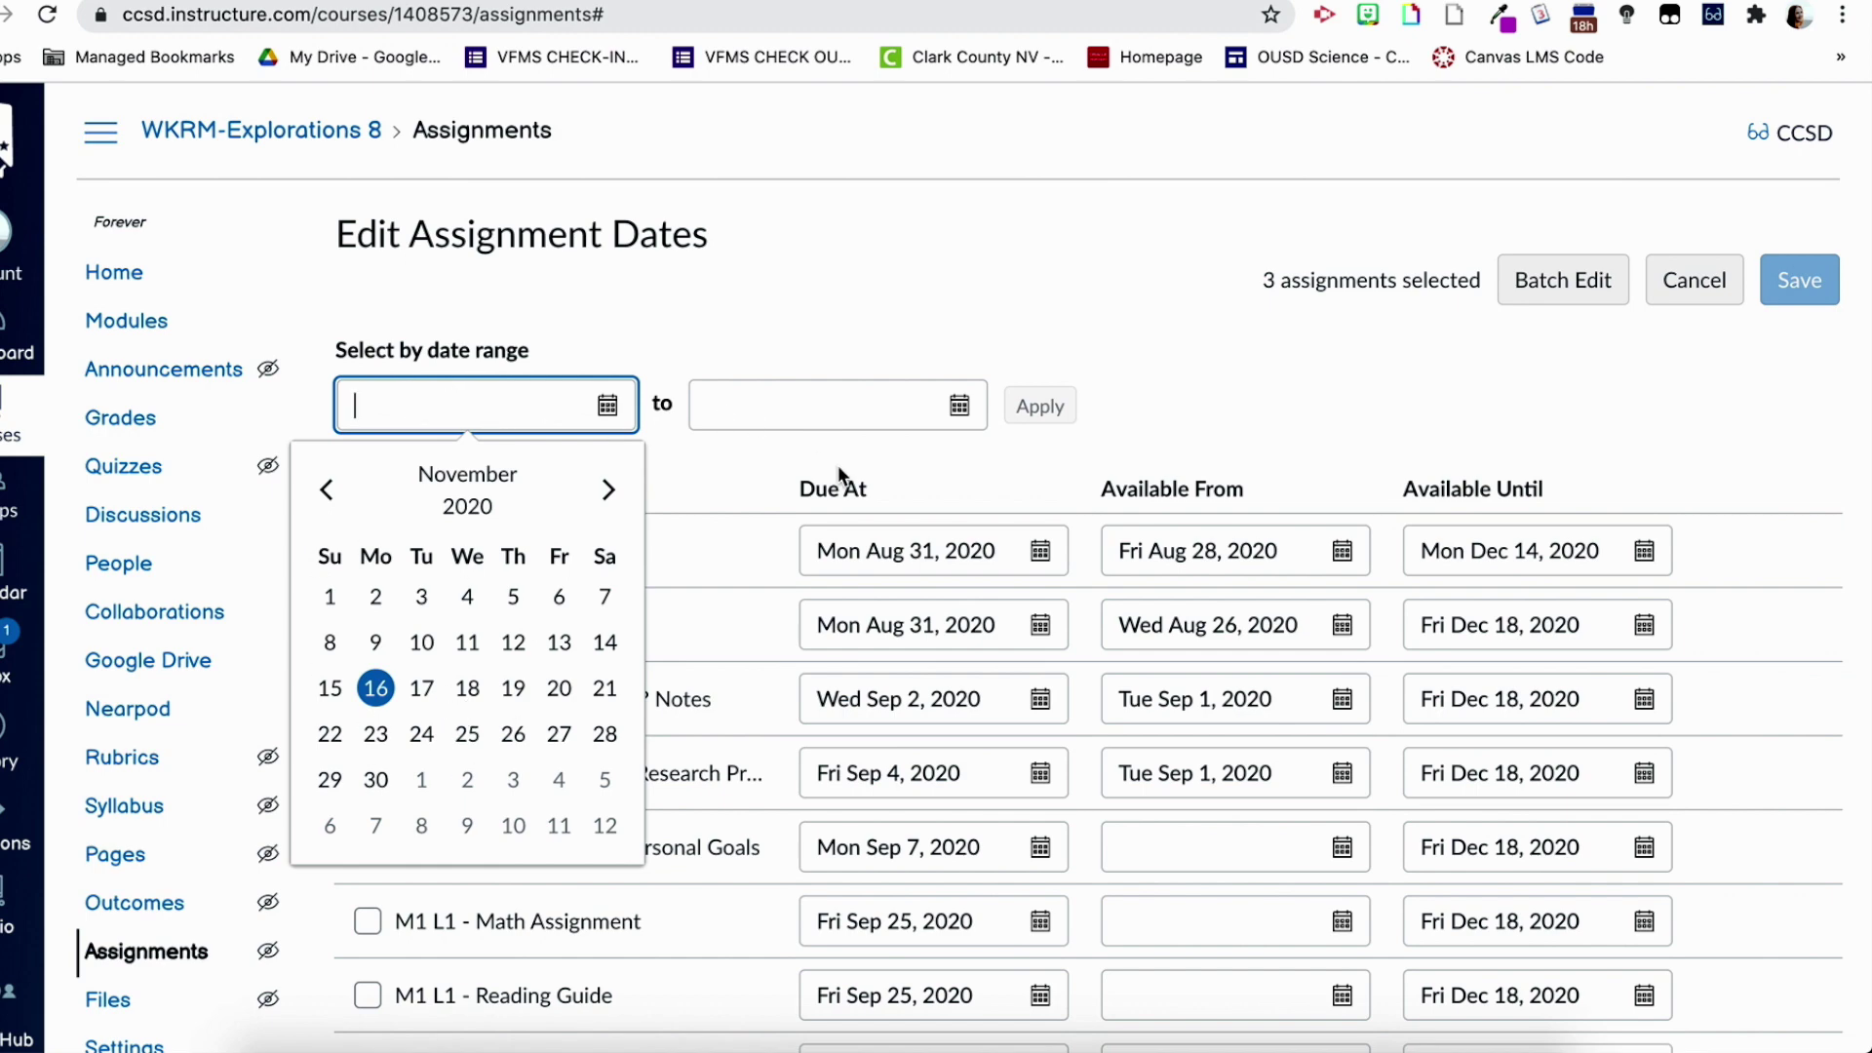
{"action": "left_click", "coordinate": [1115, 493]}
{"action": "scroll", "coordinate": [1266, 355], "scroll_direction": "down", "scroll_amount": 1}
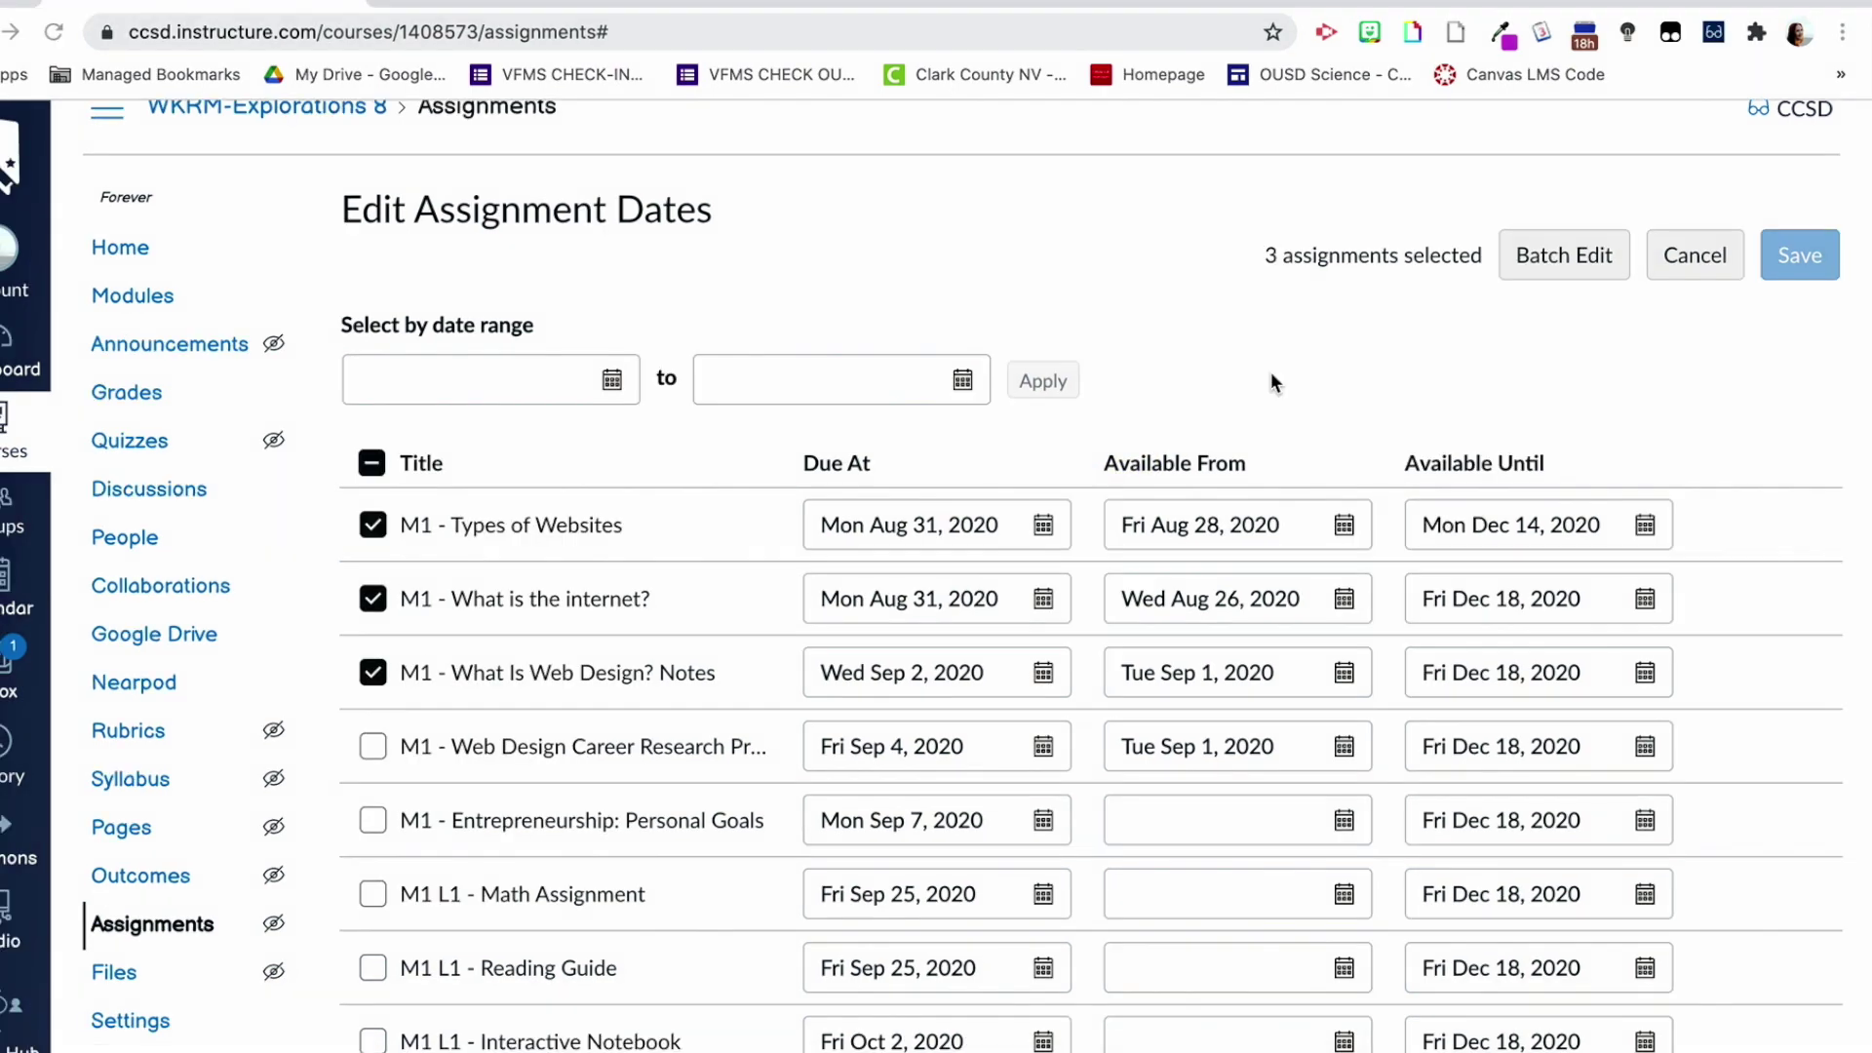